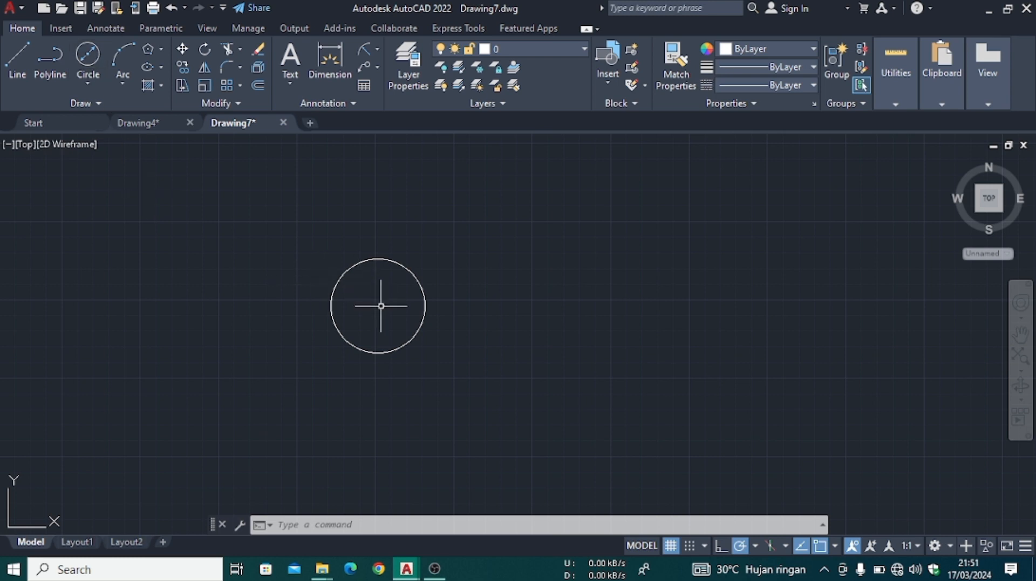
- Draw a circle of diameter 30 concentric with the existing circle
{"action": "left_click", "coordinate": [88, 57]}
{"action": "left_click", "coordinate": [377, 306]}
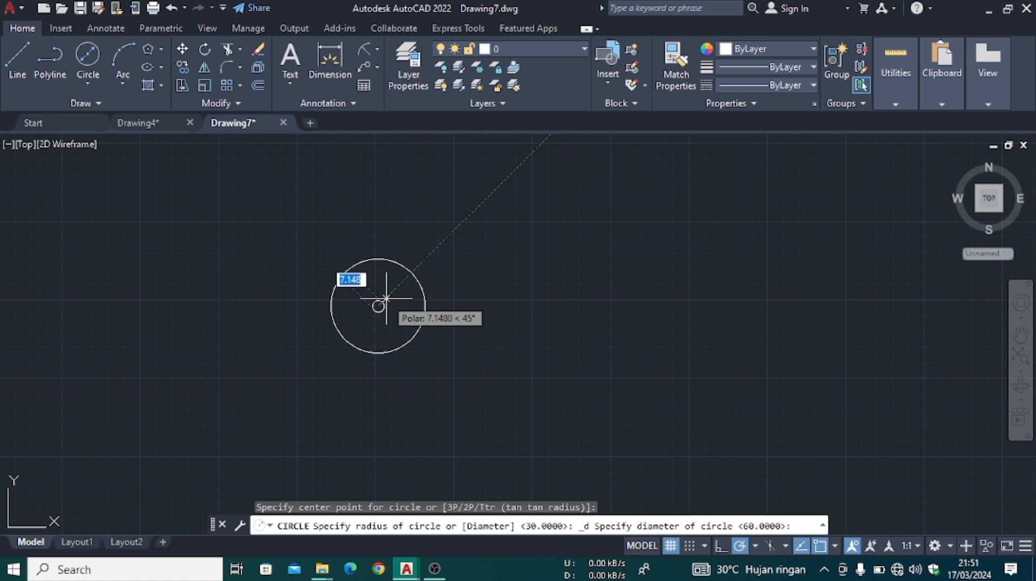
{"action": "type", "text": "30"}
{"action": "key", "text": "Return"}
{"action": "scroll", "coordinate": [426, 271], "scroll_direction": "up", "scroll_amount": 4}
{"action": "scroll", "coordinate": [451, 240], "scroll_direction": "down", "scroll_amount": 4}
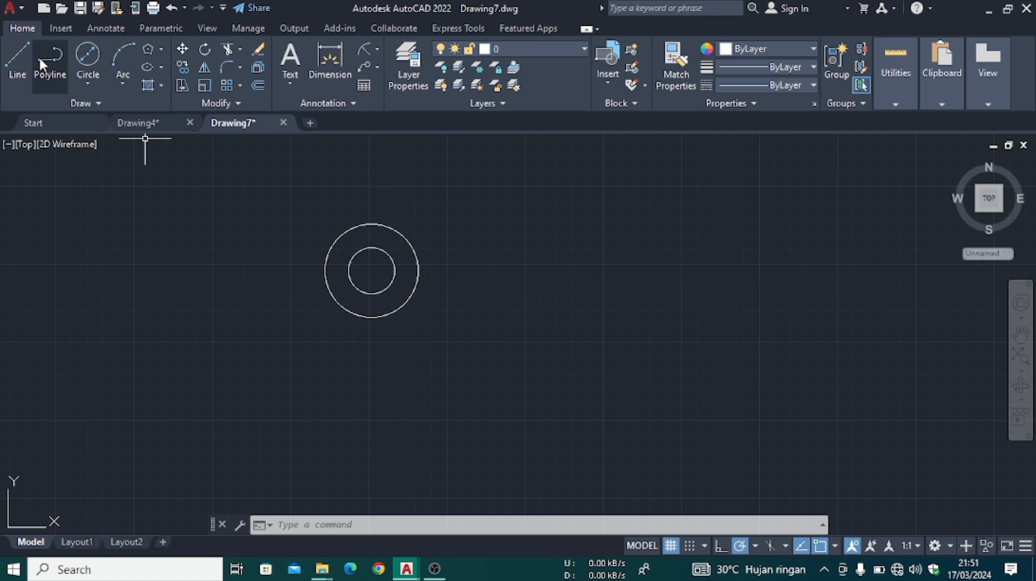
- Draw a horizontal line of length 56 from the circles' common centre to the right
{"action": "left_click", "coordinate": [24, 52]}
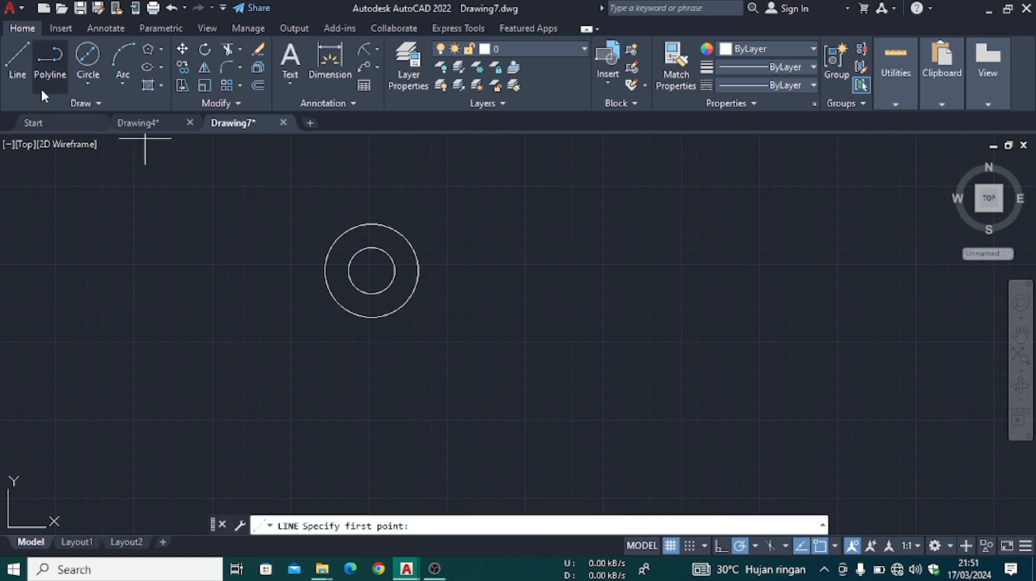
{"action": "left_click", "coordinate": [371, 269]}
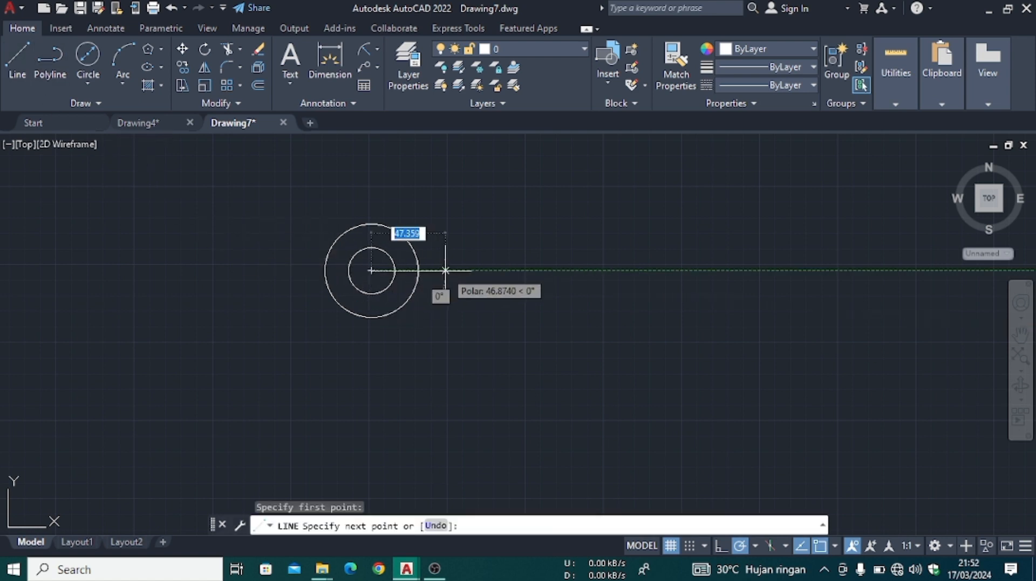
{"action": "type", "text": "56"}
{"action": "key", "text": "Return"}
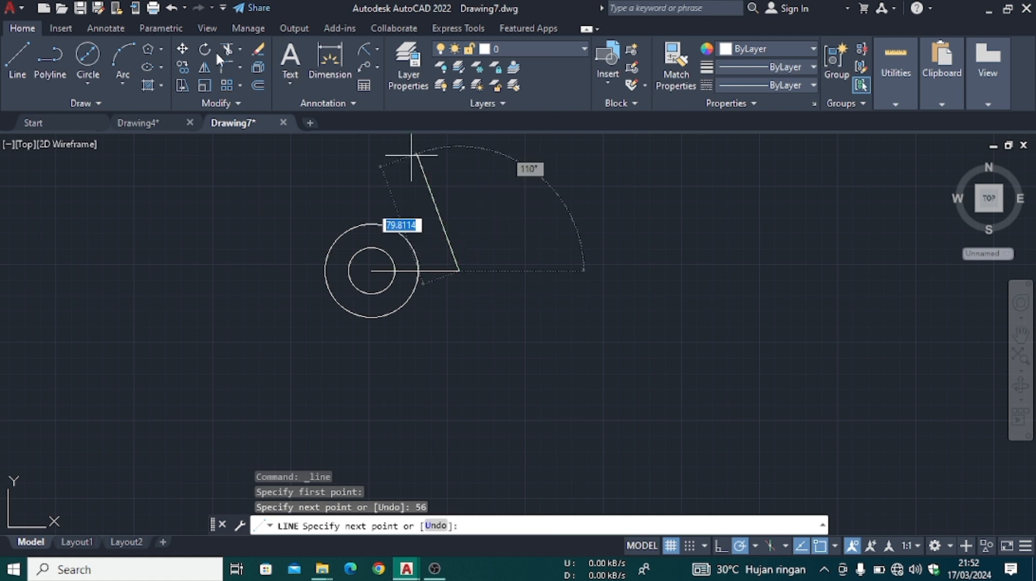
{"action": "key", "text": "Escape"}
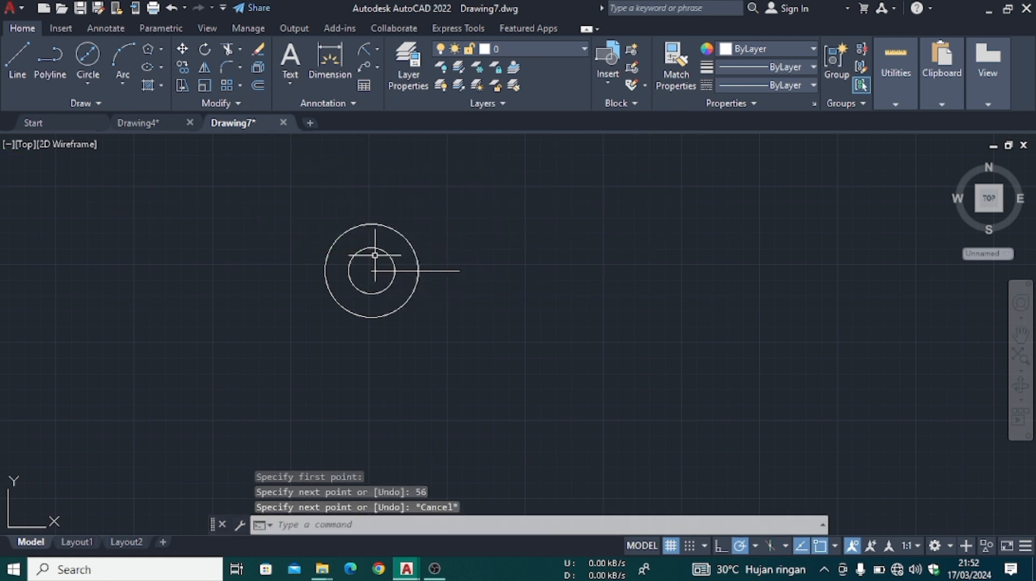
- Draw a circle of diameter 14 centred on the right end of the horizontal line
{"action": "left_click", "coordinate": [85, 53]}
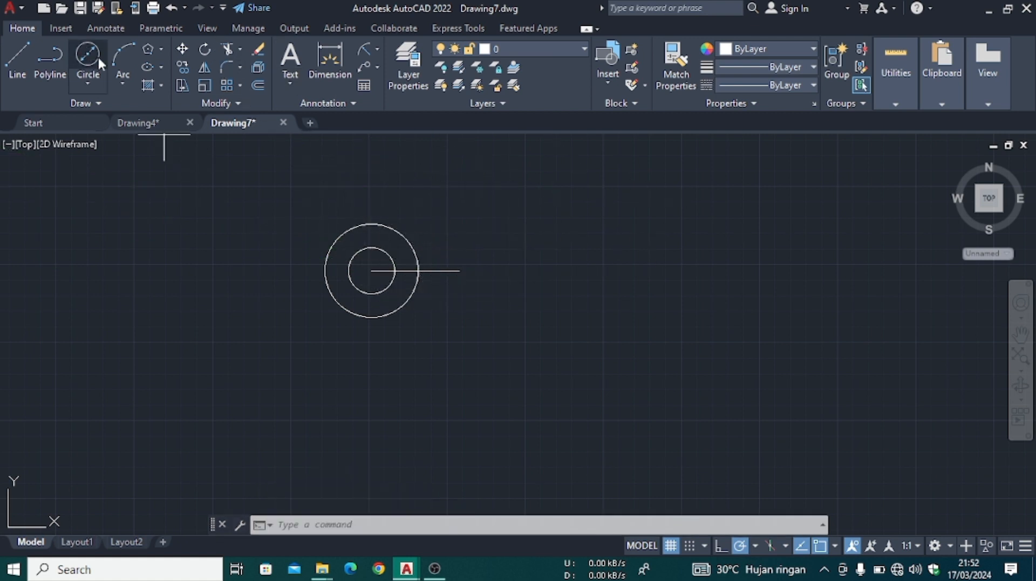
{"action": "left_click", "coordinate": [459, 271]}
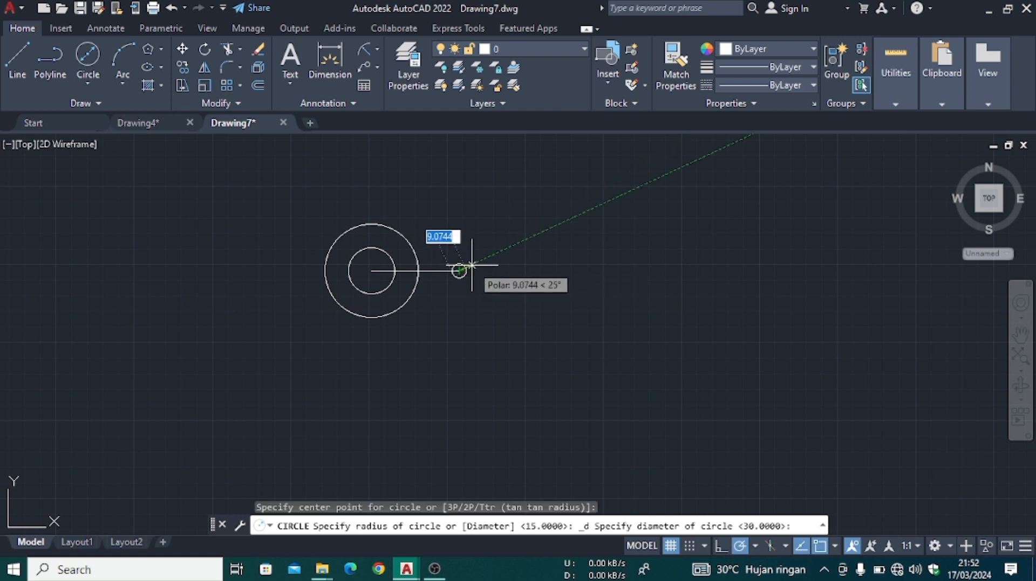
{"action": "key", "text": "Return"}
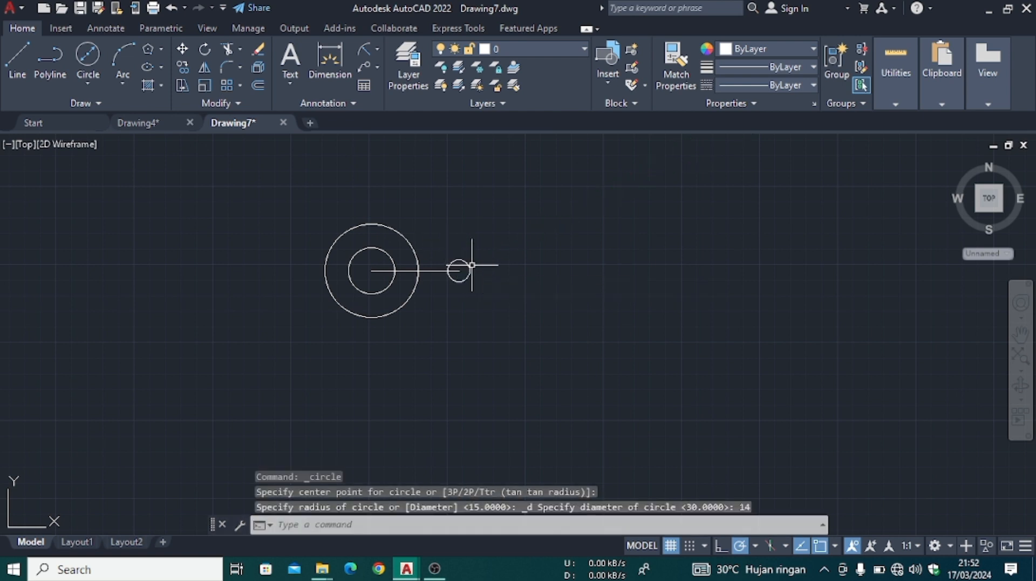
- Draw a horizontal line of length 15 to the right from the top quadrant of the diameter 14 circle
{"action": "scroll", "coordinate": [477, 258], "scroll_direction": "down", "scroll_amount": 2}
{"action": "scroll", "coordinate": [479, 260], "scroll_direction": "up", "scroll_amount": 4}
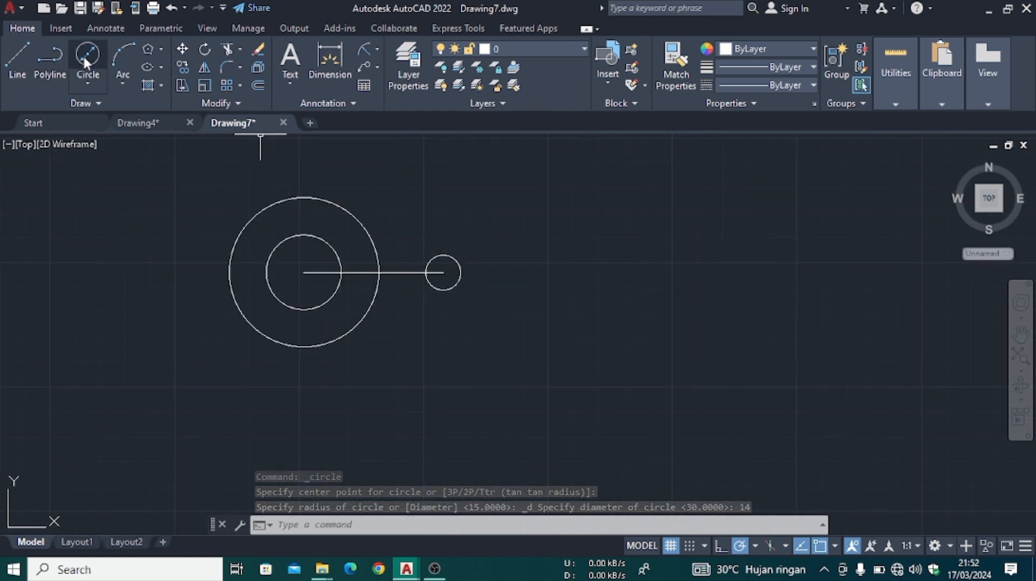
{"action": "left_click", "coordinate": [16, 60]}
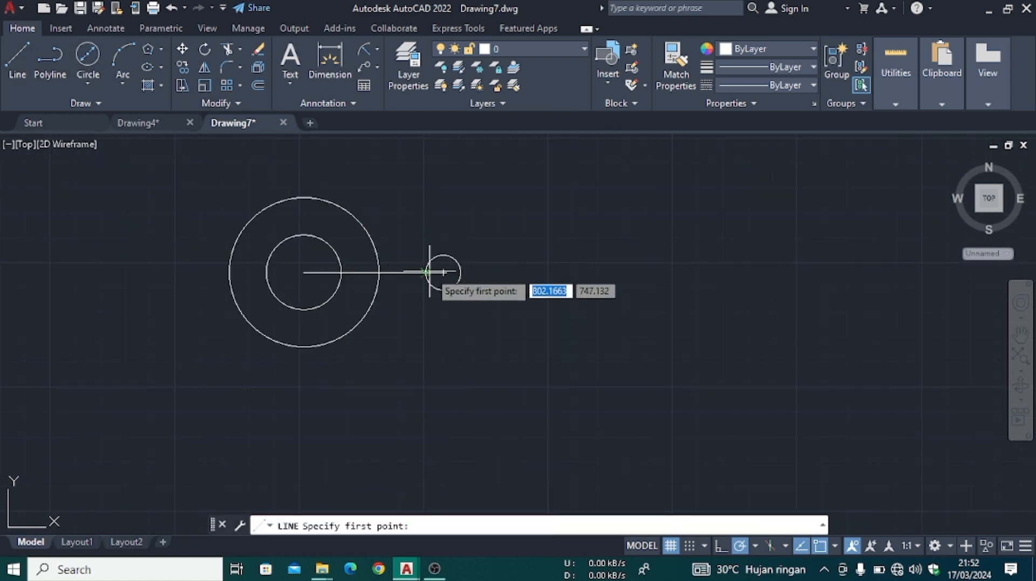
{"action": "left_click", "coordinate": [448, 257]}
{"action": "type", "text": "15"}
{"action": "key", "text": "Return"}
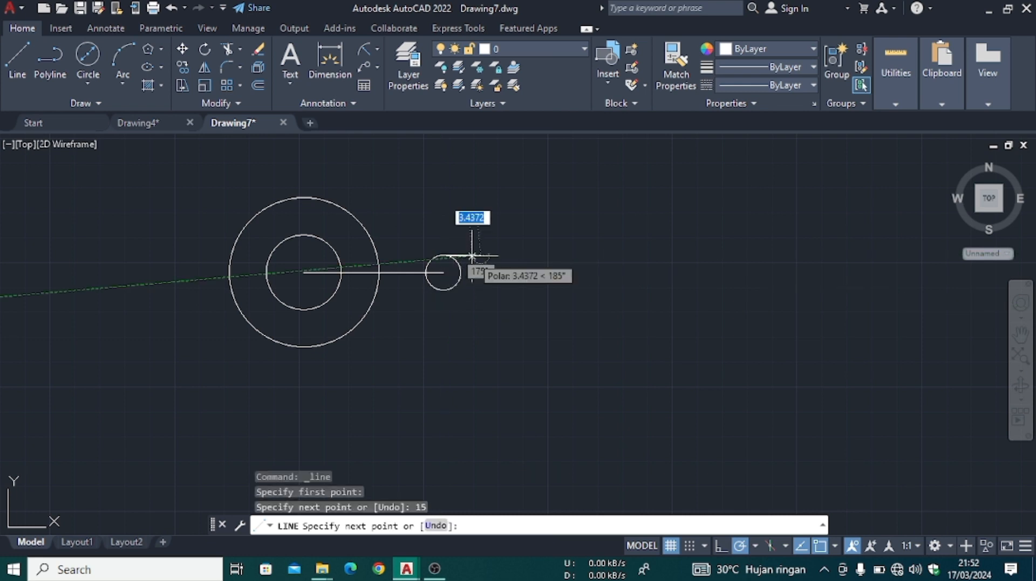
{"action": "key", "text": "Escape"}
- Draw a horizontal line of length 15 to the right from the bottom quadrant of the diameter 14 circle
{"action": "left_click", "coordinate": [17, 61]}
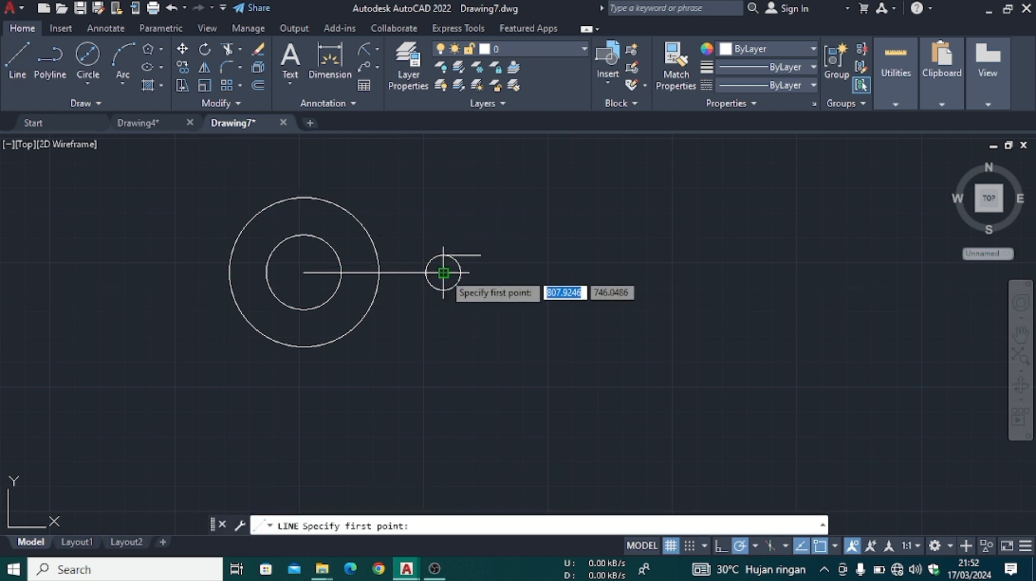
{"action": "left_click", "coordinate": [443, 291]}
{"action": "type", "text": "15"}
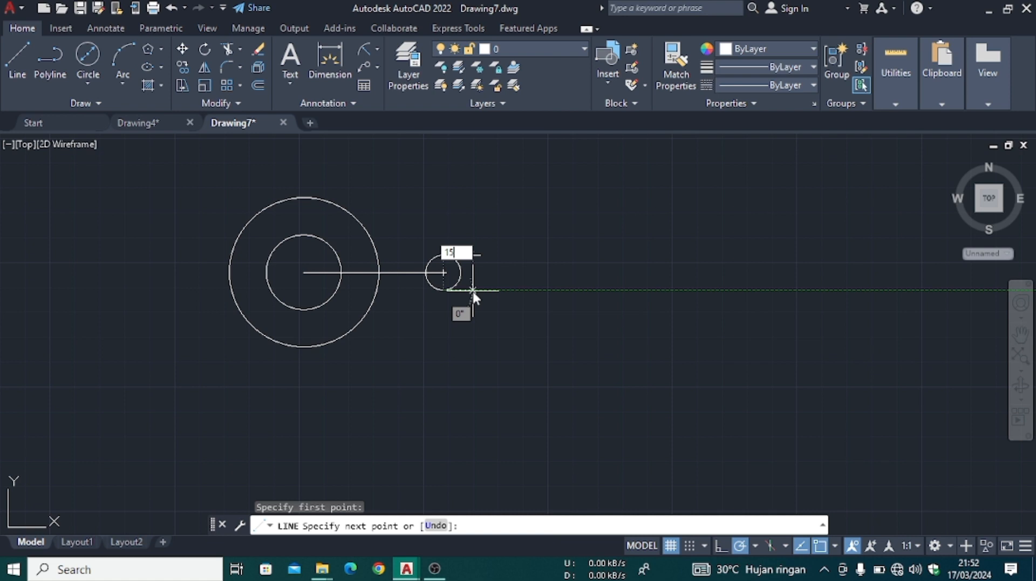
{"action": "key", "text": "Return"}
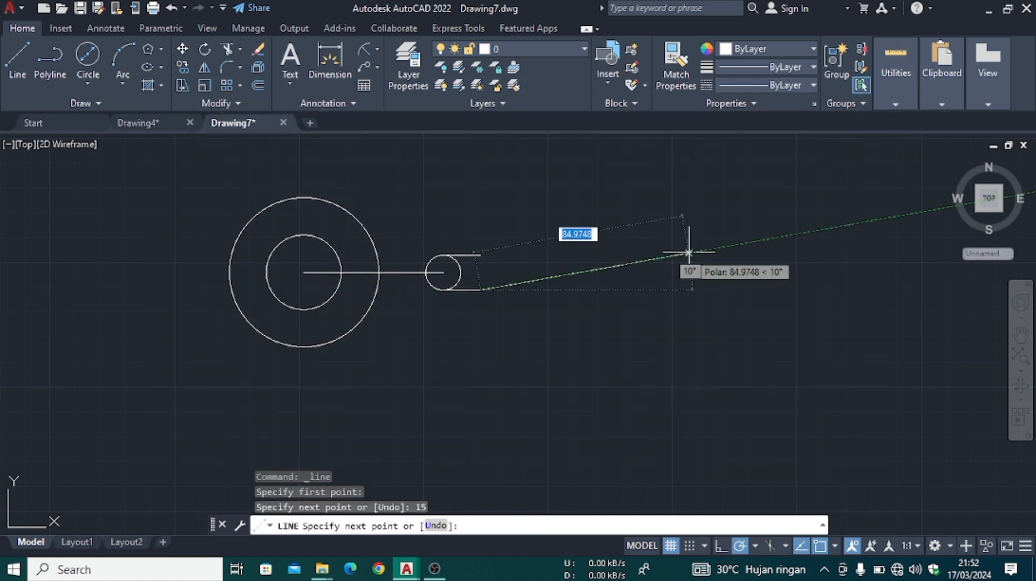
{"action": "key", "text": "Escape"}
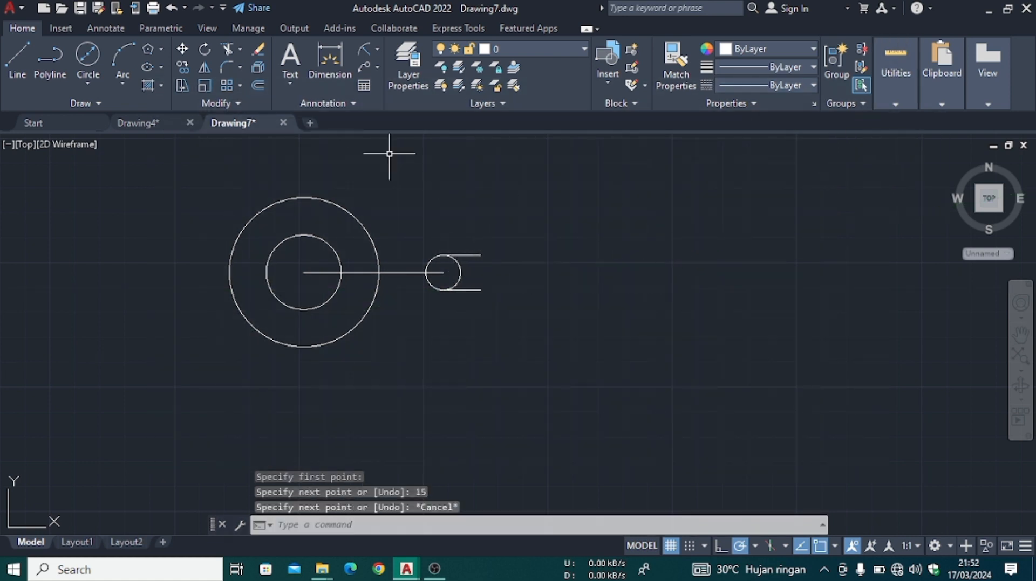
- Fillet the free right ends of the two parallel lines to close the slot with a rounded end
{"action": "left_click", "coordinate": [227, 64]}
{"action": "left_click", "coordinate": [474, 256]}
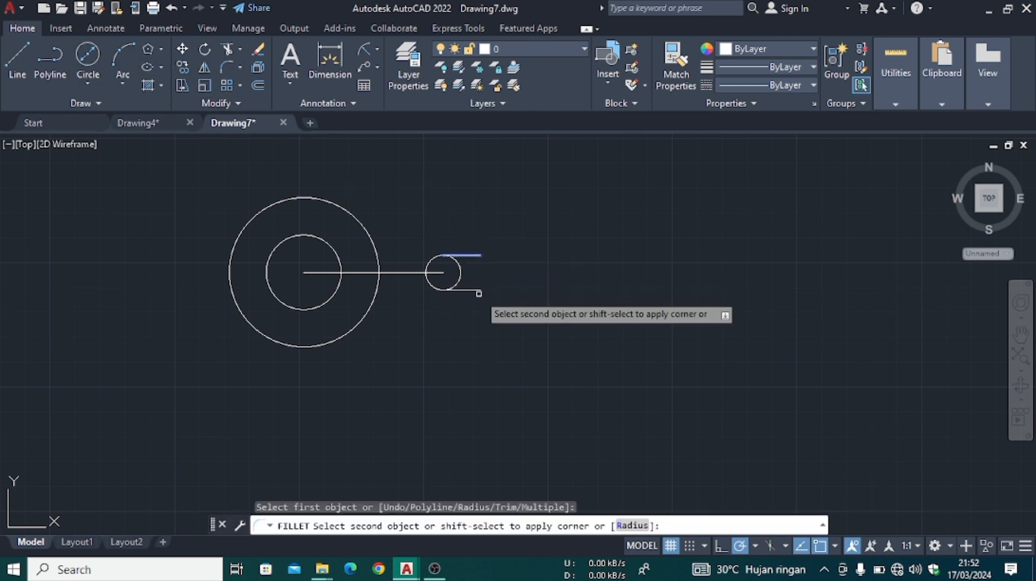
{"action": "left_click", "coordinate": [478, 294]}
{"action": "left_click_drag", "start_coordinate": [473, 275], "coordinate": [436, 273]}
{"action": "key", "text": "Escape"}
{"action": "left_click", "coordinate": [443, 273]}
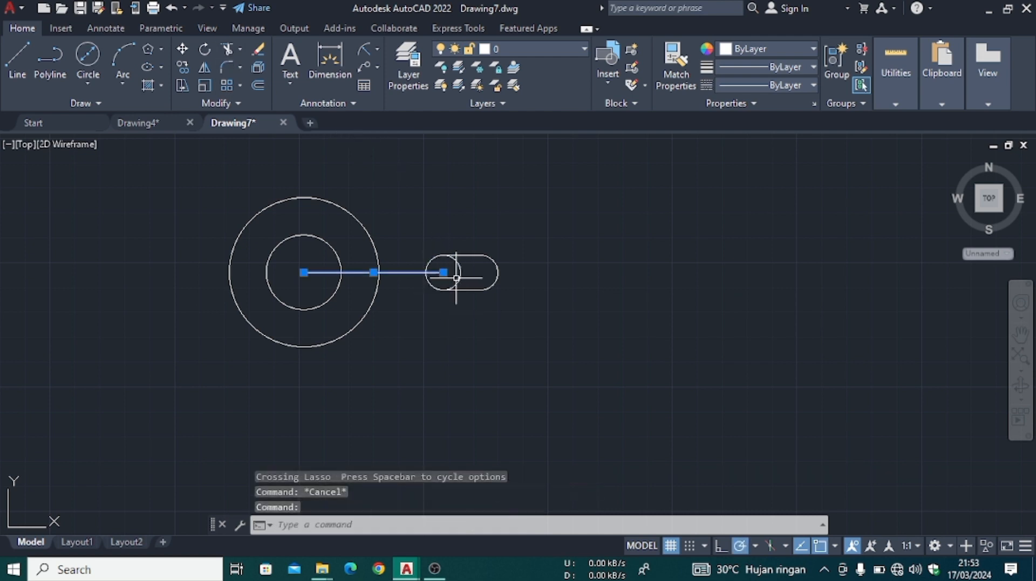
{"action": "key", "text": "Escape"}
- Trim away the small circle's inner arc and the connecting centre line, and offset the remaining slot outline outward by 8
{"action": "left_click", "coordinate": [227, 48]}
{"action": "left_click", "coordinate": [458, 273]}
{"action": "left_click", "coordinate": [405, 273]}
{"action": "left_click", "coordinate": [350, 272]}
{"action": "left_click", "coordinate": [329, 273]}
{"action": "left_click", "coordinate": [255, 82]}
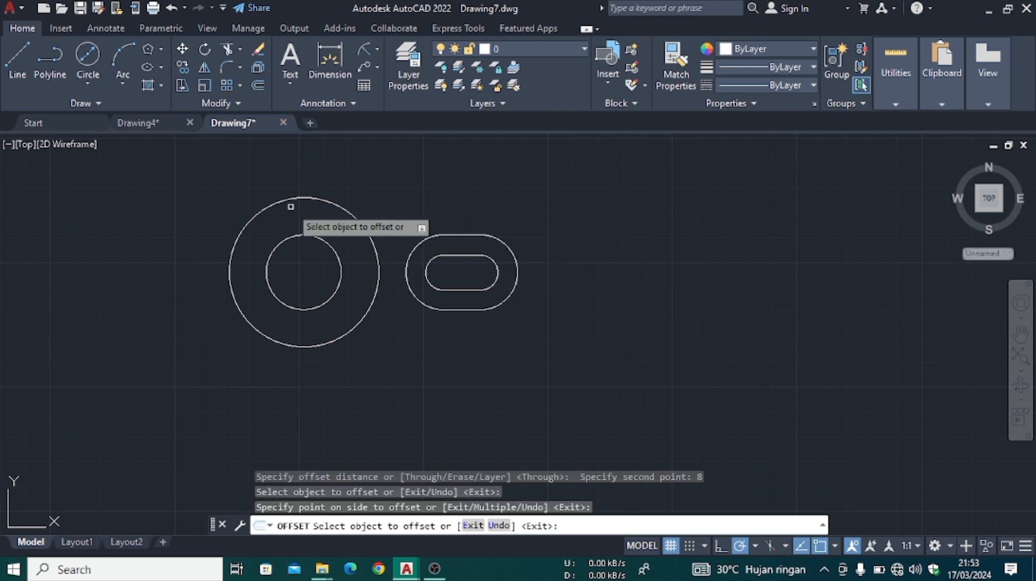
- Draw a circle of diameter 40 centred on the slot's right arc centre
{"action": "left_click", "coordinate": [94, 53]}
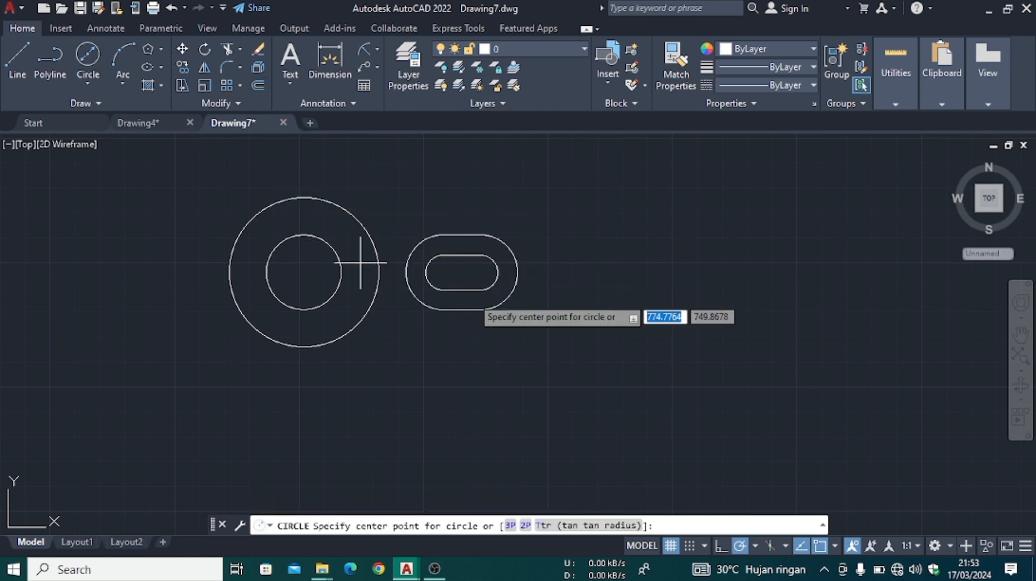
{"action": "left_click", "coordinate": [480, 272]}
{"action": "type", "text": "4"}
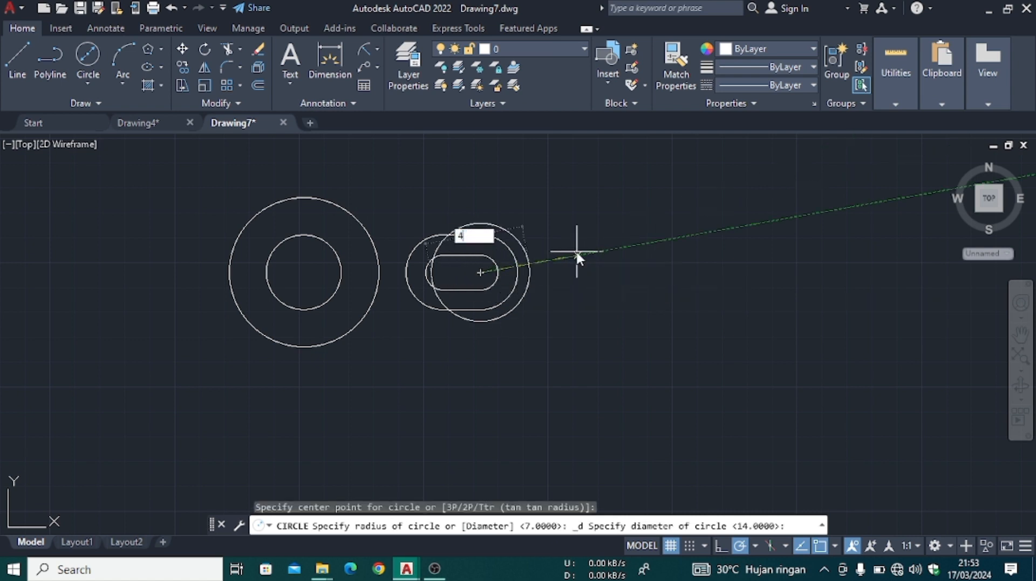
{"action": "type", "text": "0"}
{"action": "key", "text": "Return"}
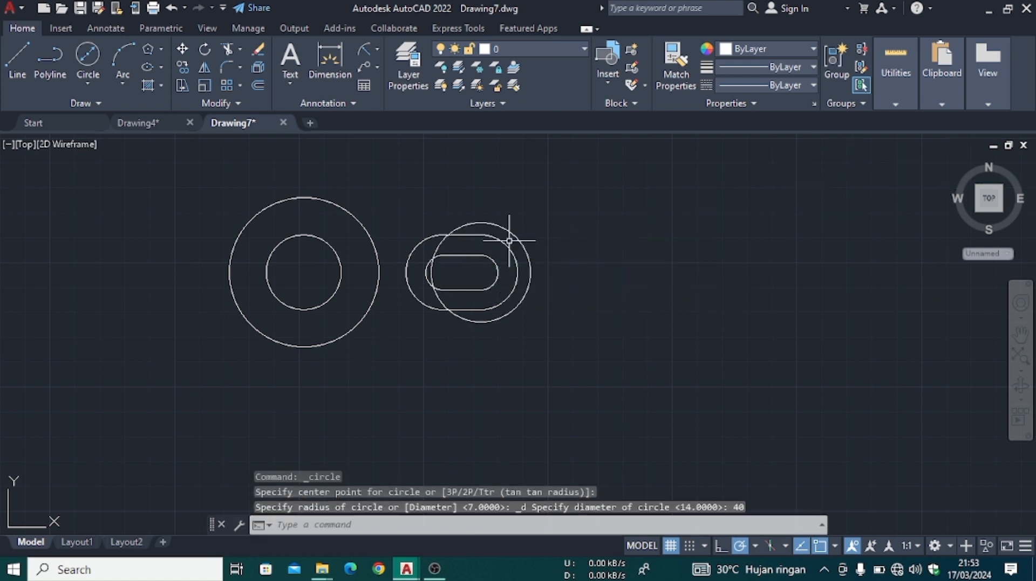
- Draw horizontal lines from the diameter 40 circle's top and bottom quadrants leftward to the large circle
{"action": "left_click", "coordinate": [14, 55]}
{"action": "left_click", "coordinate": [479, 222]}
{"action": "left_click", "coordinate": [363, 222]}
{"action": "key", "text": "Escape"}
{"action": "key", "text": "space"}
{"action": "left_click", "coordinate": [480, 322]}
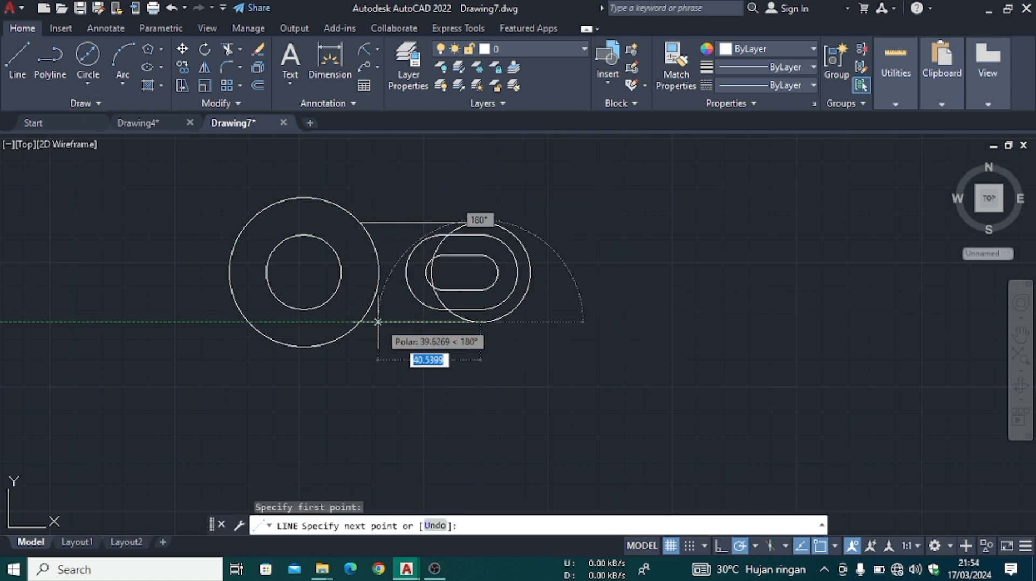
{"action": "left_click", "coordinate": [362, 322]}
{"action": "key", "text": "Escape"}
- Trim the left half of the diameter 40 circle so only the arm's rounded right end remains
{"action": "type", "text": "tr"}
{"action": "key", "text": "space"}
{"action": "left_click", "coordinate": [452, 232]}
{"action": "left_click", "coordinate": [443, 242]}
{"action": "left_click", "coordinate": [433, 272]}
{"action": "left_click", "coordinate": [442, 303]}
{"action": "left_click", "coordinate": [452, 312]}
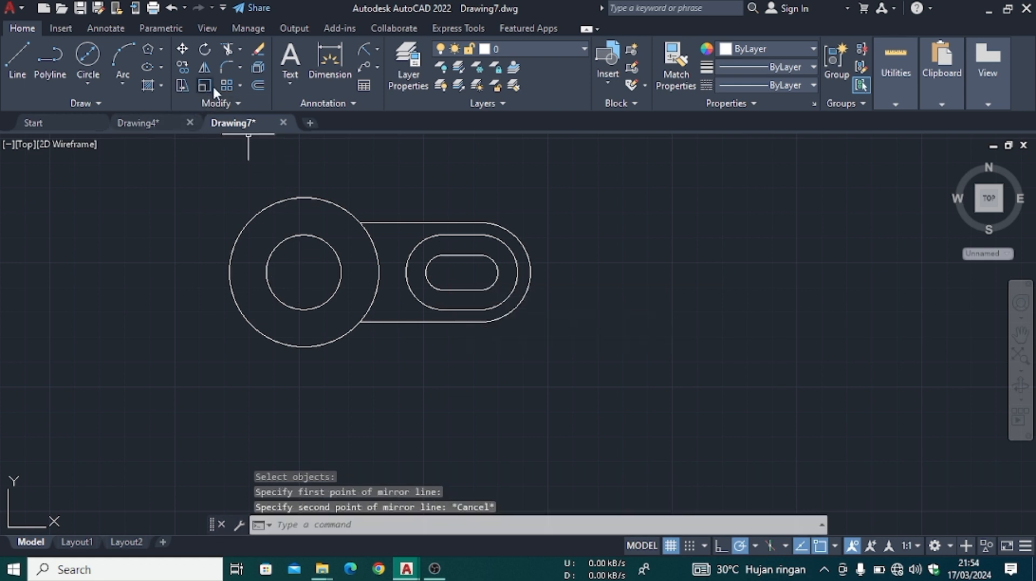
- Mirror the slotted arm about the vertical axis through the large circle's centre, keeping the source objects
{"action": "left_click", "coordinate": [418, 222]}
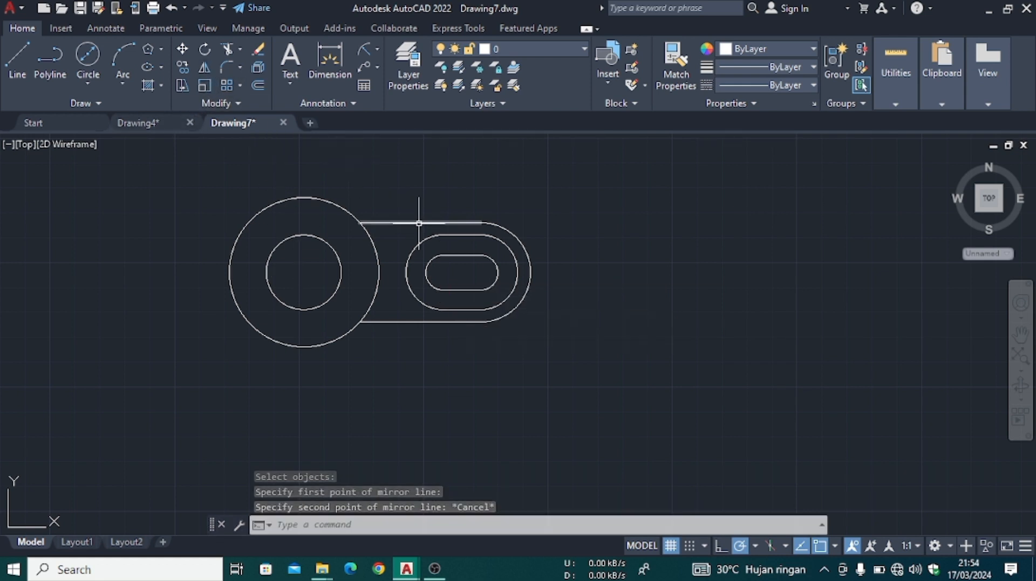
{"action": "left_click", "coordinate": [495, 227]}
{"action": "left_click", "coordinate": [492, 238]}
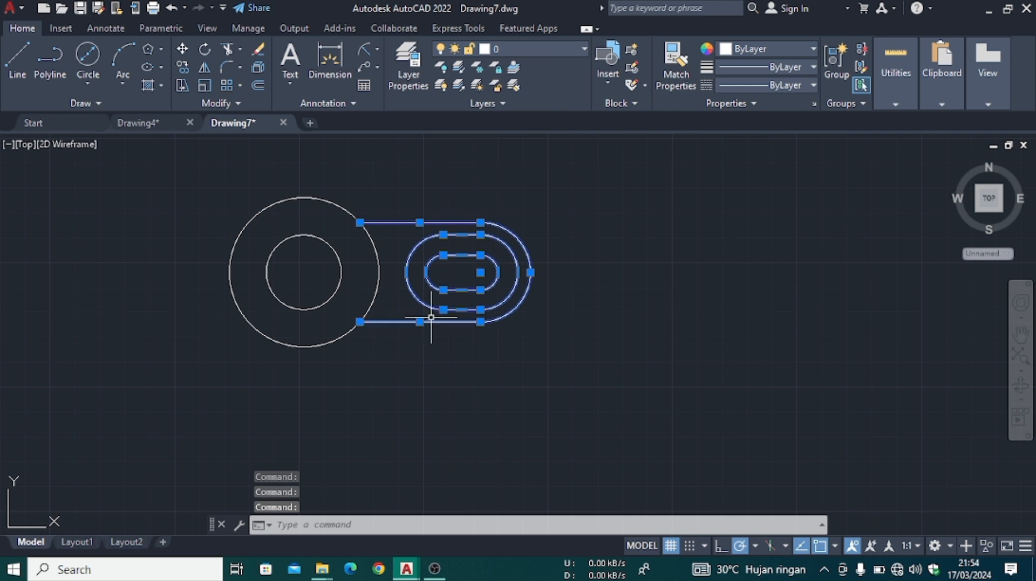
{"action": "type", "text": "mi"}
{"action": "key", "text": "Return"}
{"action": "left_click", "coordinate": [304, 272]}
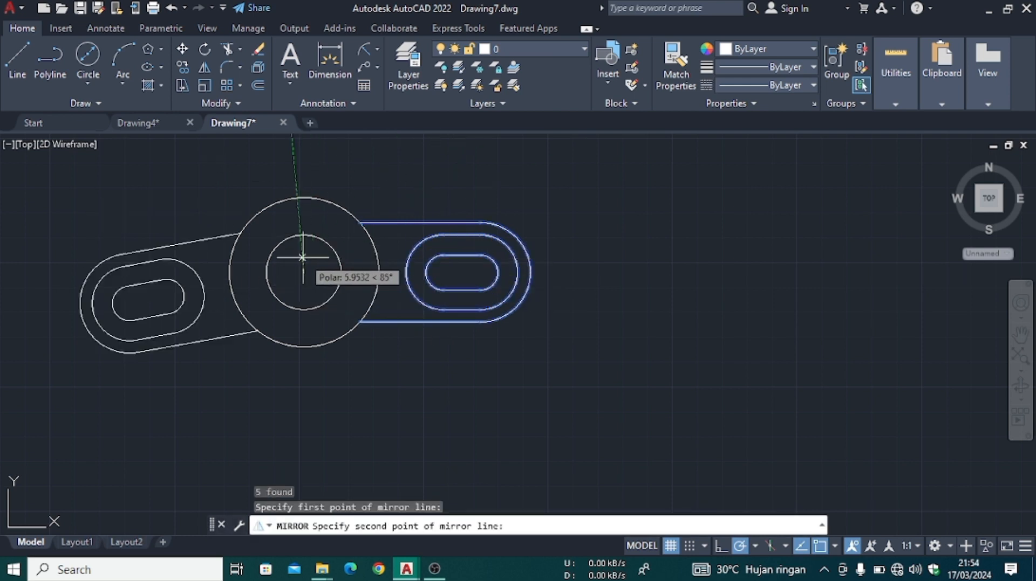
{"action": "left_click", "coordinate": [301, 204]}
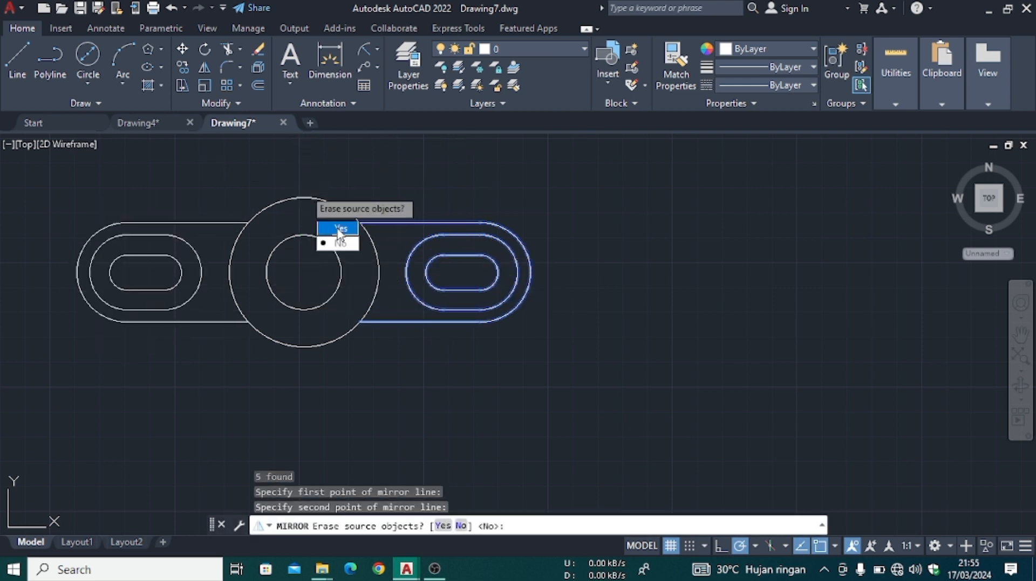
{"action": "left_click", "coordinate": [340, 242]}
- Draw a rectangle 182 wide and 15 high from lines below the top view, aligned with the arms' outer ends
{"action": "scroll", "coordinate": [252, 254], "scroll_direction": "down", "scroll_amount": 2}
{"action": "middle_click_drag", "start_coordinate": [256, 251], "coordinate": [354, 207]}
{"action": "scroll", "coordinate": [354, 208], "scroll_direction": "down", "scroll_amount": 2}
{"action": "scroll", "coordinate": [259, 267], "scroll_direction": "up", "scroll_amount": 2}
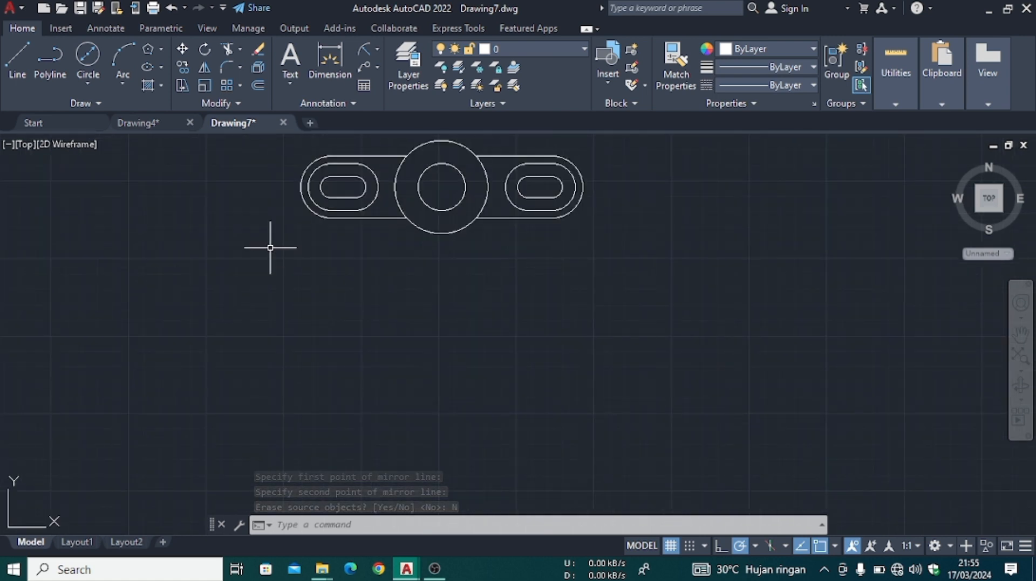
{"action": "left_click", "coordinate": [16, 67]}
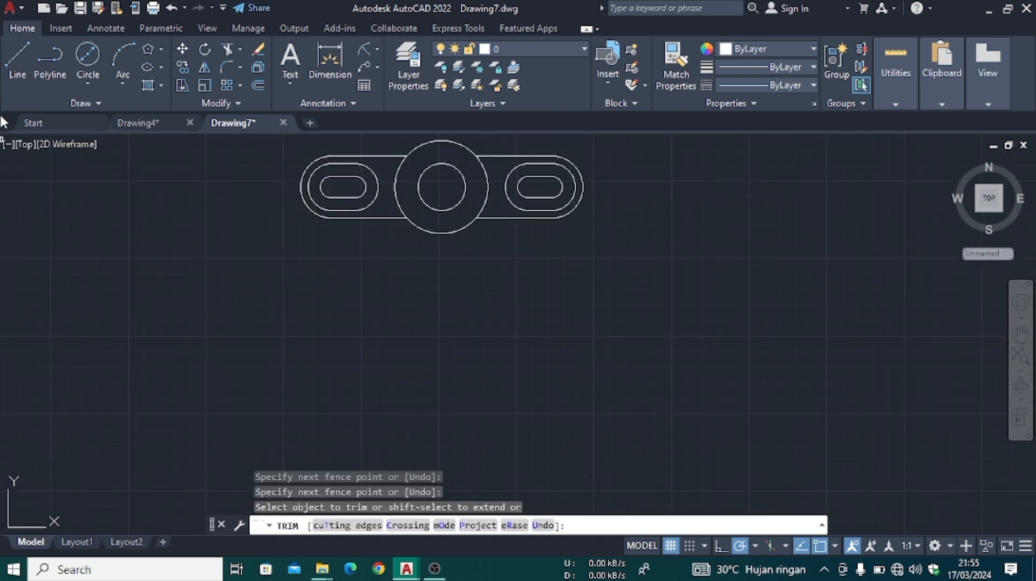
{"action": "left_click", "coordinate": [15, 61]}
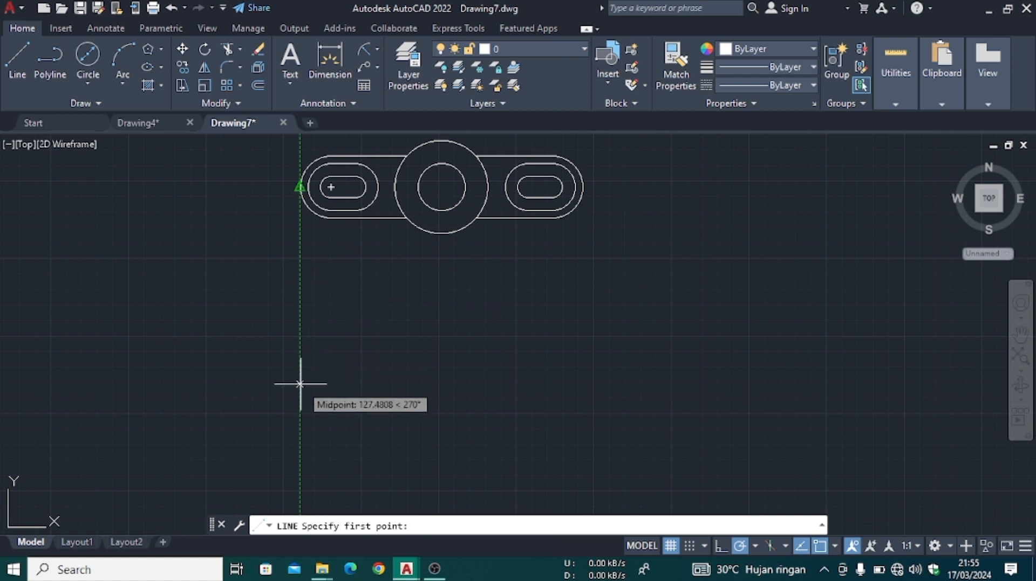
{"action": "left_click", "coordinate": [300, 384]}
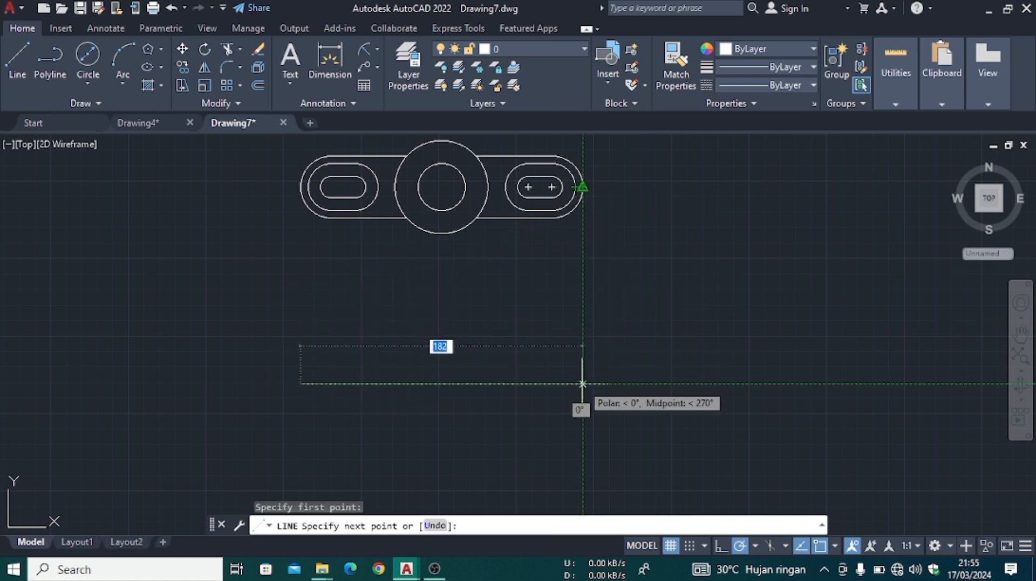
{"action": "left_click", "coordinate": [583, 384]}
{"action": "type", "text": "15"}
{"action": "key", "text": "Return"}
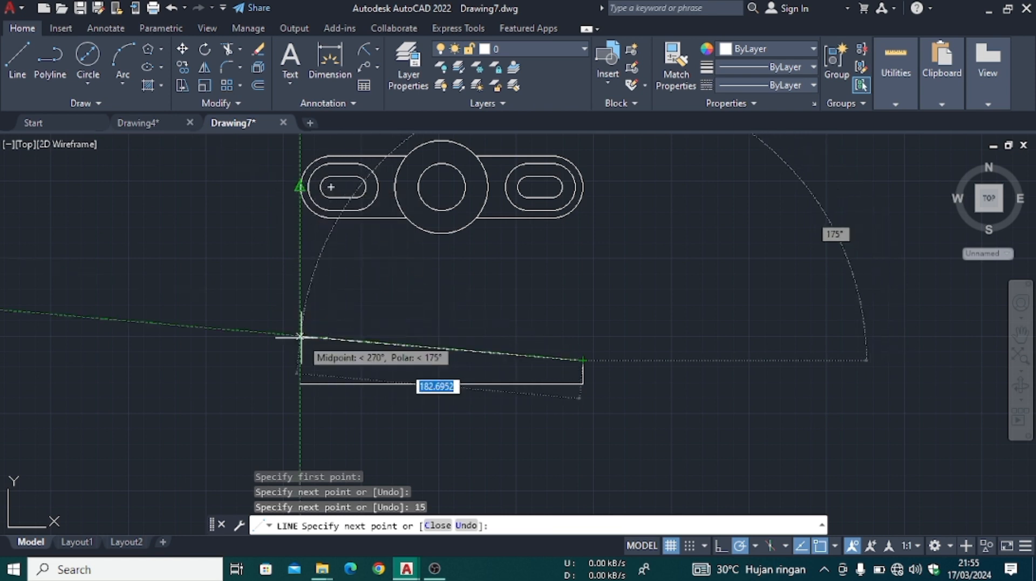
{"action": "left_click", "coordinate": [300, 360]}
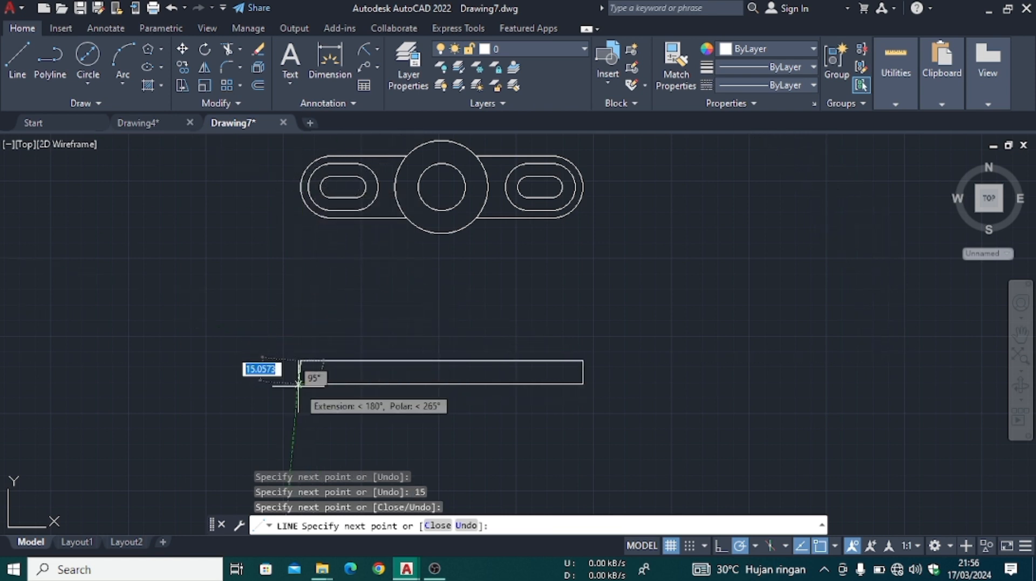
{"action": "left_click", "coordinate": [300, 384]}
{"action": "key", "text": "Escape"}
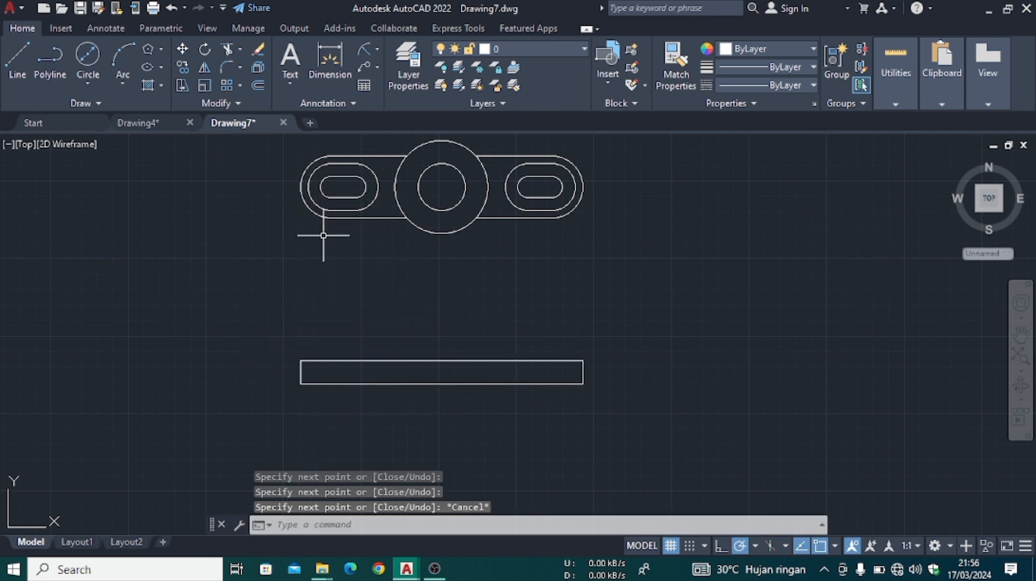
- Draw the hub's left half in the front view: 25 up from the base's top midpoint, 30 left, and down to the base
{"action": "left_click", "coordinate": [19, 60]}
{"action": "scroll", "coordinate": [392, 187], "scroll_direction": "up", "scroll_amount": 2}
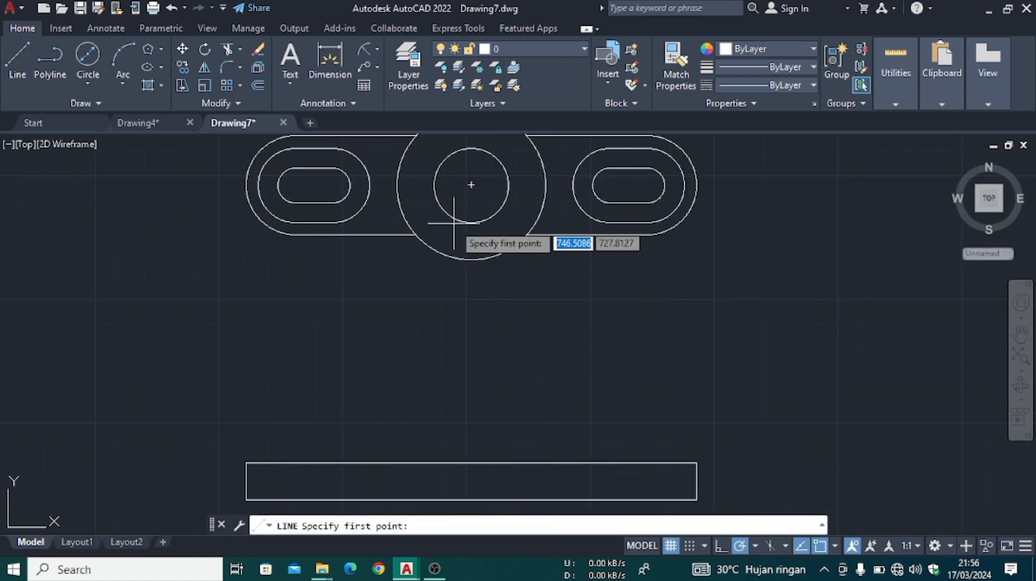
{"action": "left_click", "coordinate": [471, 462]}
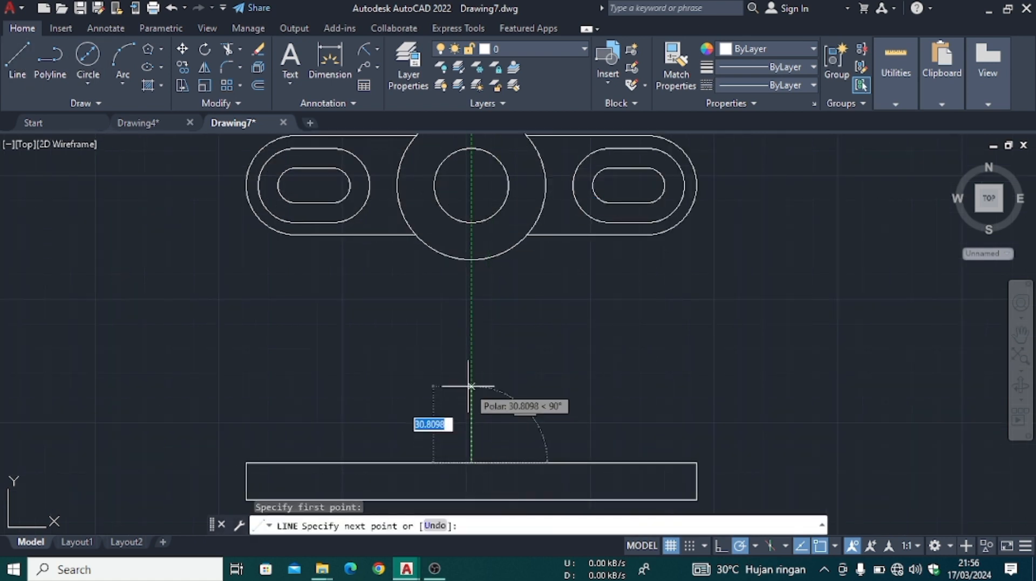
{"action": "type", "text": "25"}
{"action": "key", "text": "Return"}
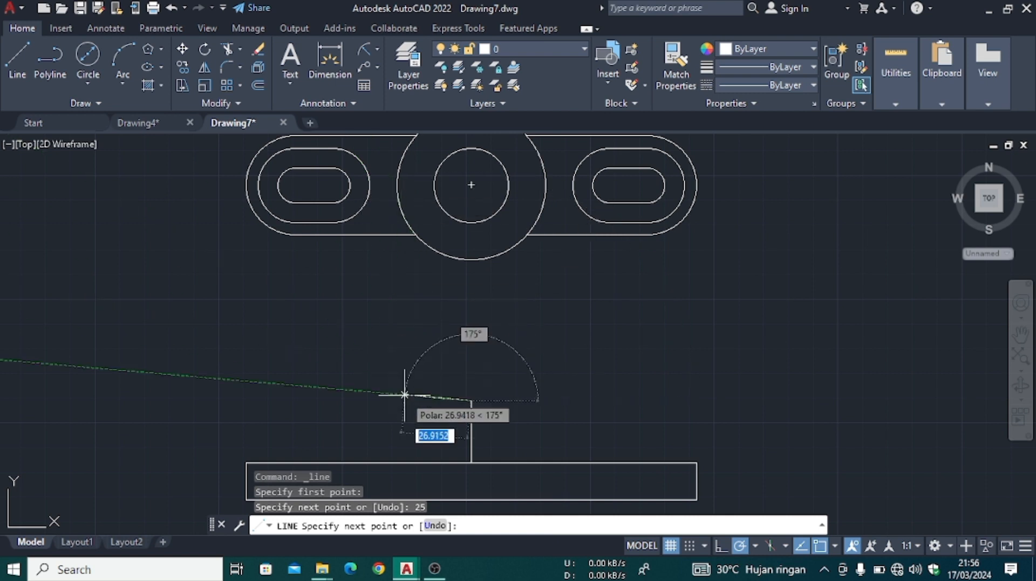
{"action": "type", "text": "30"}
{"action": "key", "text": "Return"}
{"action": "left_click", "coordinate": [397, 462]}
{"action": "key", "text": "Escape"}
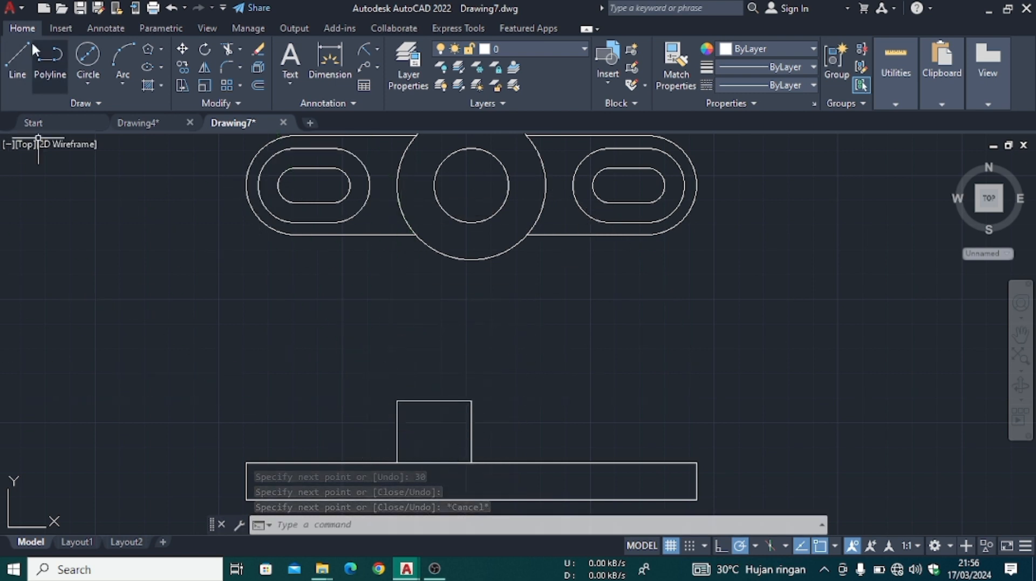
- Draw a 5 high pad on the base's top edge, aligned with the left arm's middle slot outline in the top view
{"action": "key", "text": "Return"}
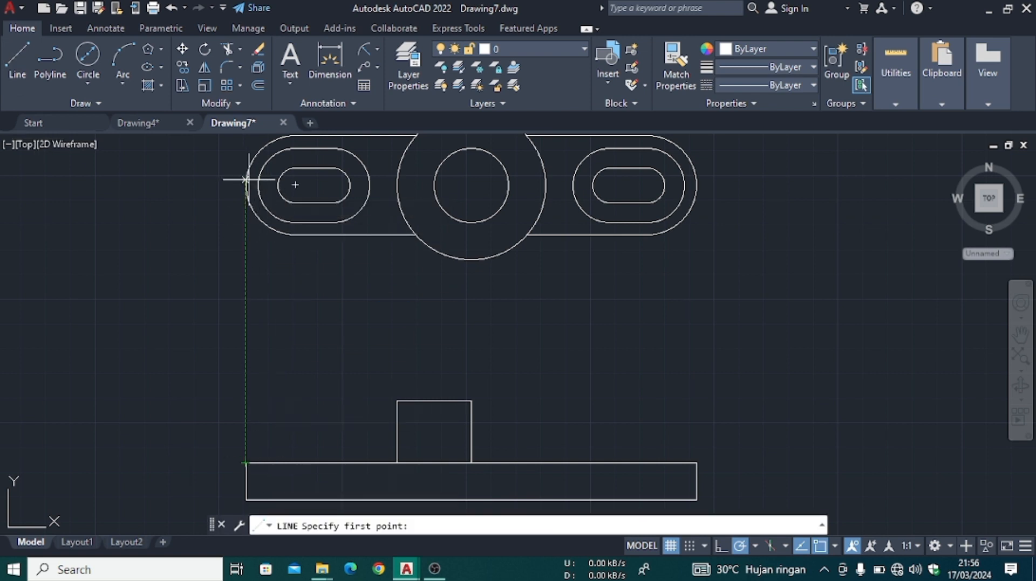
{"action": "left_click", "coordinate": [258, 463]}
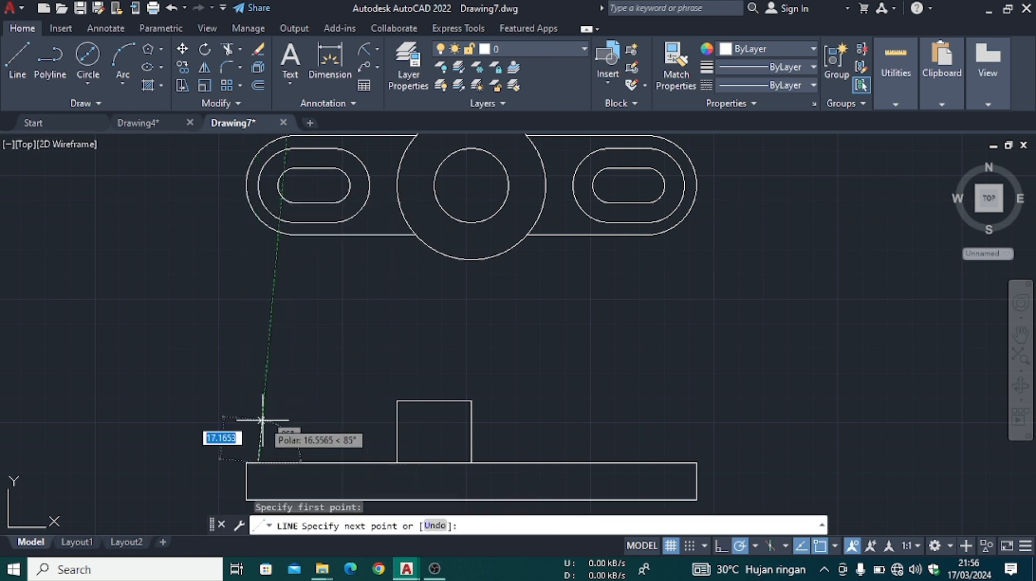
{"action": "type", "text": "5"}
{"action": "key", "text": "Return"}
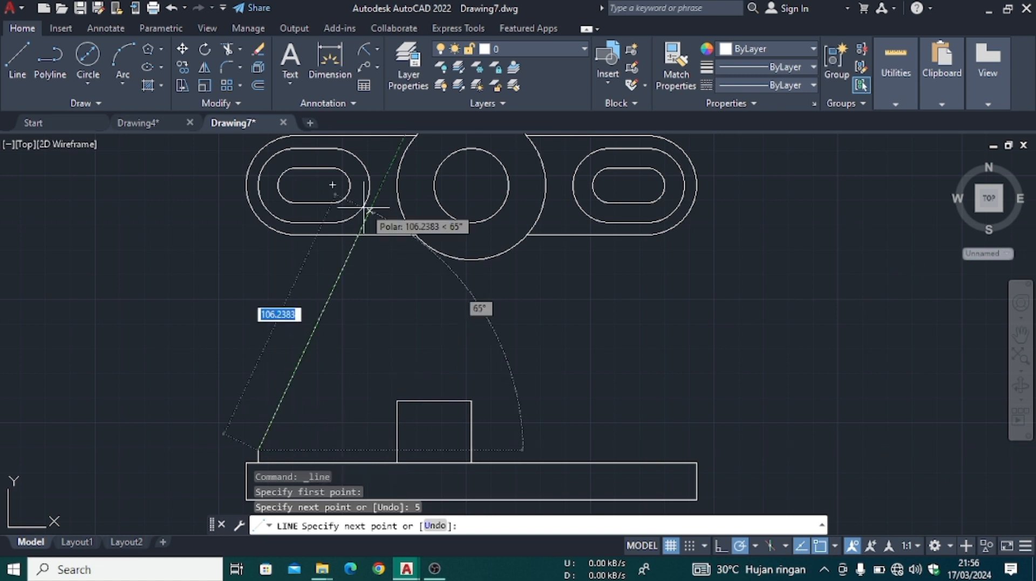
{"action": "left_click", "coordinate": [369, 450]}
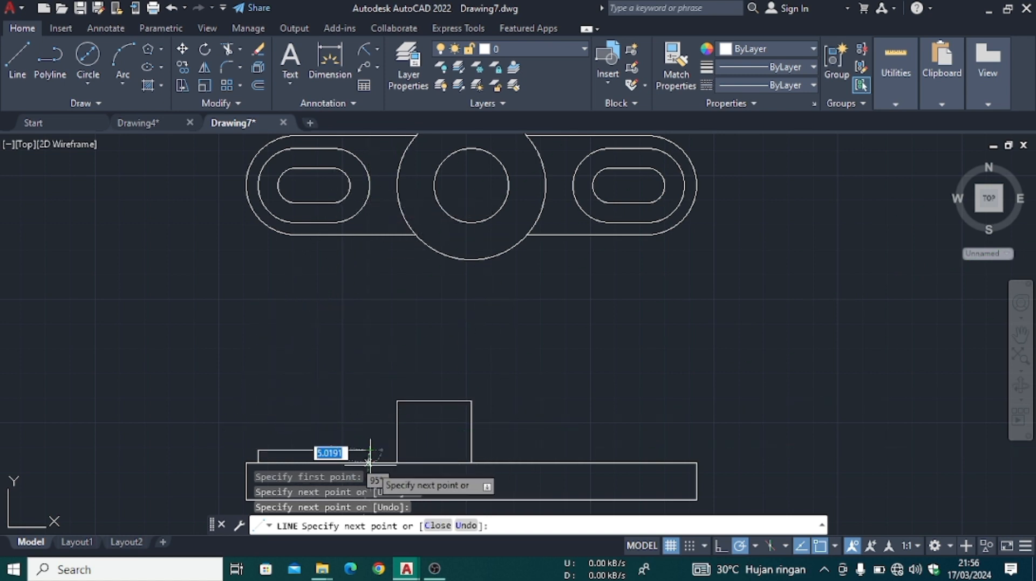
{"action": "key", "text": "Escape"}
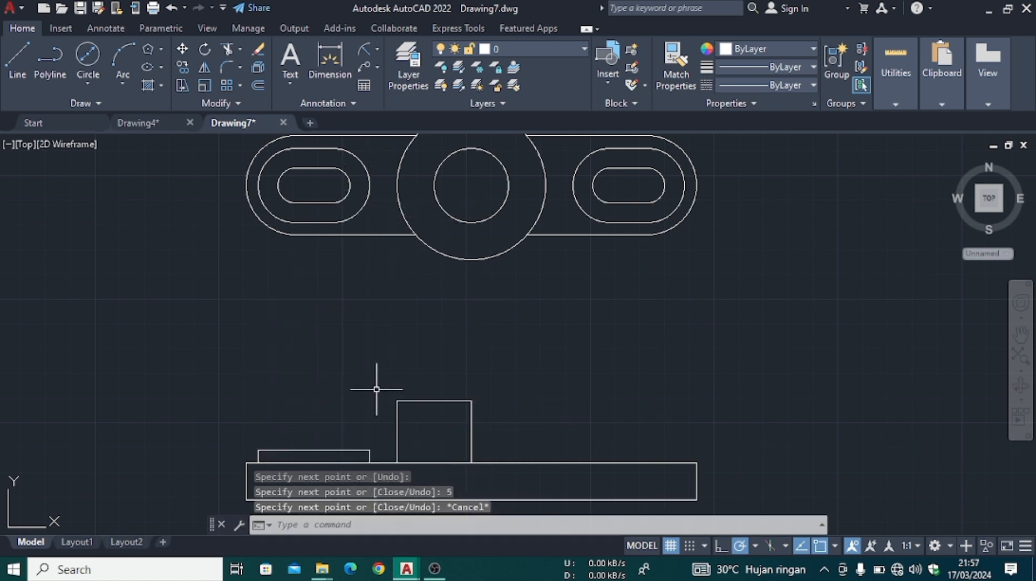
- Set the fillet radius to 2.5 and try to fillet the pad's left side against the base's top edge
{"action": "middle_click_drag", "start_coordinate": [289, 320], "coordinate": [299, 305]}
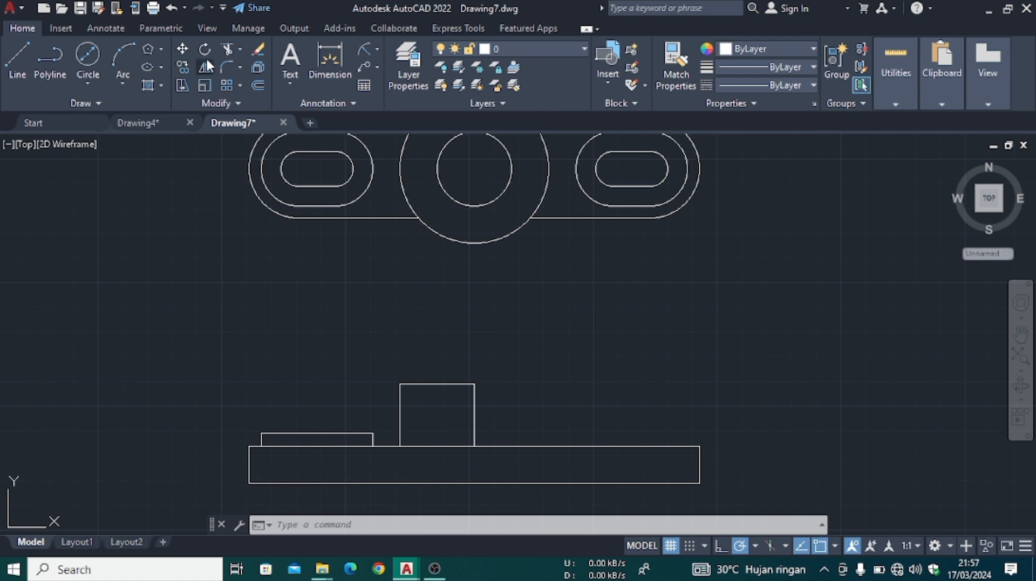
{"action": "left_click", "coordinate": [224, 69]}
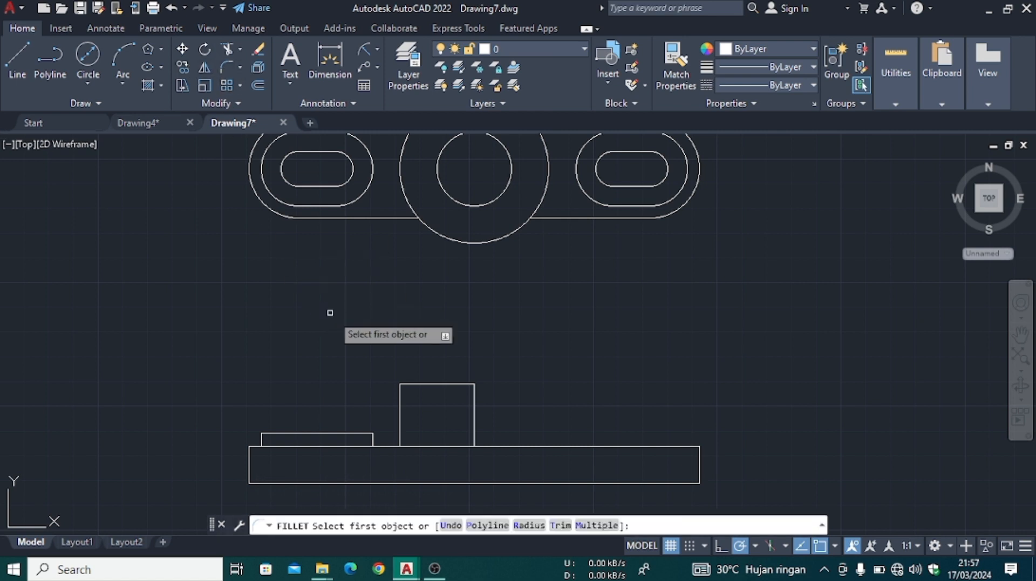
{"action": "left_click", "coordinate": [261, 439]}
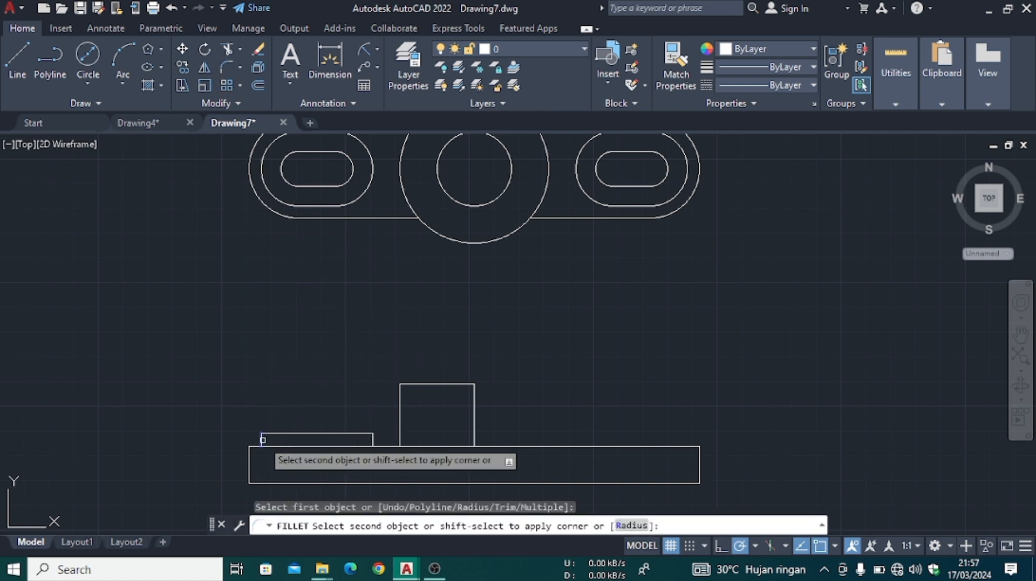
{"action": "left_click", "coordinate": [631, 526]}
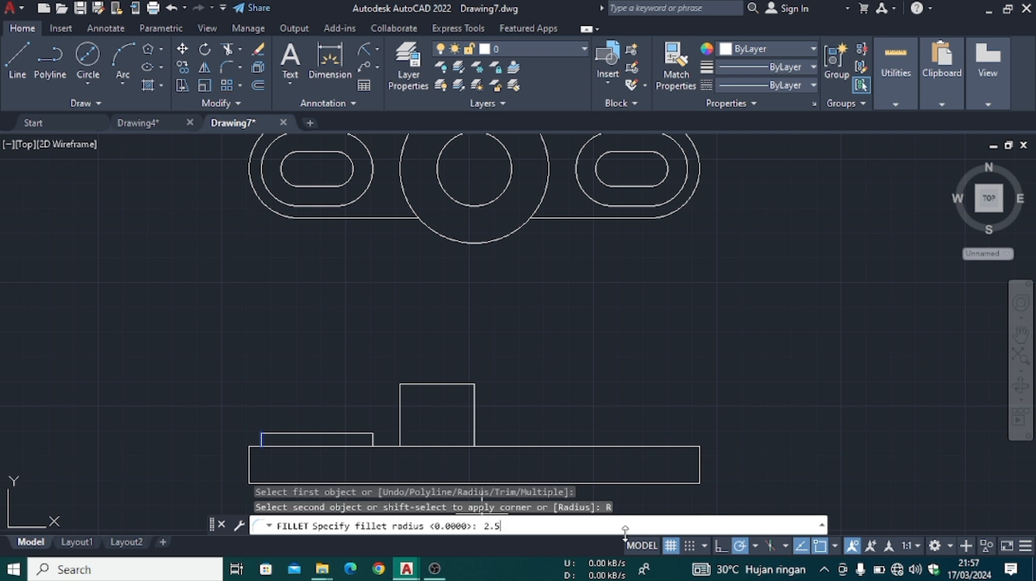
{"action": "key", "text": "Return"}
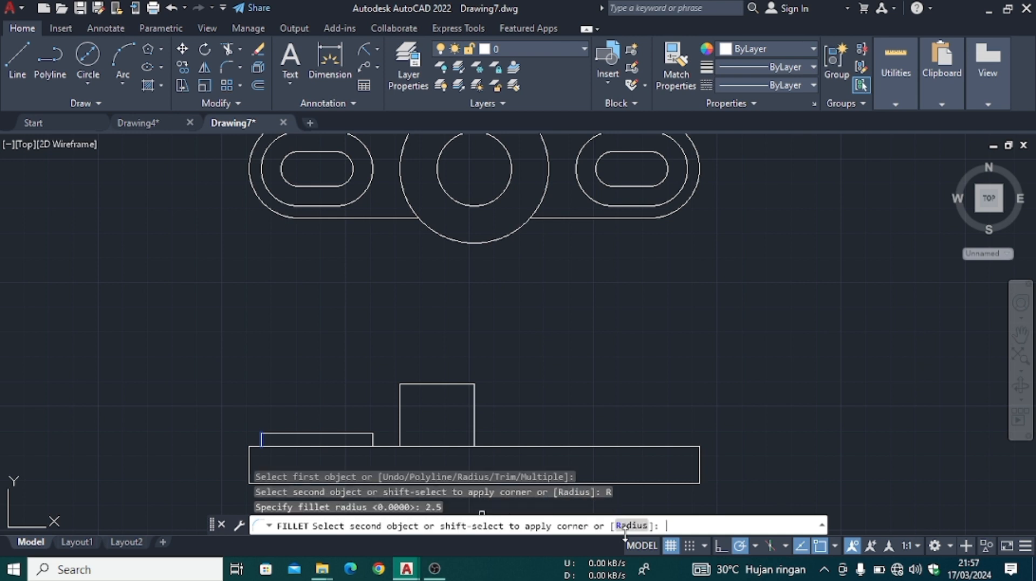
{"action": "left_click", "coordinate": [258, 447]}
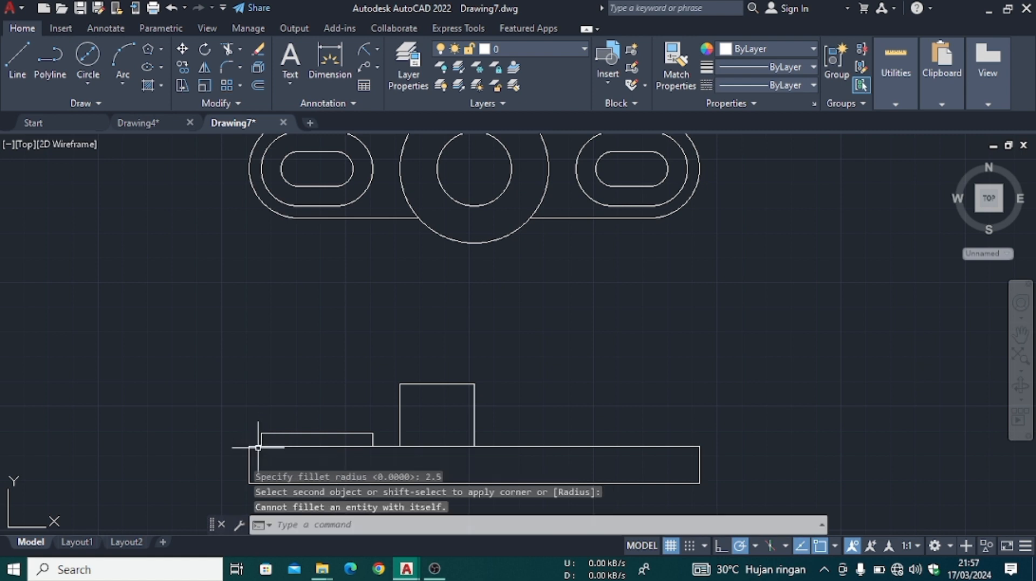
{"action": "key", "text": "Escape"}
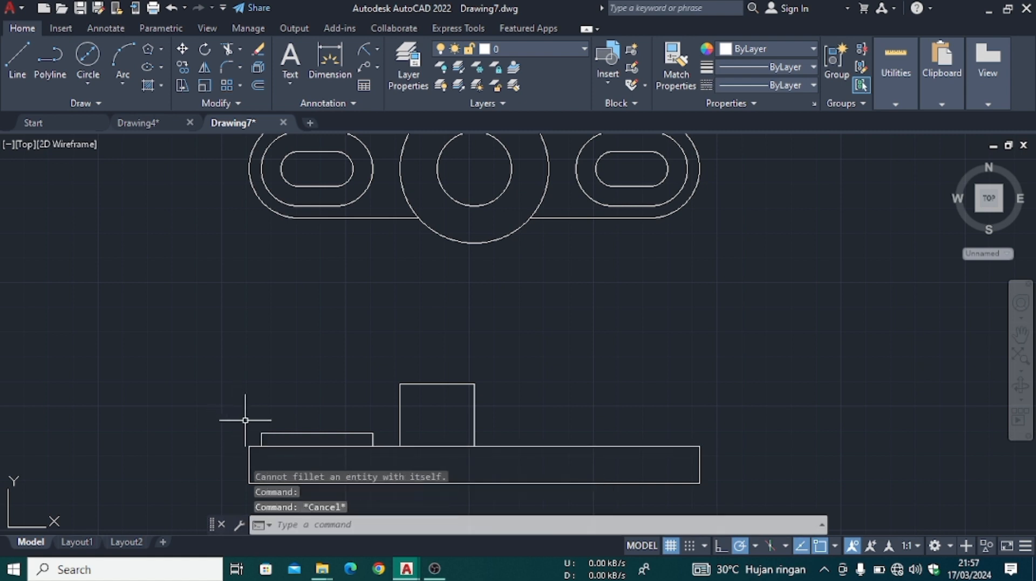
{"action": "left_click", "coordinate": [200, 67]}
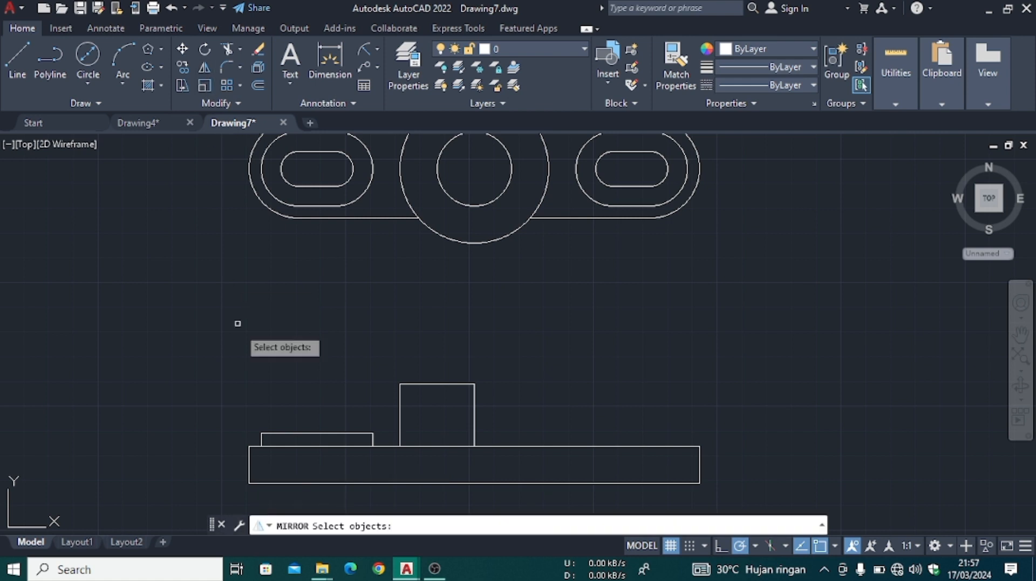
{"action": "left_click", "coordinate": [260, 442]}
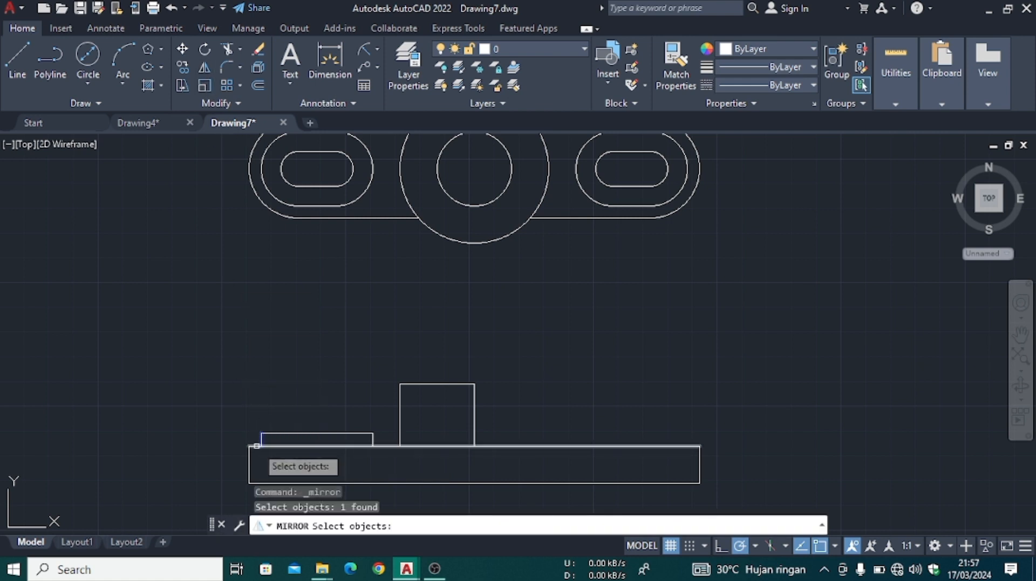
{"action": "left_click", "coordinate": [256, 445]}
{"action": "key", "text": "Escape"}
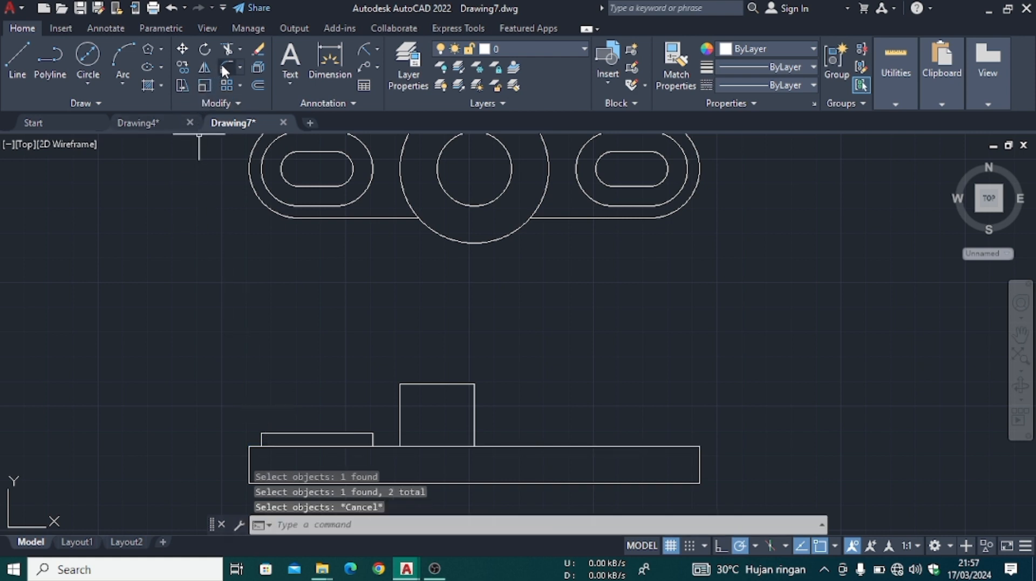
- Fillet the pad's left side into the base's top edge
{"action": "left_click", "coordinate": [226, 67]}
{"action": "left_click", "coordinate": [265, 434]}
{"action": "left_click", "coordinate": [249, 439]}
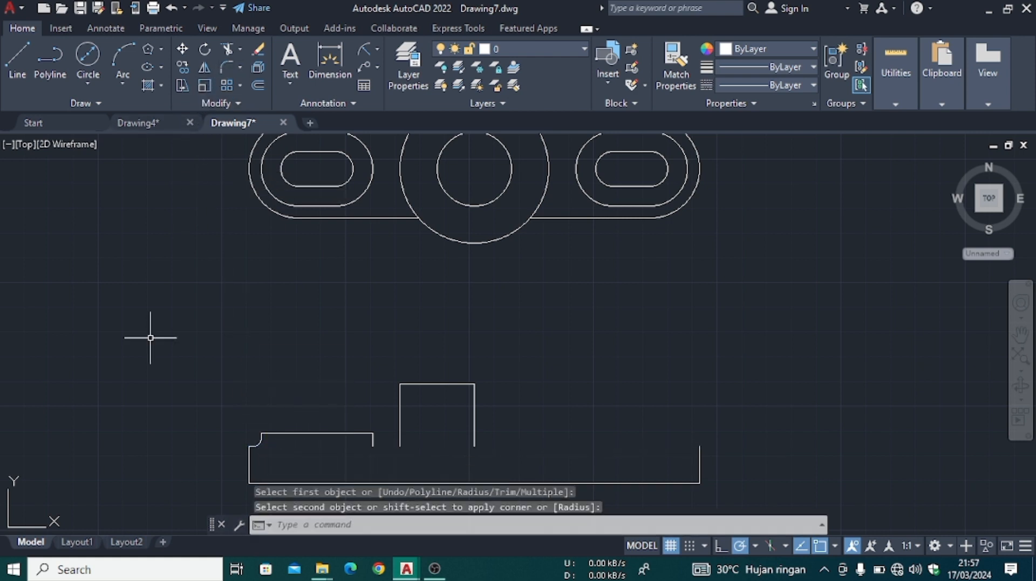
- Redraw the base's top edge from its left corner to the foot of the hub's left side
{"action": "type", "text": "l"}
{"action": "key", "text": "Return"}
{"action": "left_click", "coordinate": [249, 446]}
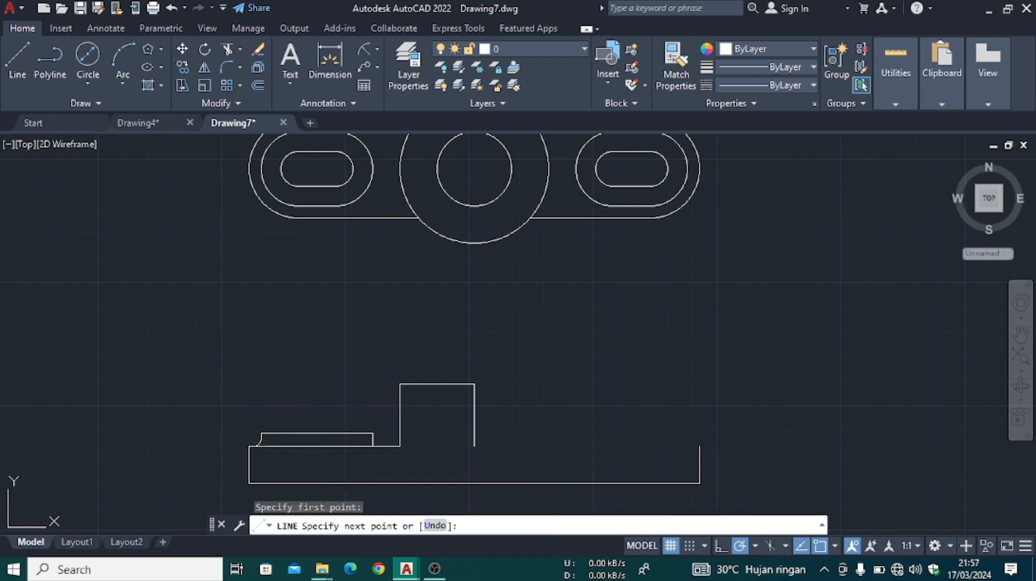
{"action": "key", "text": "Escape"}
- Fillet the pad's right side into the base's top edge
{"action": "left_click", "coordinate": [226, 68]}
{"action": "left_click", "coordinate": [372, 439]}
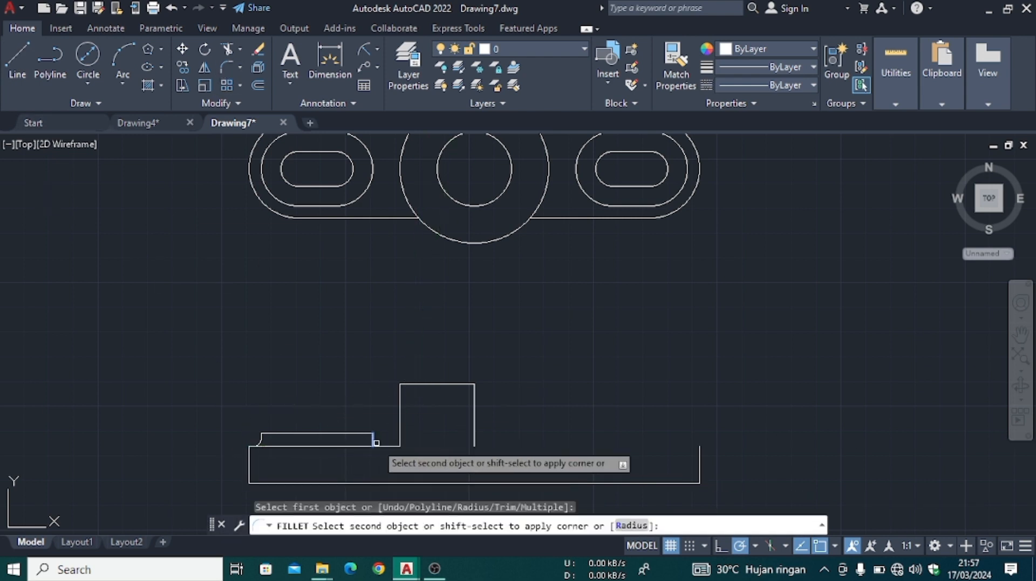
{"action": "left_click", "coordinate": [400, 426]}
{"action": "left_click", "coordinate": [399, 439]}
{"action": "key", "text": "Escape"}
- Fillet the hub's left side into the base's top edge
{"action": "scroll", "coordinate": [245, 218], "scroll_direction": "up", "scroll_amount": 3}
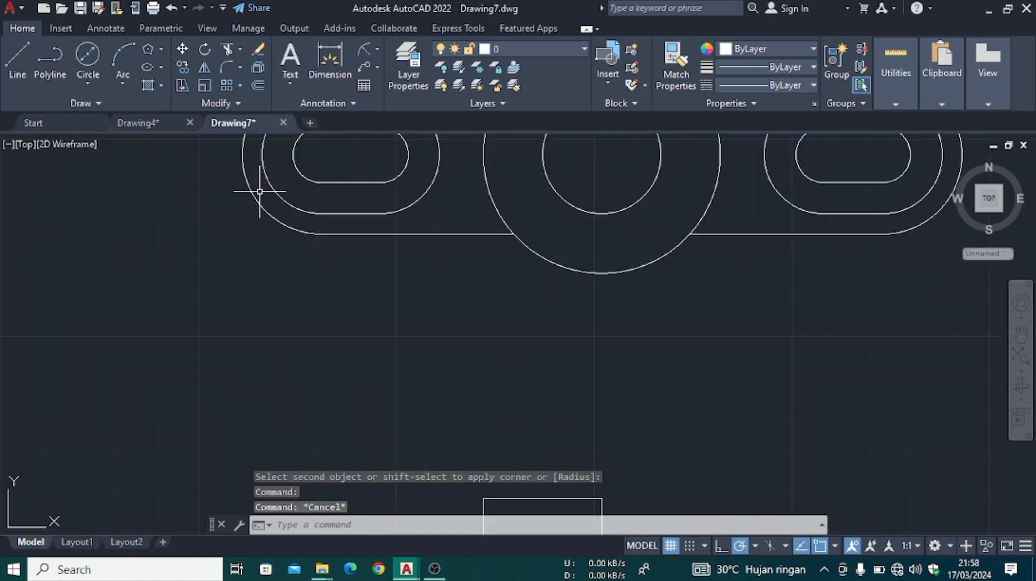
{"action": "left_click", "coordinate": [226, 67]}
{"action": "left_click", "coordinate": [448, 328]}
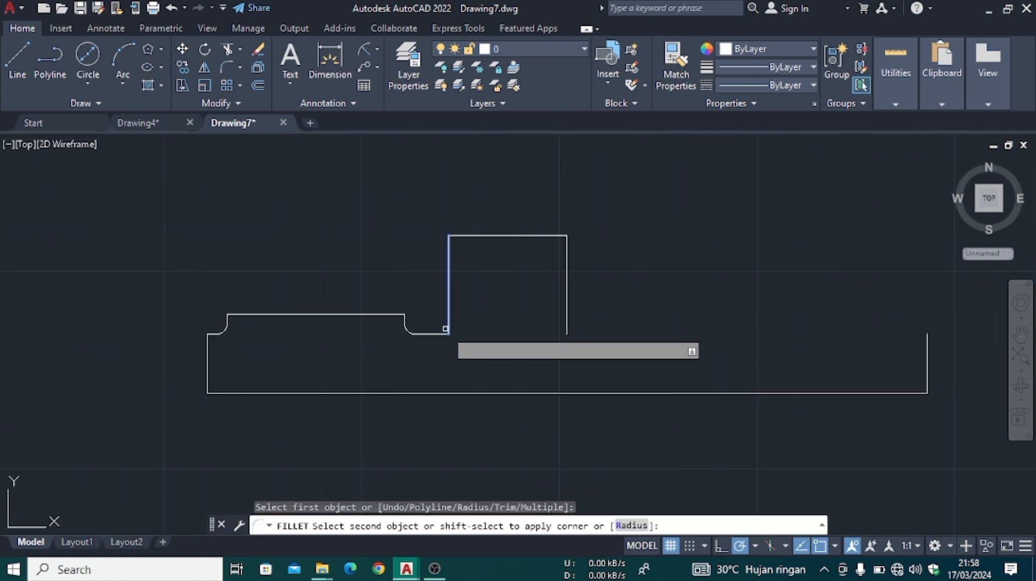
{"action": "left_click", "coordinate": [412, 336]}
- Draw the base's top edge from its left corner to below the arm-hub intersection, ending with a 2.5 upward segment
{"action": "left_click", "coordinate": [8, 59]}
{"action": "scroll", "coordinate": [150, 208], "scroll_direction": "down", "scroll_amount": 5}
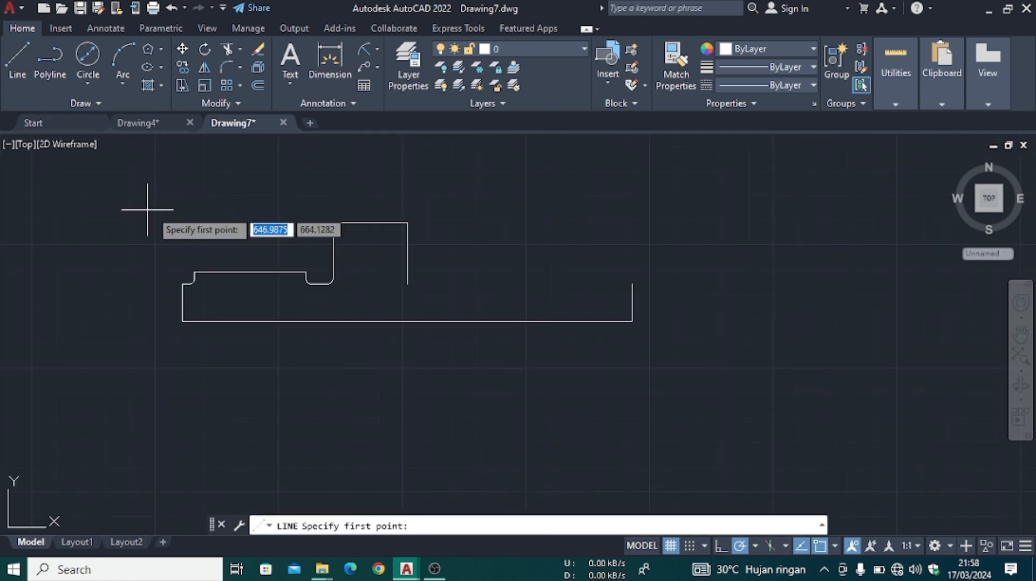
{"action": "left_click", "coordinate": [202, 394]}
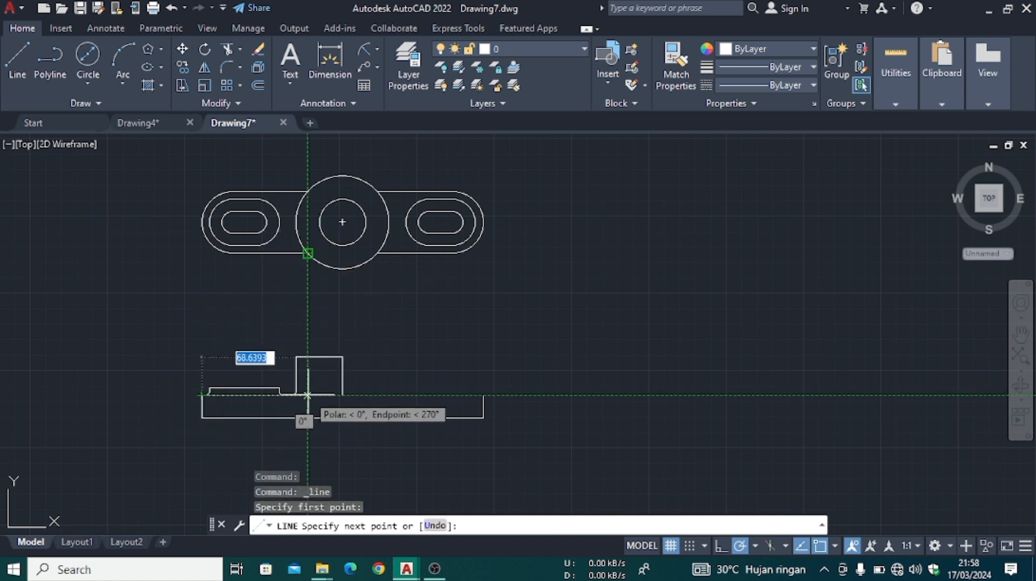
{"action": "left_click", "coordinate": [308, 395]}
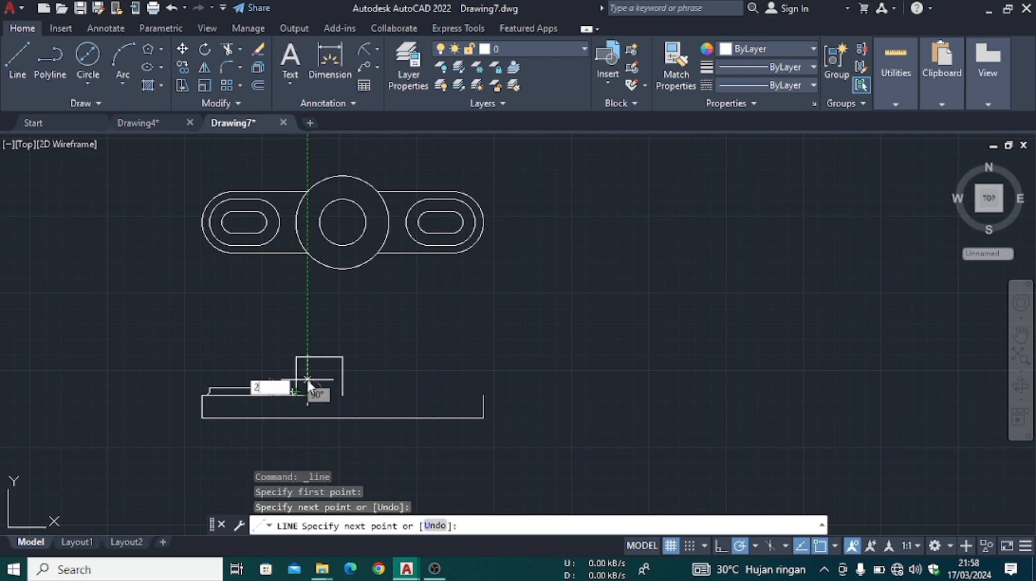
{"action": "type", "text": "2.5"}
{"action": "key", "text": "Return"}
{"action": "key", "text": "Escape"}
- Fillet the short 2.5 upright inside the hub into the base's top edge
{"action": "scroll", "coordinate": [291, 374], "scroll_direction": "up", "scroll_amount": 6}
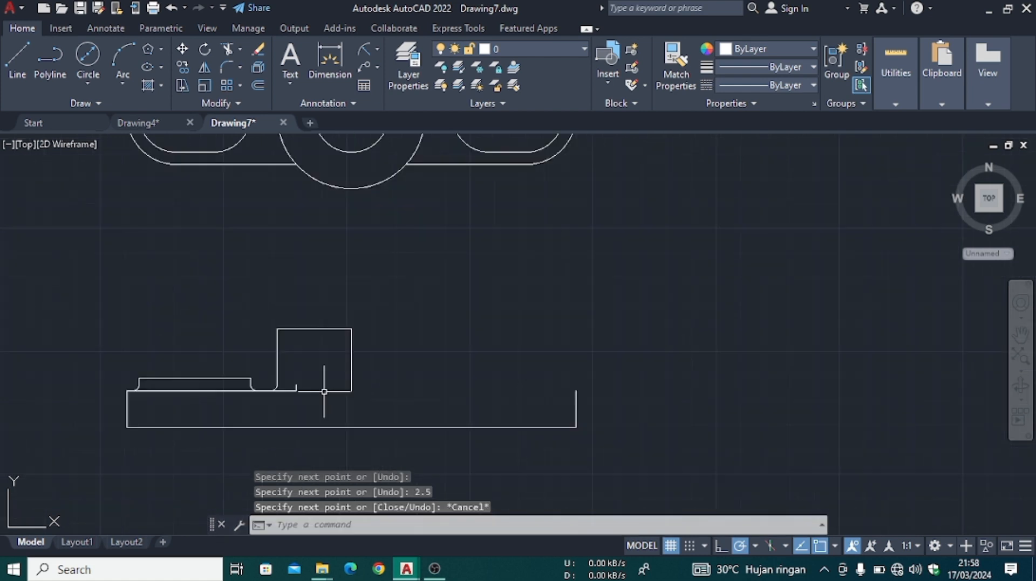
{"action": "middle_click_drag", "start_coordinate": [291, 373], "coordinate": [334, 328]}
{"action": "left_click", "coordinate": [227, 67]}
{"action": "left_click", "coordinate": [276, 319]}
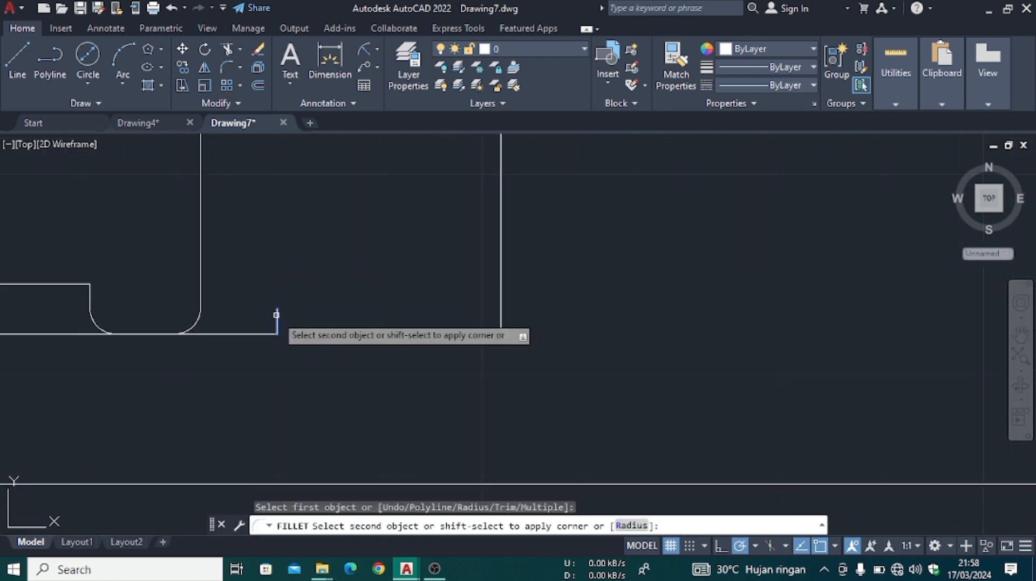
{"action": "left_click", "coordinate": [259, 334]}
- Stretch the upper end of the new fillet arc inside the hub about 1.1 to the right
{"action": "scroll", "coordinate": [276, 319], "scroll_direction": "up", "scroll_amount": 4}
{"action": "left_click", "coordinate": [276, 302]}
{"action": "left_click", "coordinate": [277, 291]}
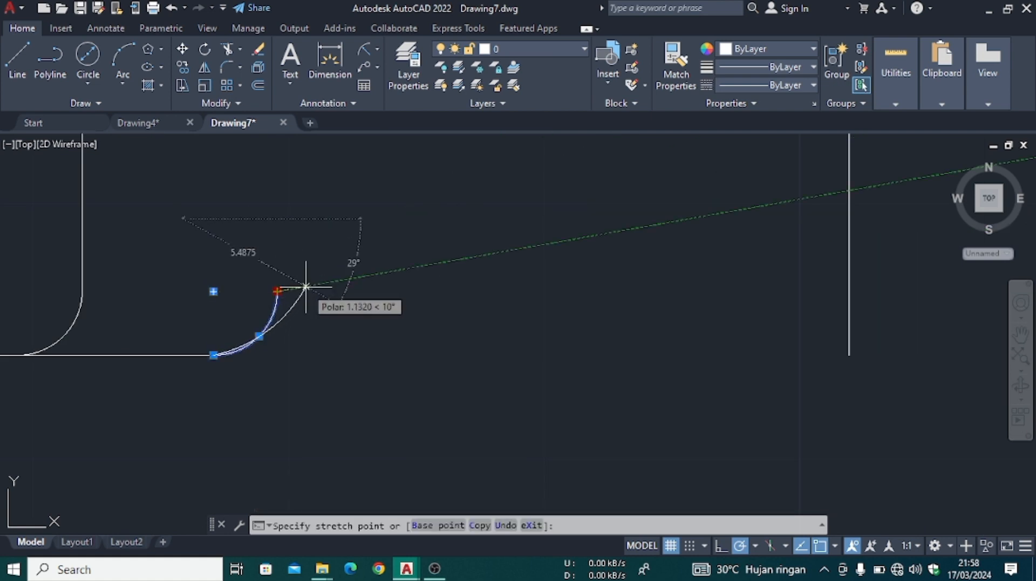
{"action": "left_click", "coordinate": [308, 287]}
{"action": "key", "text": "Escape"}
- Draw a vertical line about 18.75 long inside the front view's left boss, below the left slot's left end, down to the base's bottom edge
{"action": "scroll", "coordinate": [306, 263], "scroll_direction": "down", "scroll_amount": 6}
{"action": "middle_click_drag", "start_coordinate": [320, 236], "coordinate": [462, 308]}
{"action": "scroll", "coordinate": [460, 303], "scroll_direction": "down", "scroll_amount": 2}
{"action": "left_click", "coordinate": [18, 56]}
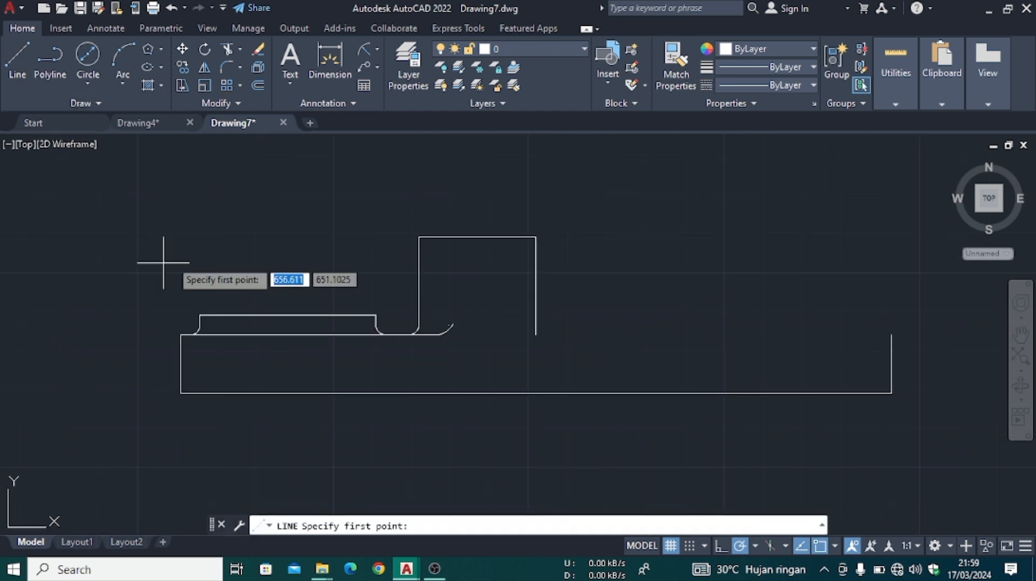
{"action": "scroll", "coordinate": [238, 231], "scroll_direction": "down", "scroll_amount": 4}
{"action": "mouse_move", "coordinate": [238, 231]}
{"action": "middle_mouse_down"}
{"action": "mouse_move", "coordinate": [258, 268]}
{"action": "mouse_move", "coordinate": [251, 295]}
{"action": "middle_mouse_up"}
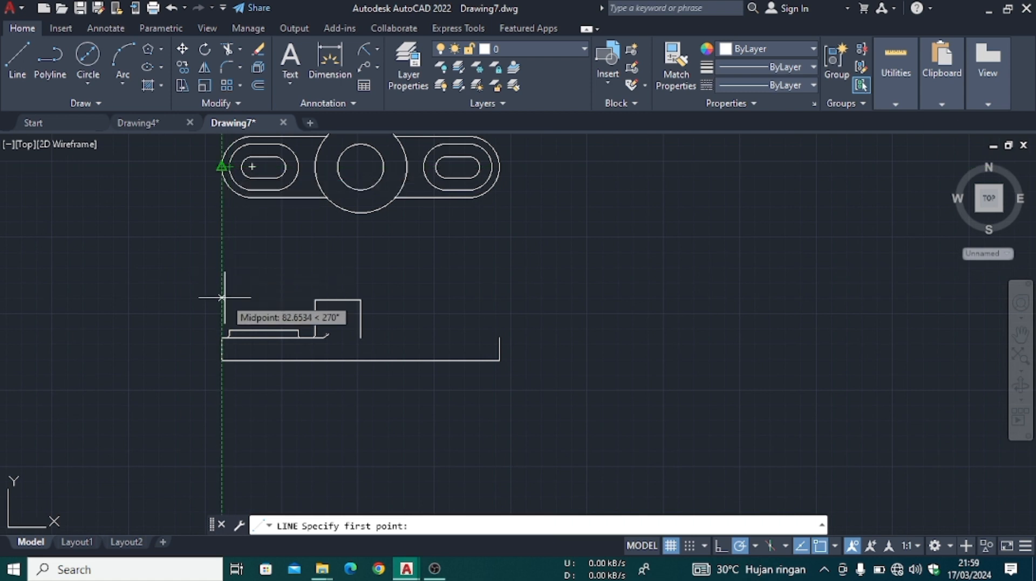
{"action": "left_click", "coordinate": [241, 333]}
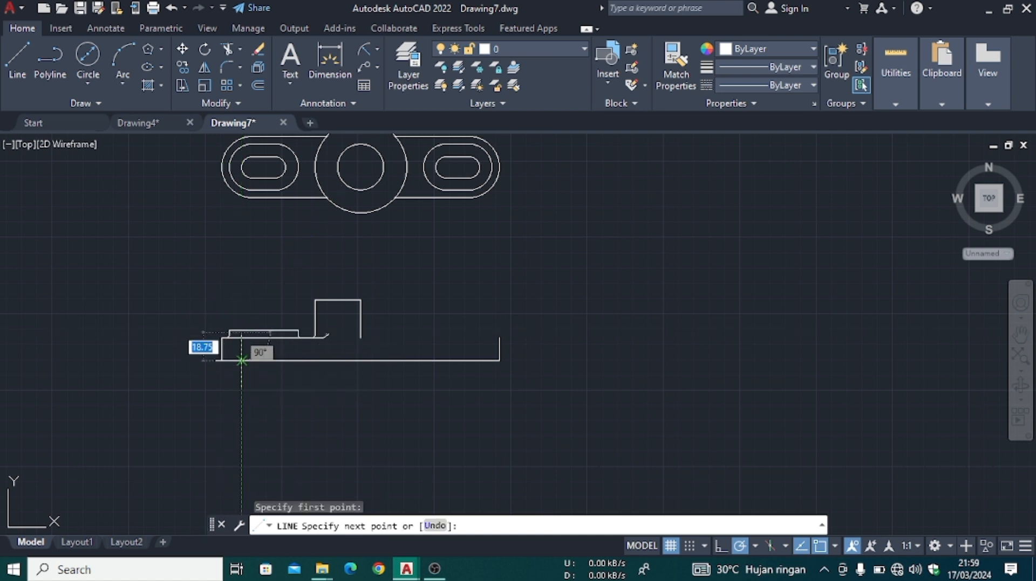
{"action": "left_click", "coordinate": [241, 361]}
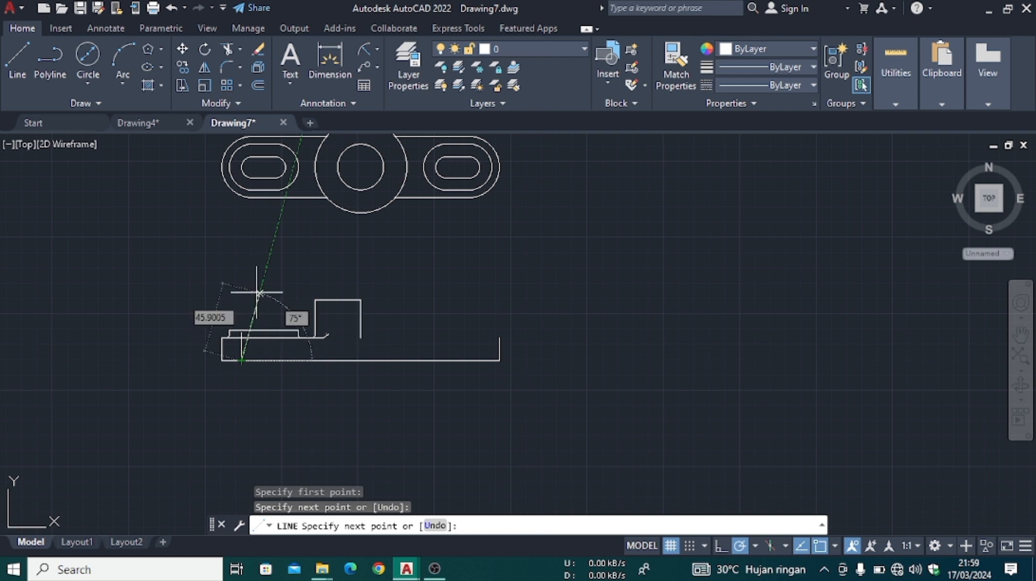
{"action": "key", "text": "Escape"}
- Draw a vertical line from the left boss's top edge to the base's bottom edge, aligned with the left slot's right end
{"action": "left_click", "coordinate": [20, 47]}
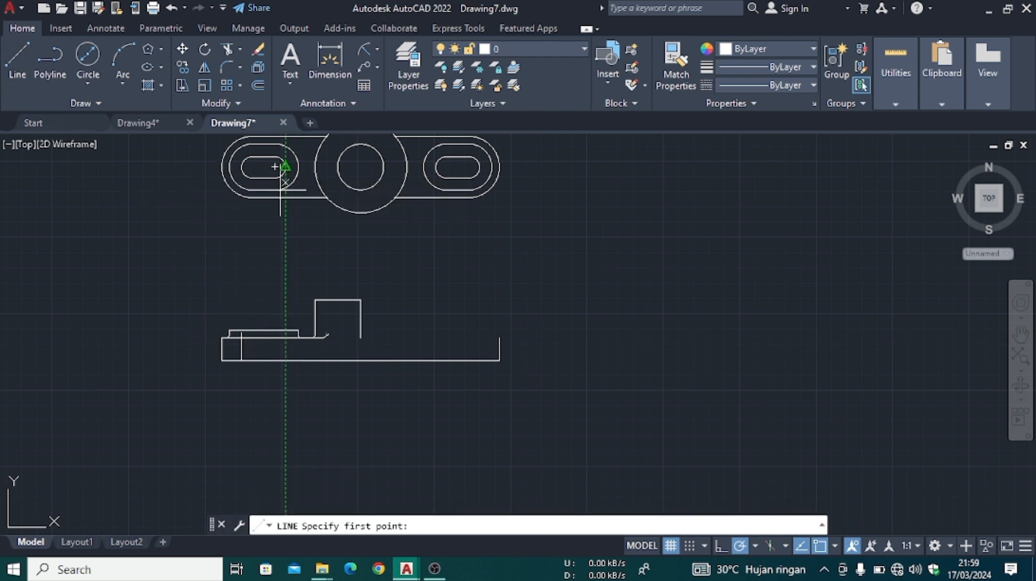
{"action": "left_click", "coordinate": [286, 330]}
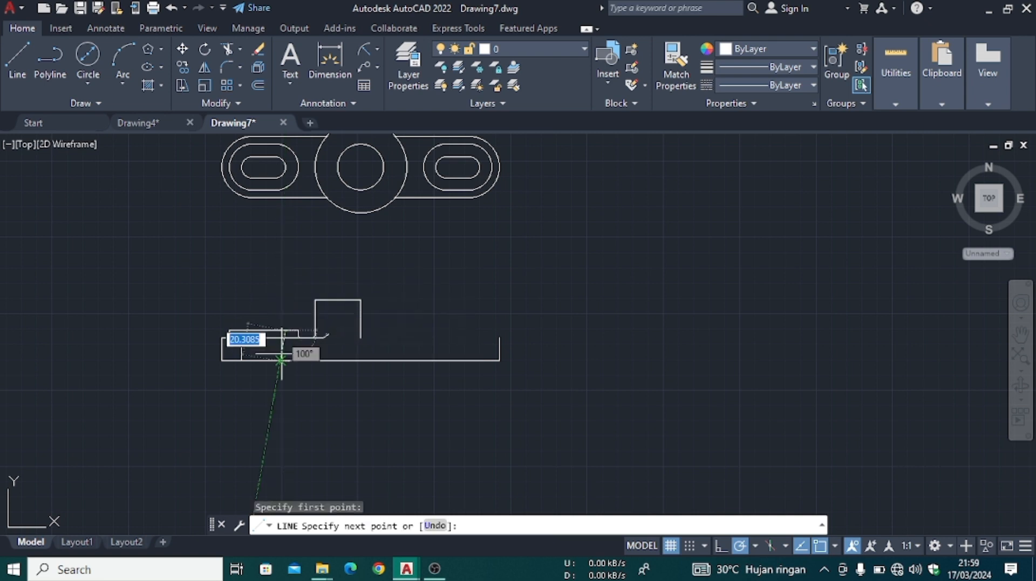
{"action": "left_click", "coordinate": [289, 361]}
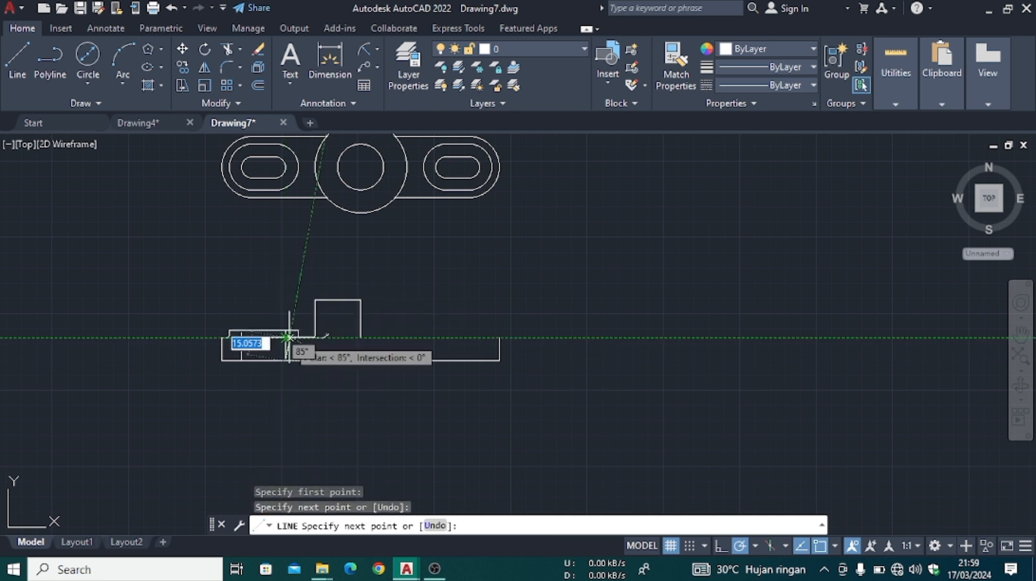
{"action": "key", "text": "Escape"}
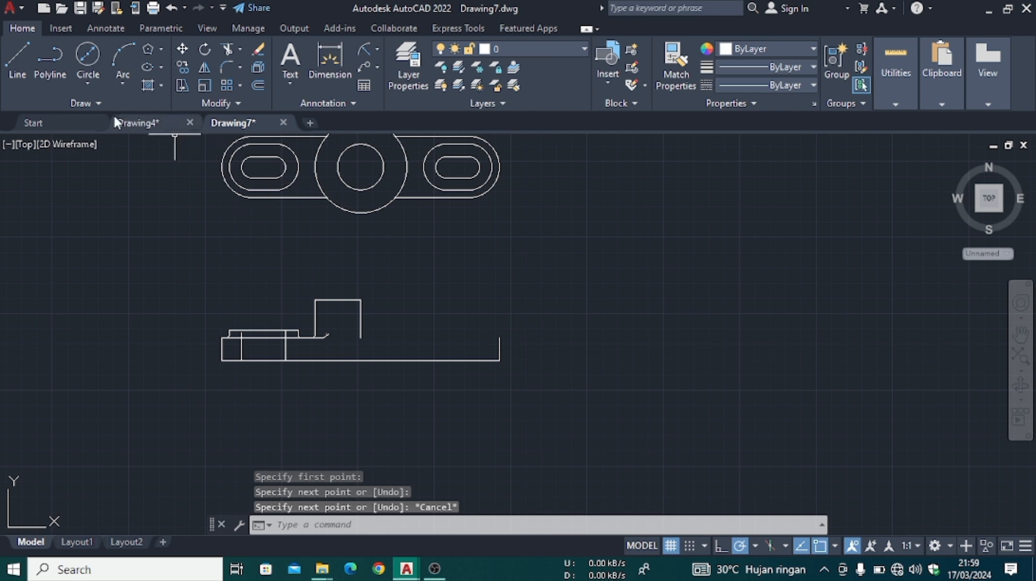
- Draw a vertical centre line about 48 long through the left boss's midpoint, extending above the boss and below the base
{"action": "left_click", "coordinate": [20, 57]}
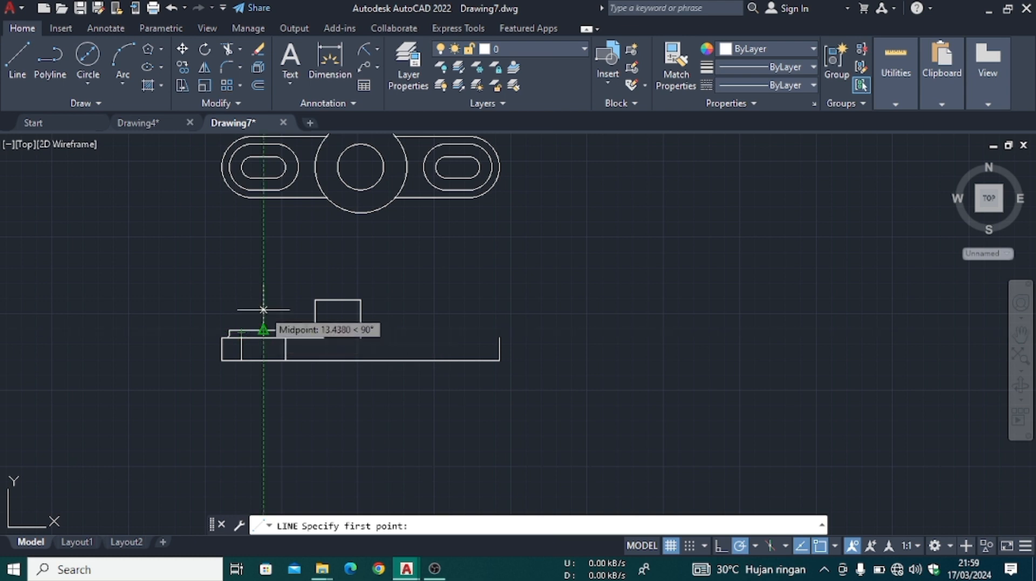
{"action": "left_click", "coordinate": [263, 310]}
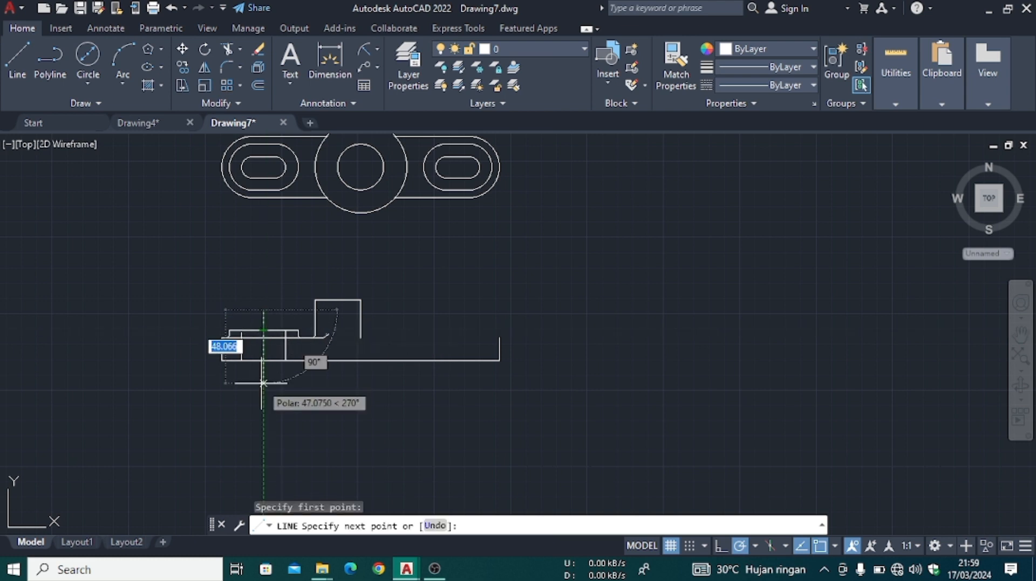
{"action": "left_click", "coordinate": [263, 384]}
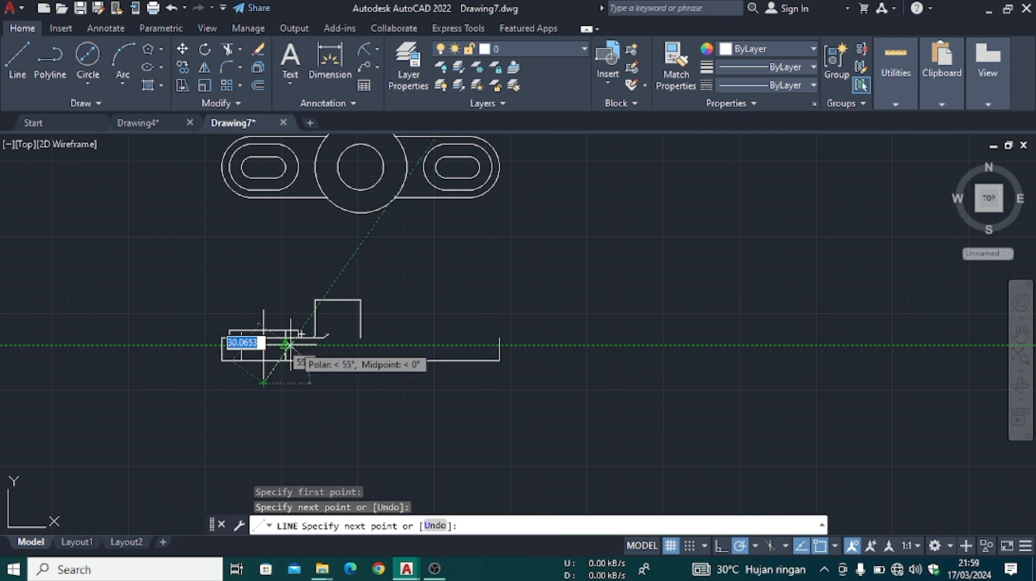
{"action": "key", "text": "Escape"}
- Trim the stray remnant beside the stretched fillet arc inside the hub
{"action": "scroll", "coordinate": [276, 293], "scroll_direction": "up", "scroll_amount": 8}
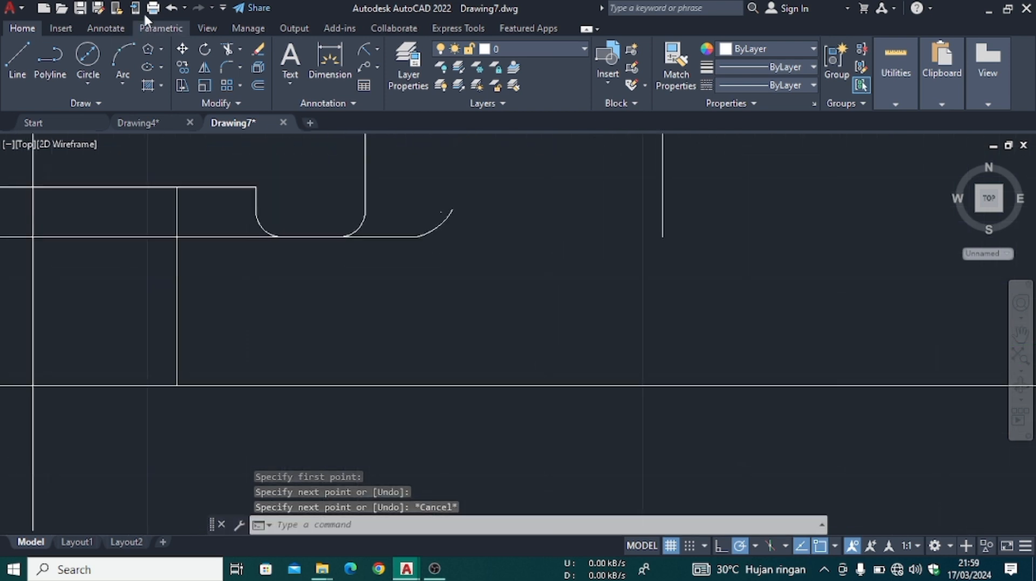
{"action": "left_click", "coordinate": [227, 52]}
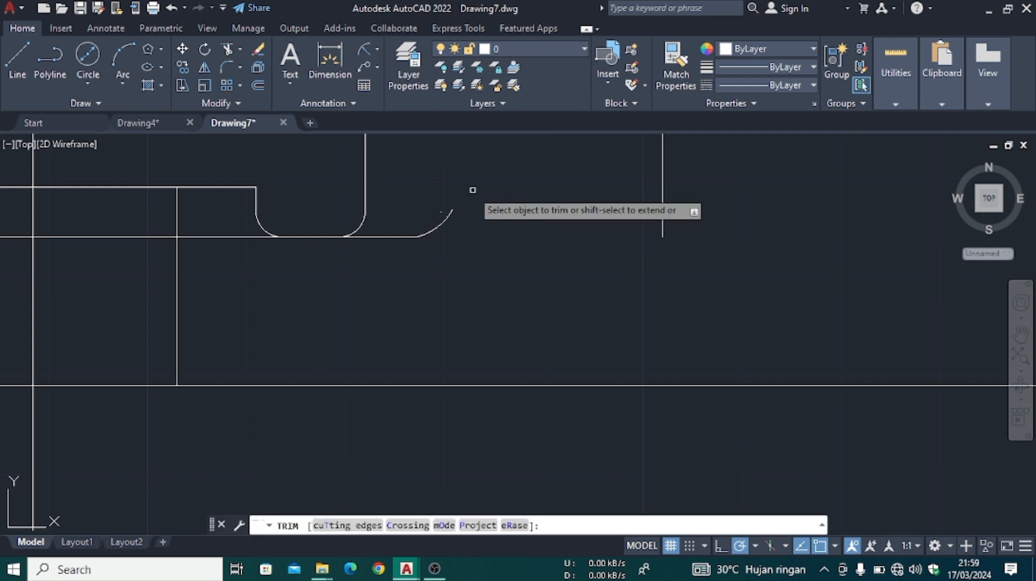
{"action": "left_click", "coordinate": [439, 210]}
{"action": "left_click", "coordinate": [443, 212]}
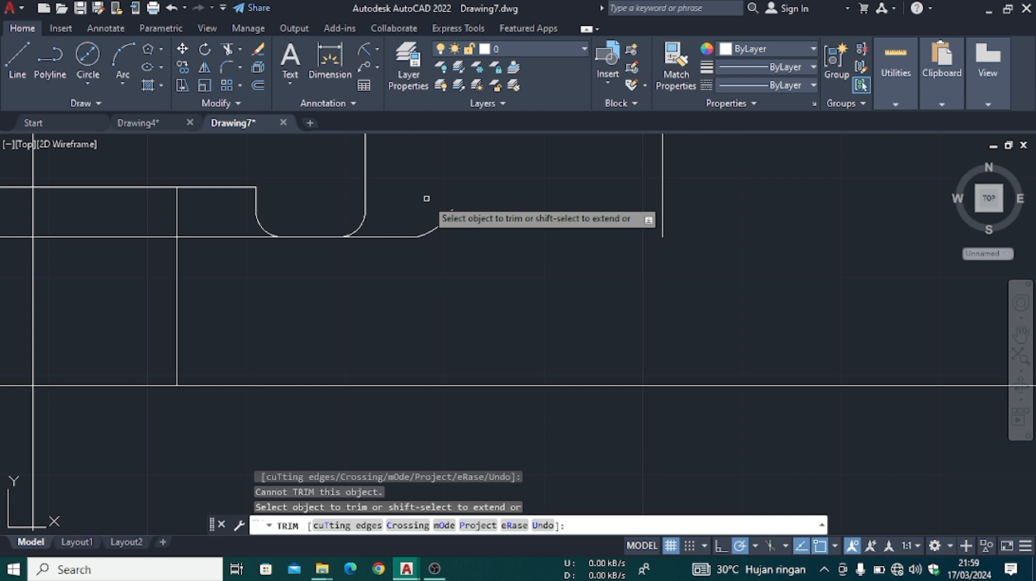
{"action": "key", "text": "Escape"}
{"action": "scroll", "coordinate": [441, 212], "scroll_direction": "down", "scroll_amount": 6}
{"action": "mouse_move", "coordinate": [368, 185]}
{"action": "left_mouse_down"}
{"action": "mouse_move", "coordinate": [370, 217]}
{"action": "mouse_move", "coordinate": [367, 171]}
{"action": "mouse_move", "coordinate": [372, 208]}
{"action": "left_mouse_up"}
{"action": "key", "text": "Escape"}
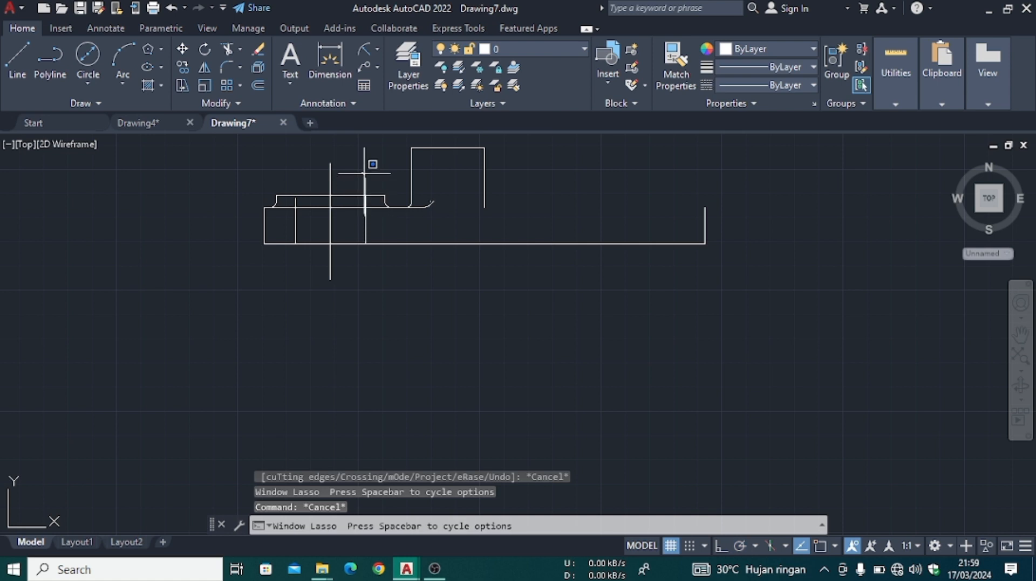
{"action": "key", "text": "Escape"}
{"action": "middle_click_drag", "start_coordinate": [363, 171], "coordinate": [359, 234]}
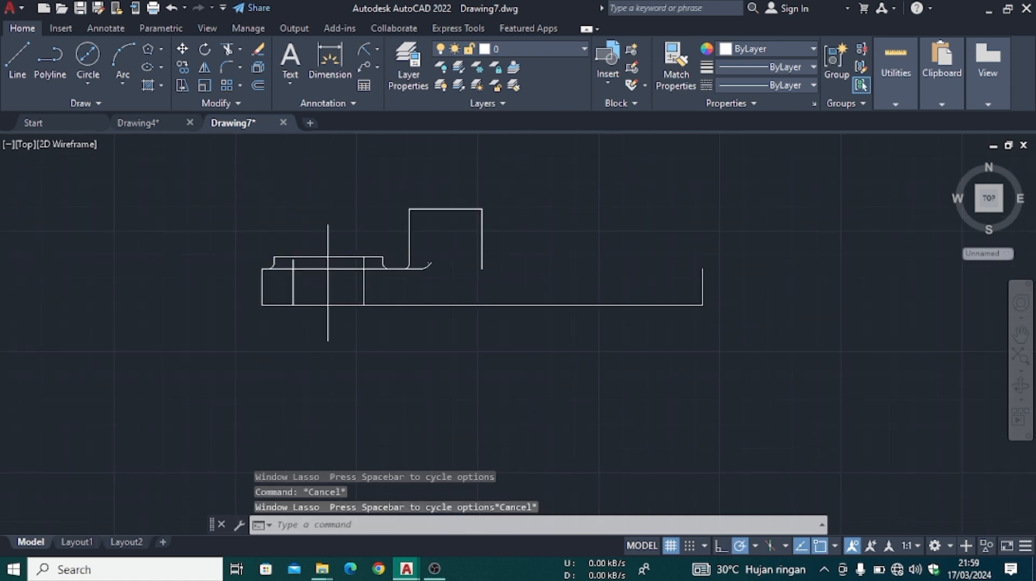
- Give the left boss's two slot-edge lines the dashed ACAD_ISO02W100 linetype with a linetype scale of 0.2
{"action": "scroll", "coordinate": [352, 231], "scroll_direction": "up", "scroll_amount": 4}
{"action": "scroll", "coordinate": [347, 231], "scroll_direction": "down", "scroll_amount": 2}
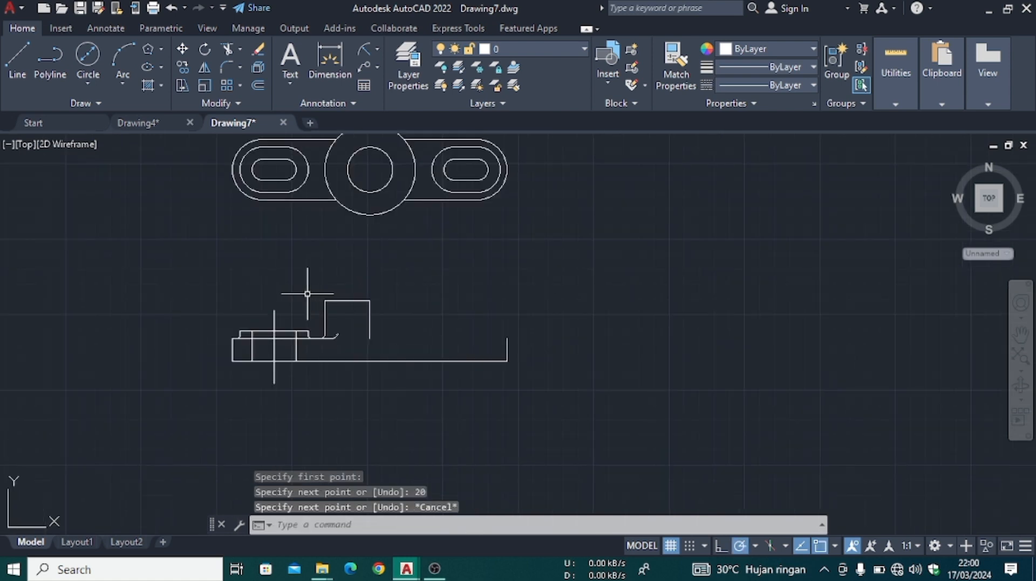
{"action": "scroll", "coordinate": [297, 301], "scroll_direction": "up", "scroll_amount": 5}
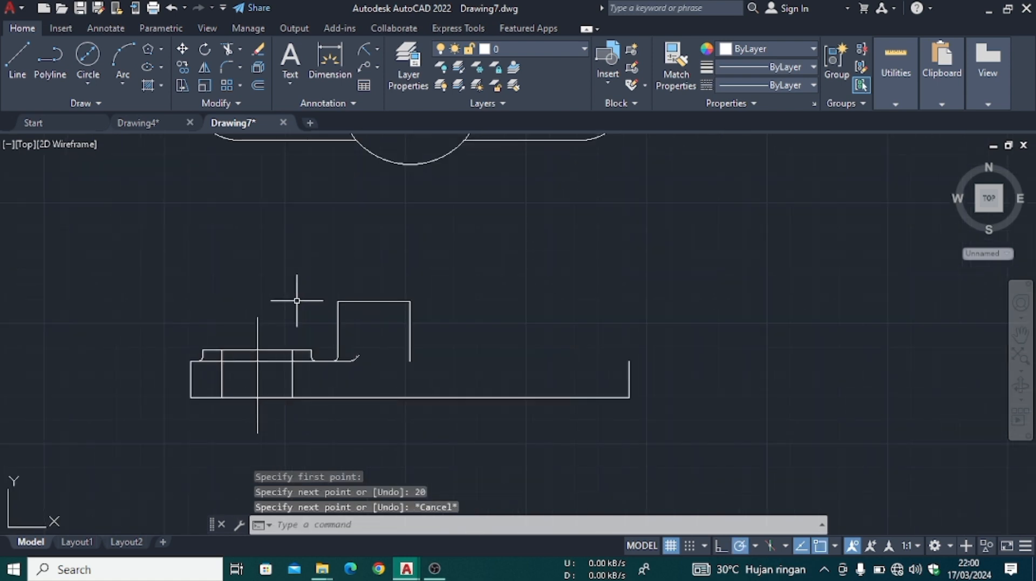
{"action": "left_click", "coordinate": [222, 378]}
{"action": "left_click", "coordinate": [292, 381]}
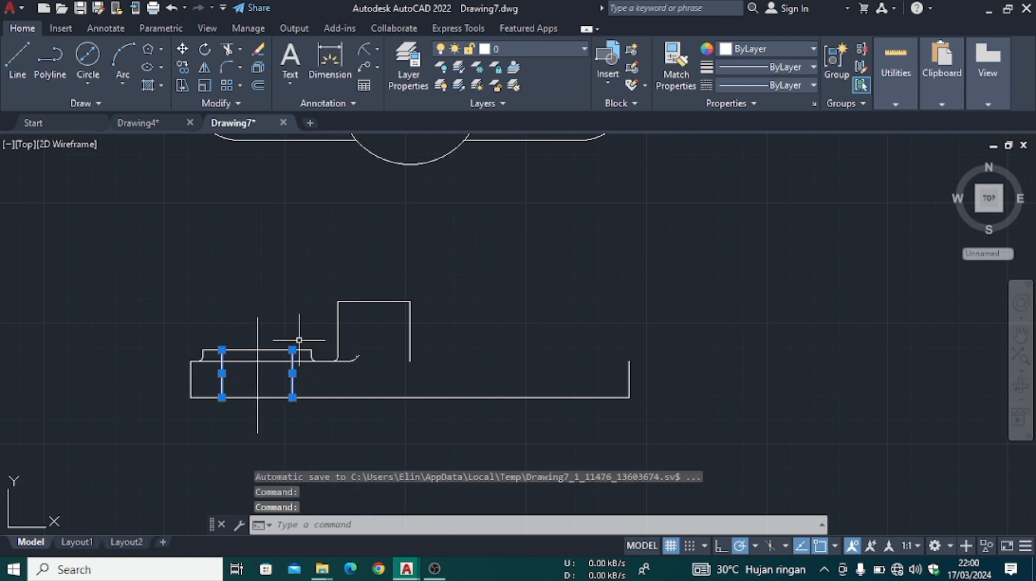
{"action": "right_click", "coordinate": [279, 270]}
{"action": "left_click", "coordinate": [311, 529]}
{"action": "left_click", "coordinate": [337, 114]}
{"action": "left_click", "coordinate": [264, 156]}
{"action": "left_click", "coordinate": [248, 130]}
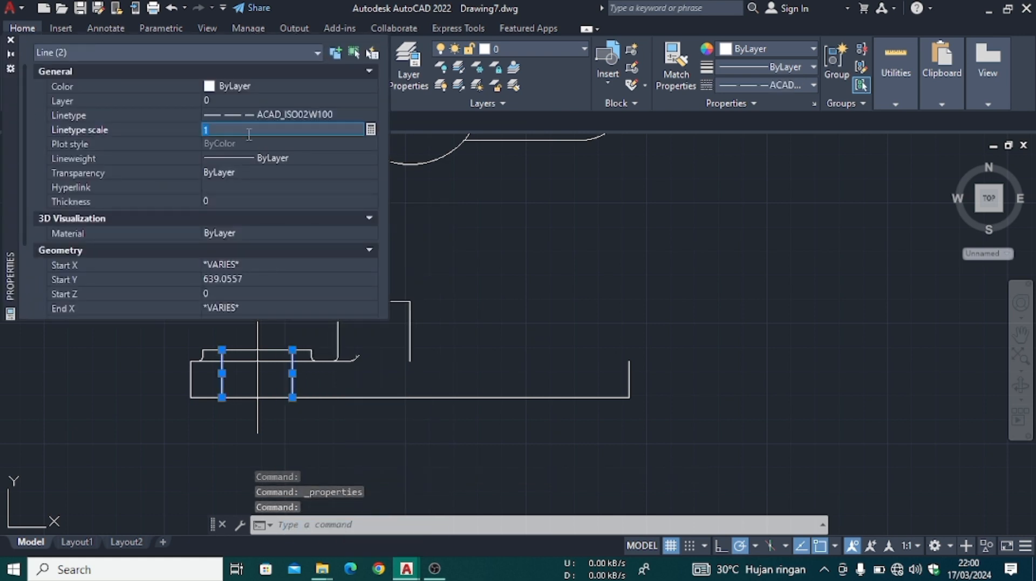
{"action": "type", "text": "0.2"}
{"action": "key", "text": "Return"}
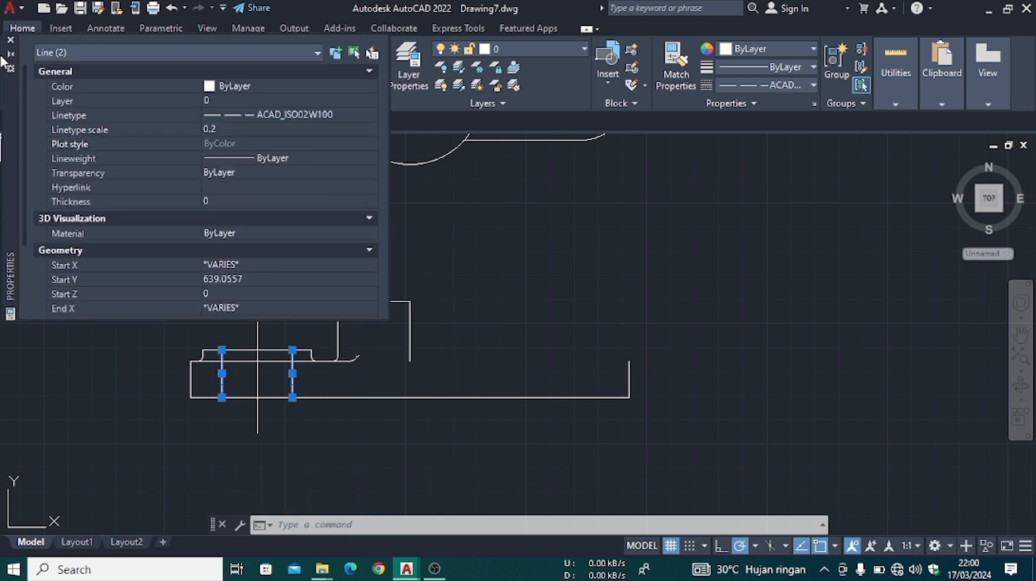
{"action": "left_click", "coordinate": [10, 40]}
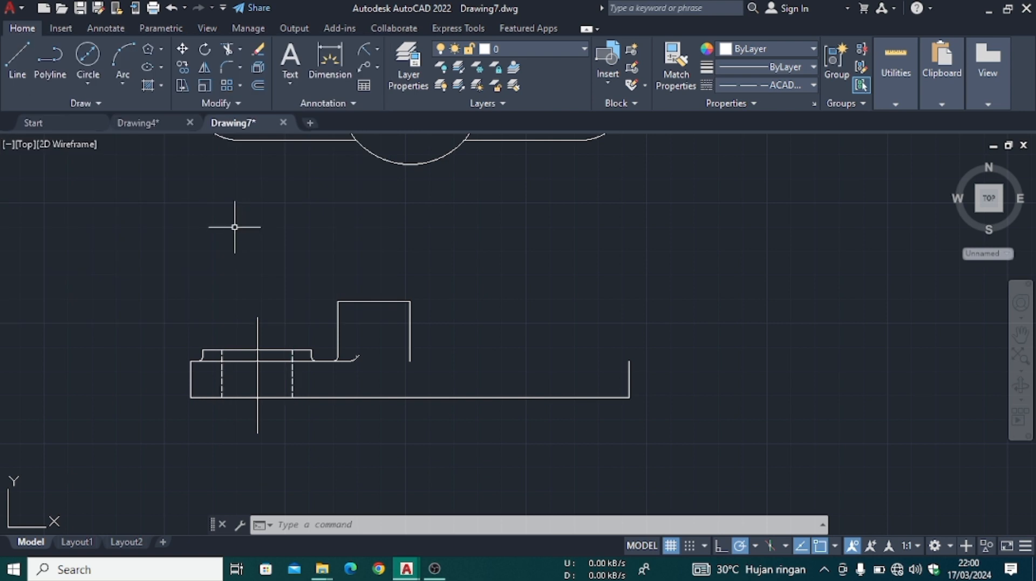
- Give the left boss's vertical centre line the CENTER linetype with a linetype scale of 0.5
{"action": "right_click", "coordinate": [257, 324]}
{"action": "left_click", "coordinate": [334, 529]}
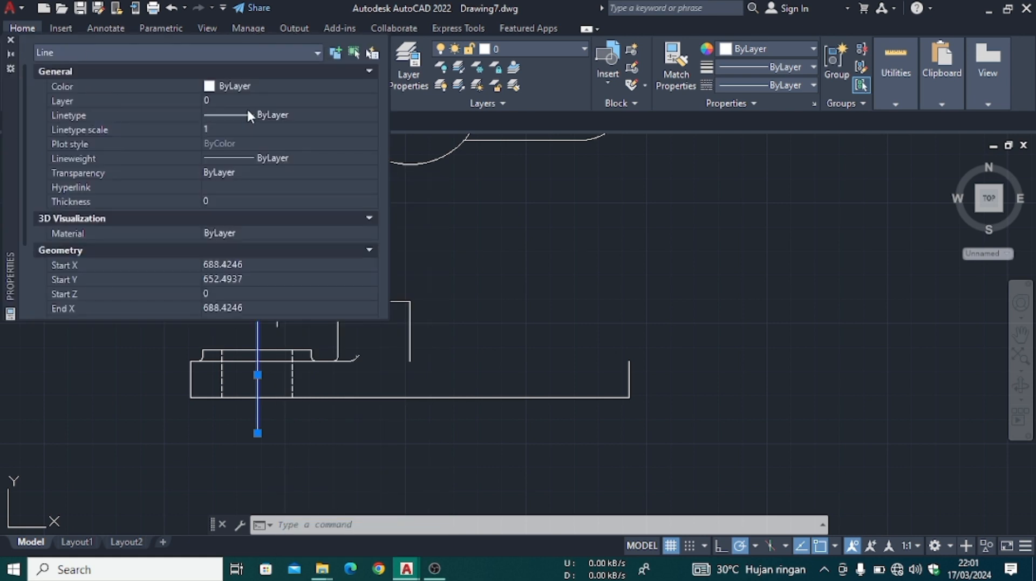
{"action": "left_click", "coordinate": [371, 116]}
{"action": "left_click", "coordinate": [302, 165]}
{"action": "left_click", "coordinate": [256, 128]}
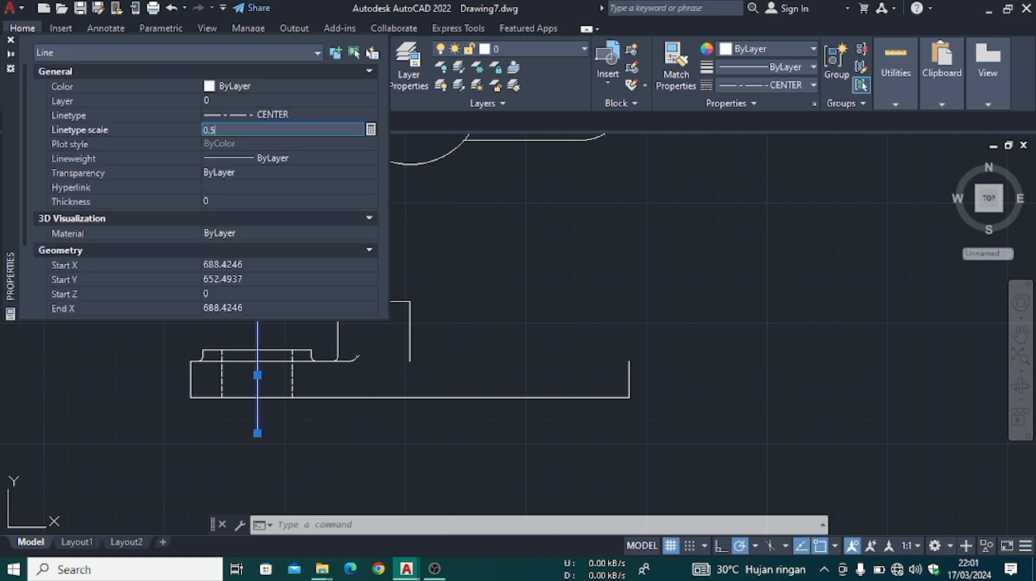
{"action": "key", "text": "Return"}
{"action": "left_click", "coordinate": [10, 42]}
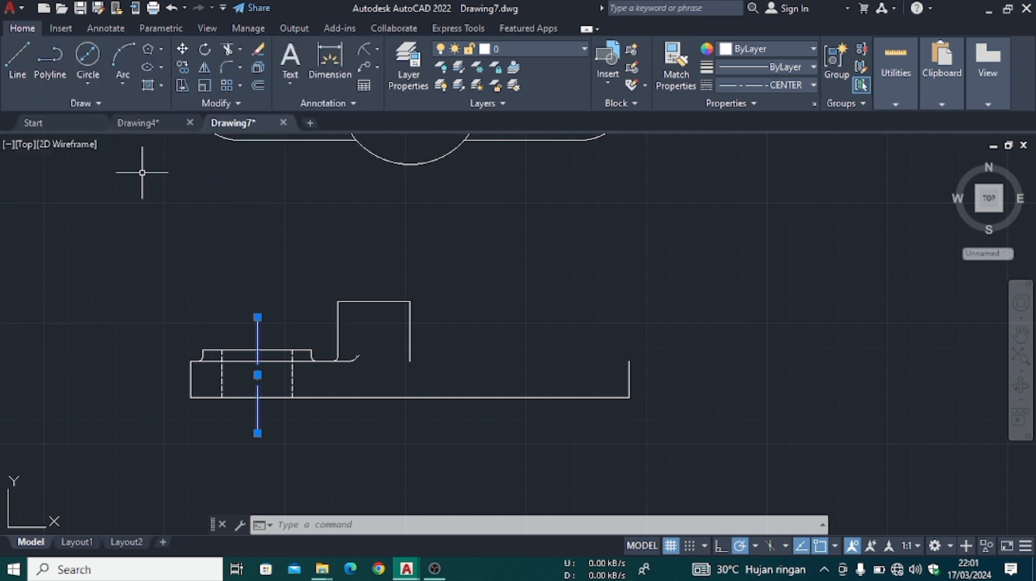
{"action": "key", "text": "Escape"}
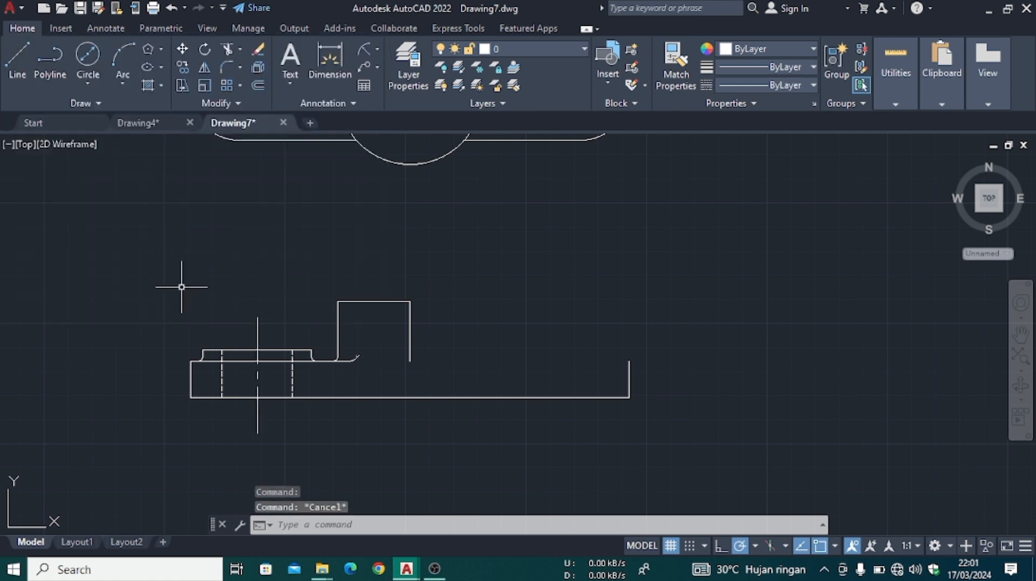
- Mirror the front view's left half, without its centre line, about the hub's vertical middle line, keeping the source objects
{"action": "left_click", "coordinate": [173, 280]}
{"action": "left_click", "coordinate": [430, 420]}
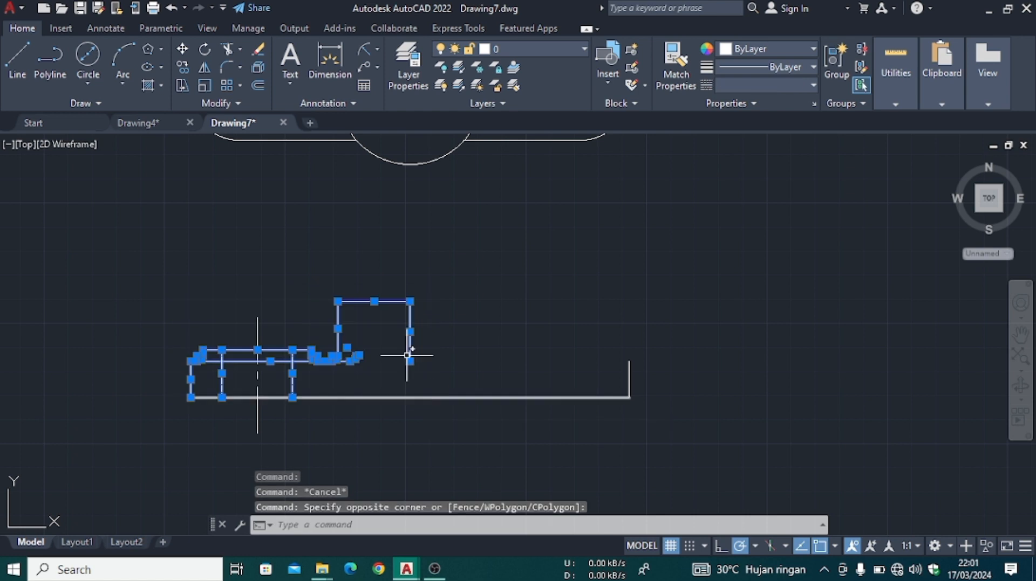
{"action": "left_click", "coordinate": [204, 69]}
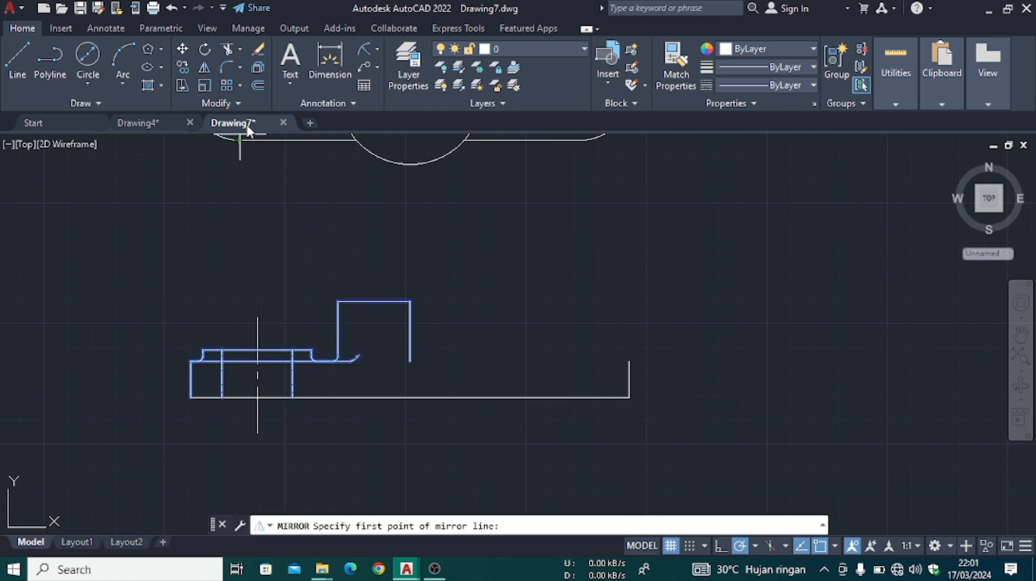
{"action": "left_click", "coordinate": [410, 361]}
{"action": "left_click", "coordinate": [410, 332]}
{"action": "key", "text": "Return"}
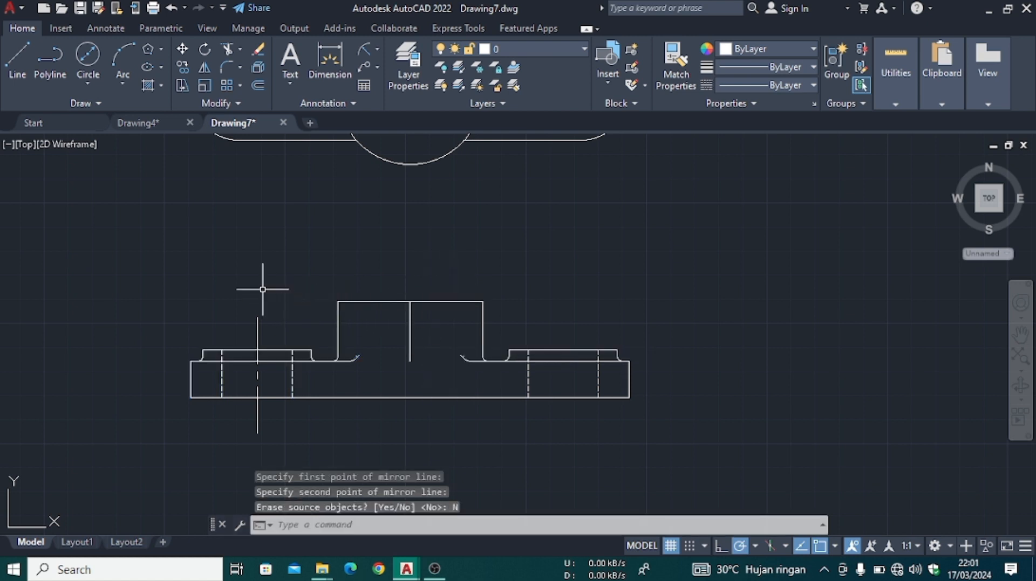
- Draw a vertical centre line about 47 long through the right boss's midpoint, extending above the boss and below the base
{"action": "left_click", "coordinate": [16, 70]}
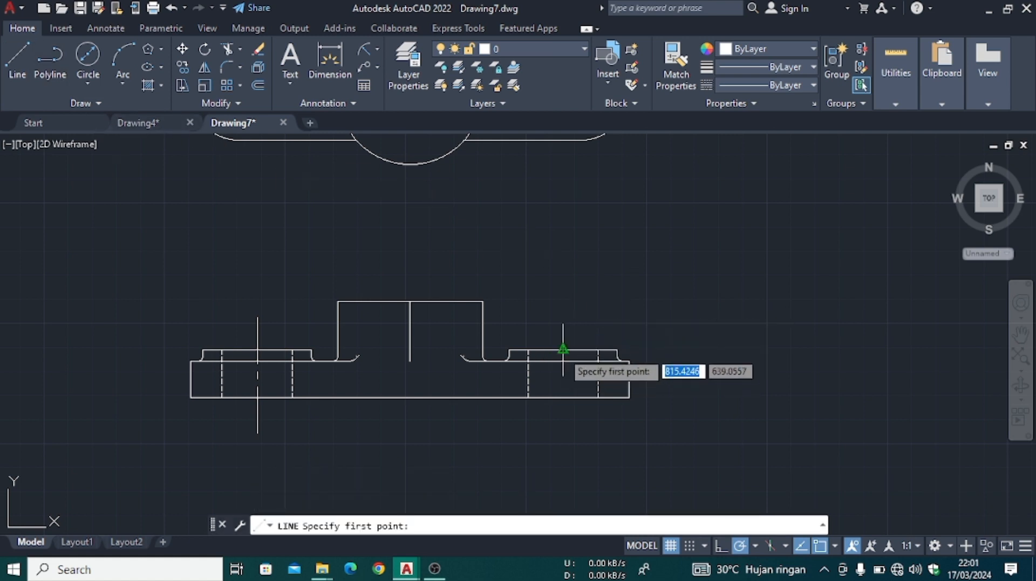
{"action": "left_click", "coordinate": [563, 318]}
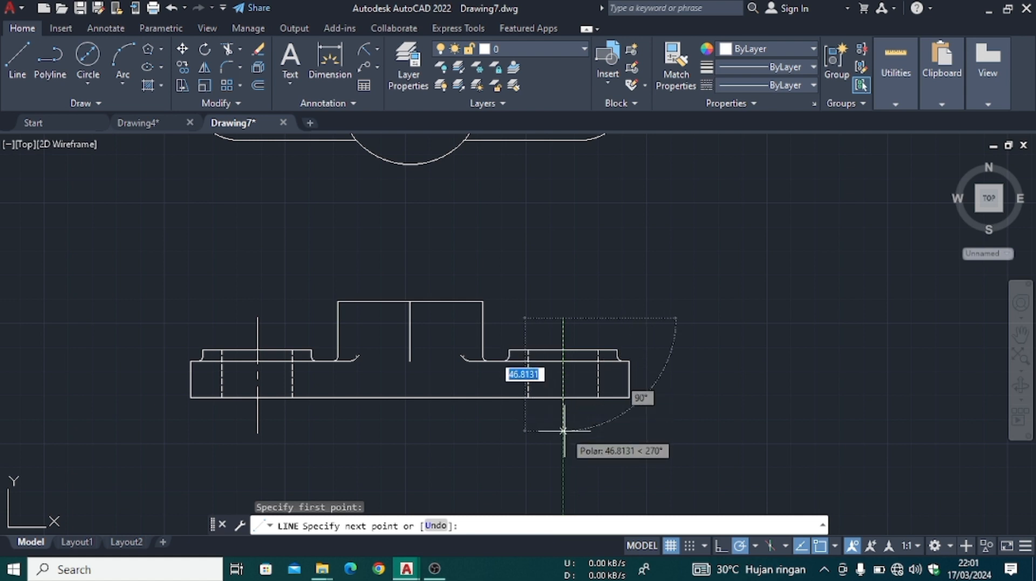
{"action": "left_click", "coordinate": [563, 432]}
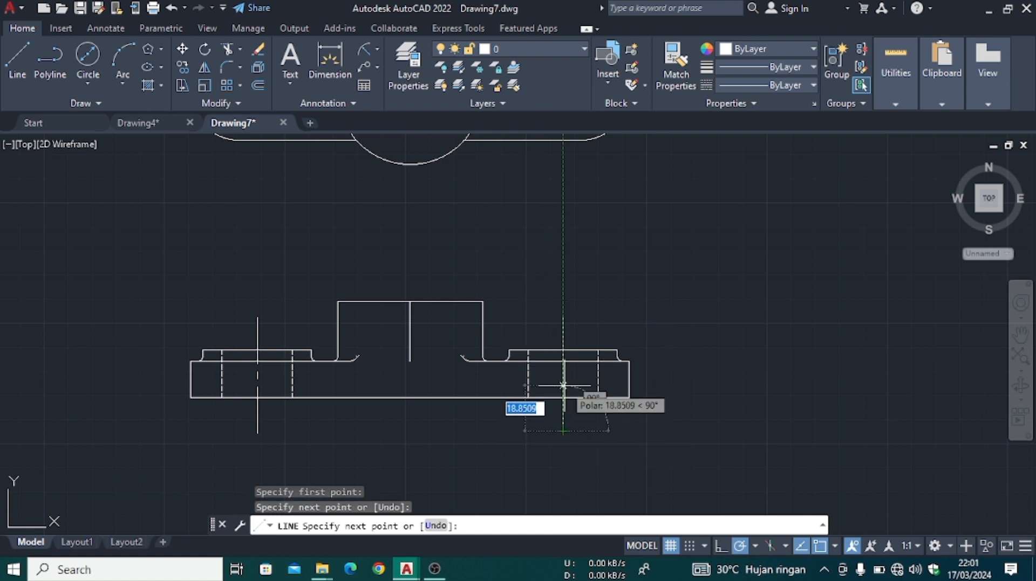
{"action": "key", "text": "Escape"}
- Give the right boss's vertical centre line the CENTER linetype with a linetype scale of 0.5
{"action": "left_click", "coordinate": [564, 381]}
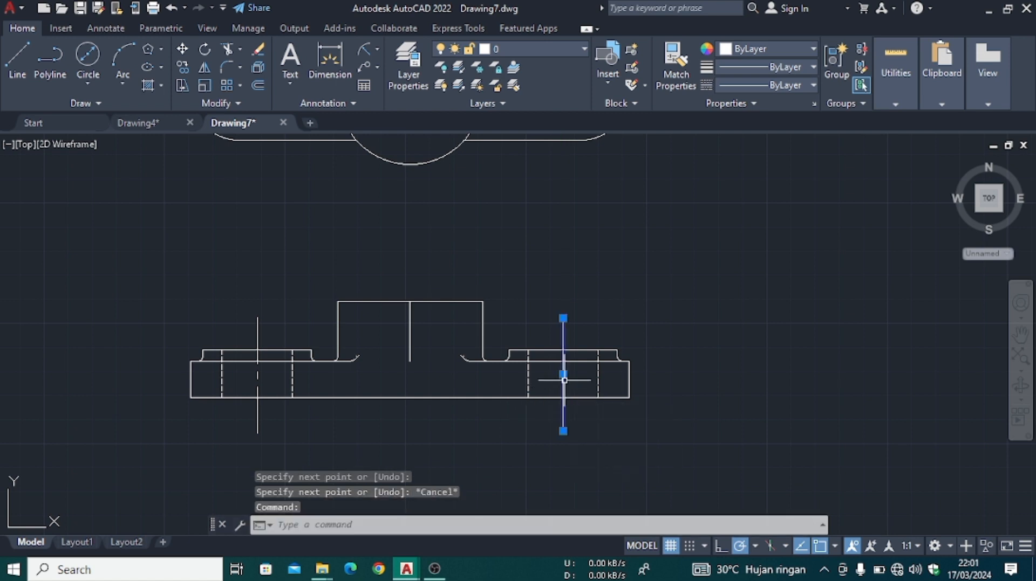
{"action": "right_click", "coordinate": [549, 313]}
{"action": "left_click", "coordinate": [588, 529]}
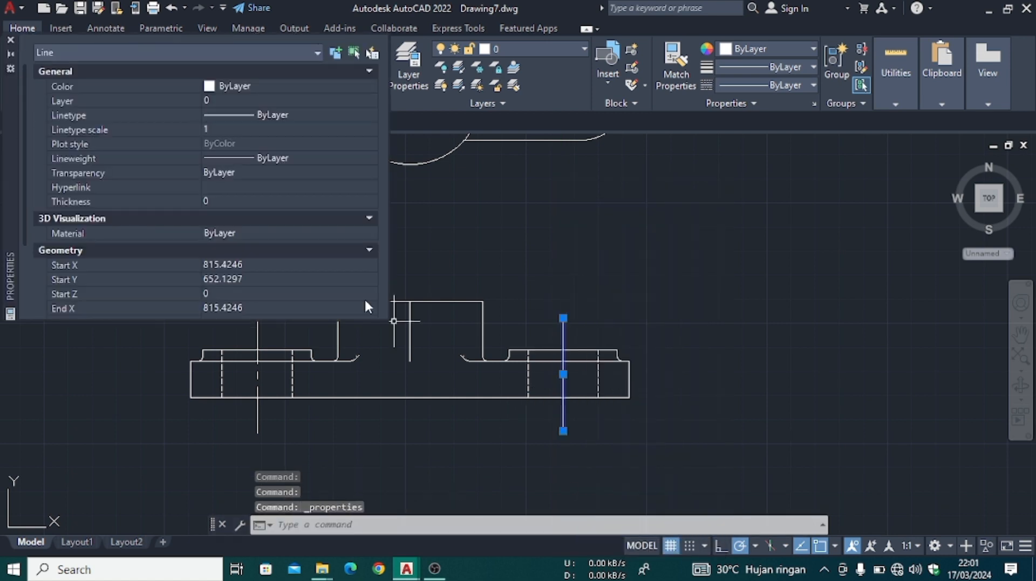
{"action": "left_click", "coordinate": [348, 115]}
{"action": "left_click", "coordinate": [340, 155]}
{"action": "left_click", "coordinate": [299, 129]}
{"action": "type", "text": "0."}
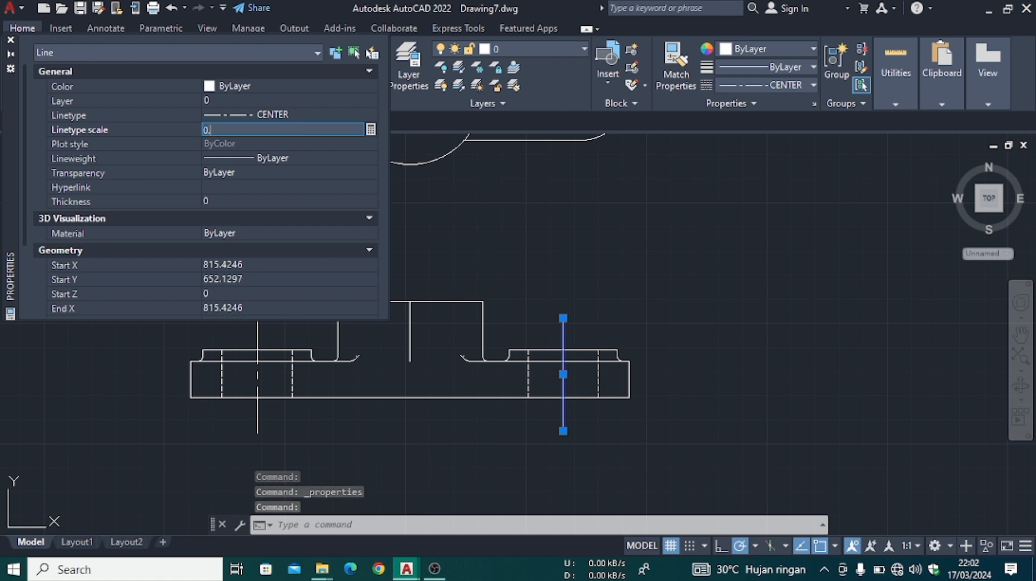
{"action": "type", "text": "5"}
{"action": "key", "text": "Return"}
{"action": "left_click", "coordinate": [11, 41]}
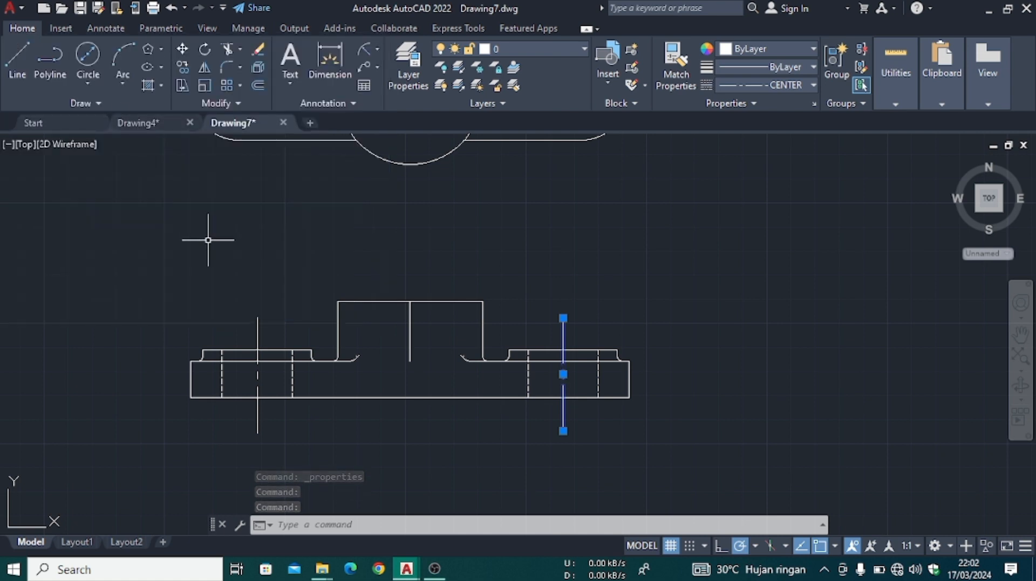
{"action": "key", "text": "Escape"}
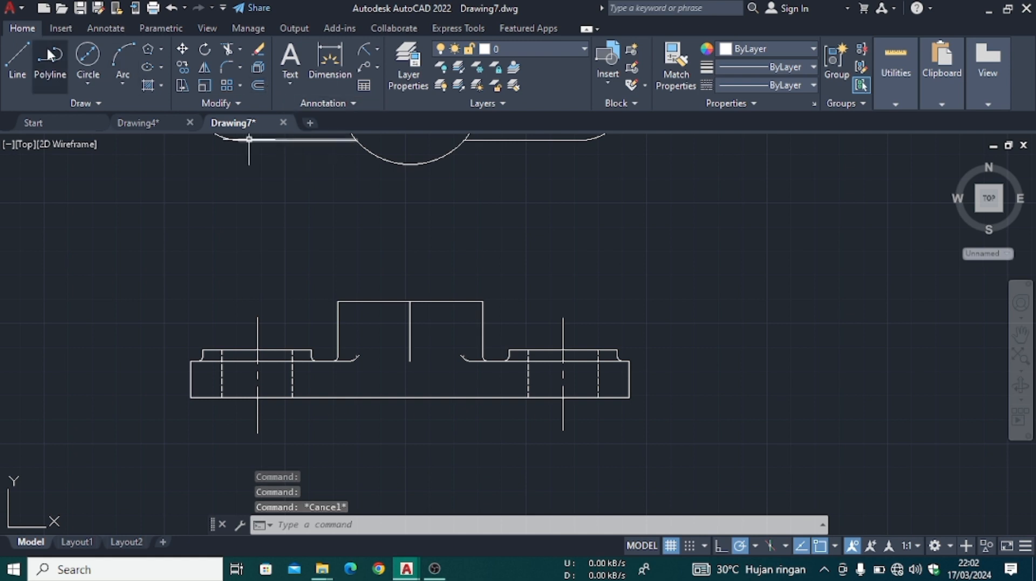
- Trim away the hub's short vertical middle line and draw a longer centre line there, extending above the hub and below the base
{"action": "left_click", "coordinate": [225, 50]}
{"action": "mouse_move", "coordinate": [394, 342]}
{"action": "left_mouse_down"}
{"action": "mouse_move", "coordinate": [428, 324]}
{"action": "mouse_move", "coordinate": [427, 333]}
{"action": "left_mouse_up"}
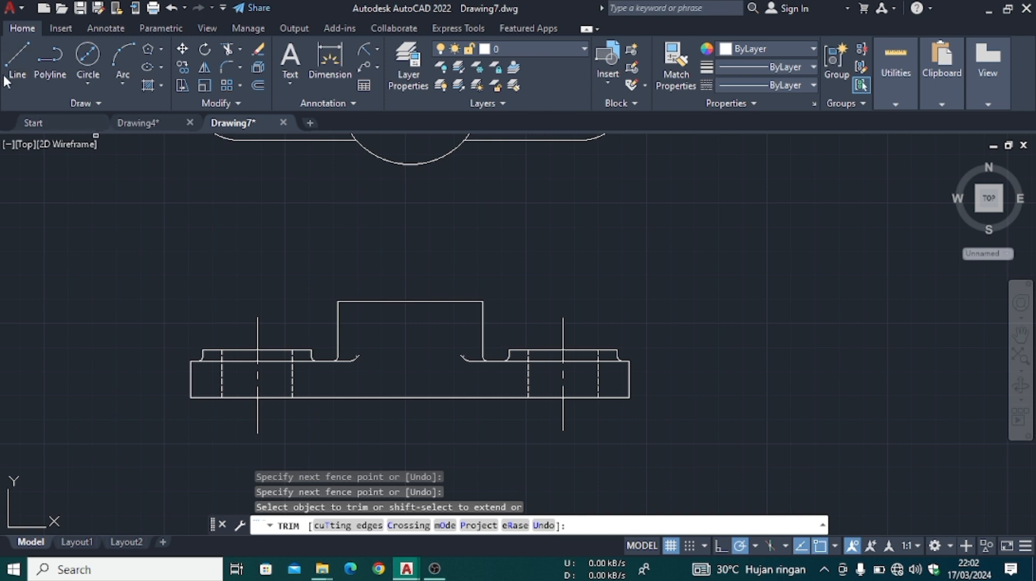
{"action": "left_click", "coordinate": [31, 89]}
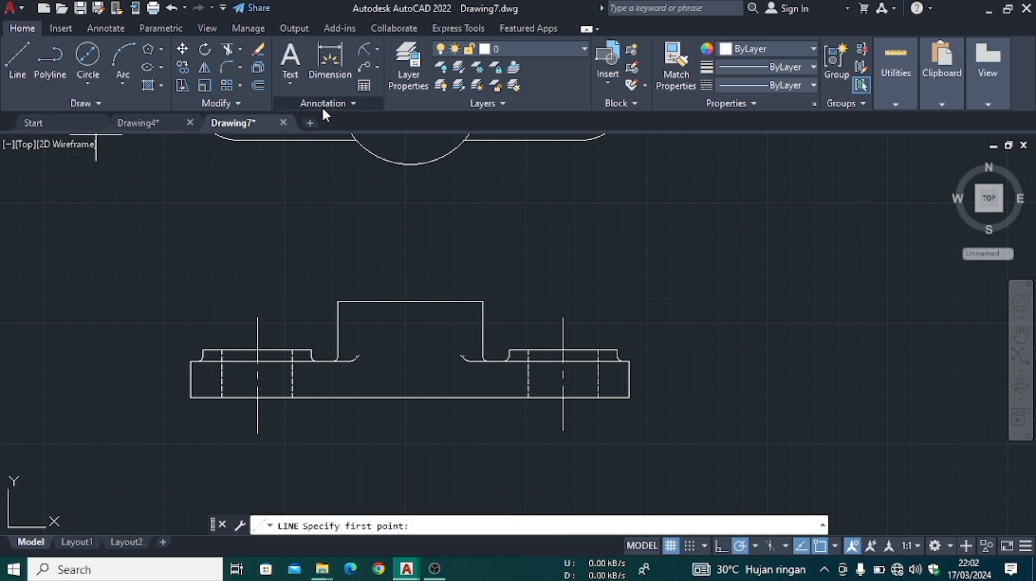
{"action": "left_click", "coordinate": [410, 282]}
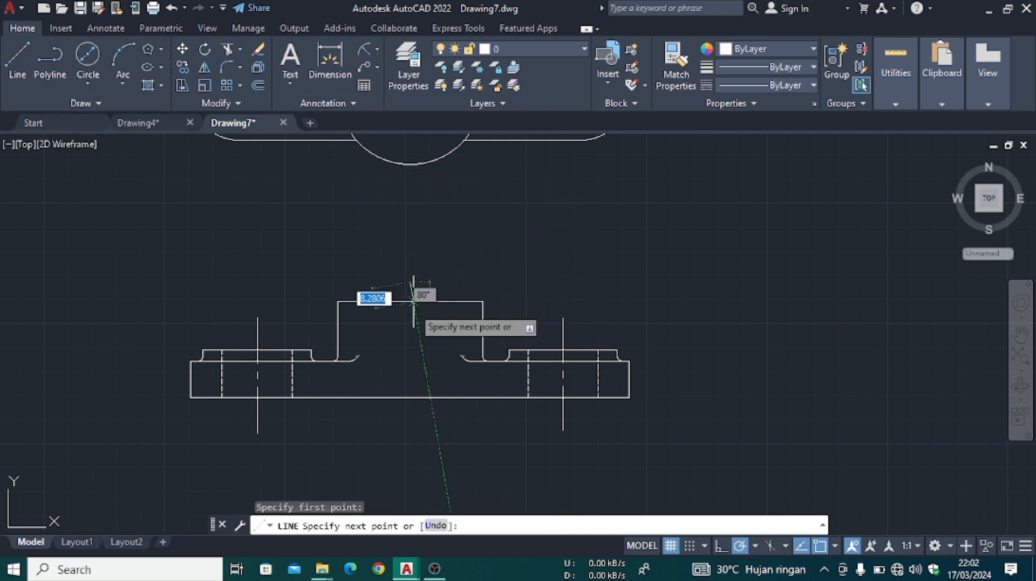
{"action": "left_click", "coordinate": [409, 426]}
{"action": "key", "text": "Escape"}
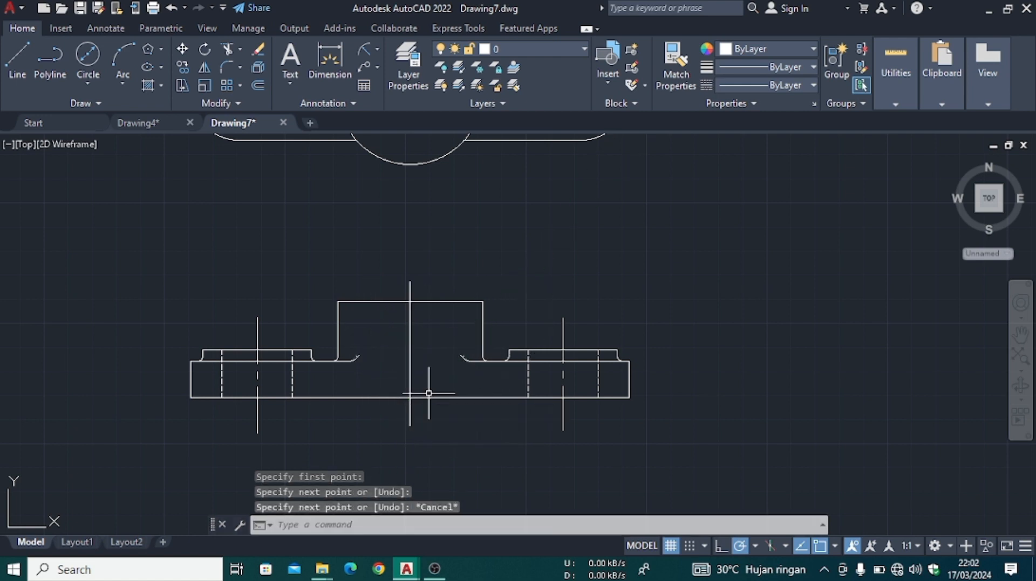
- Give the hub's vertical centre line the CENTER linetype
{"action": "left_click", "coordinate": [412, 348]}
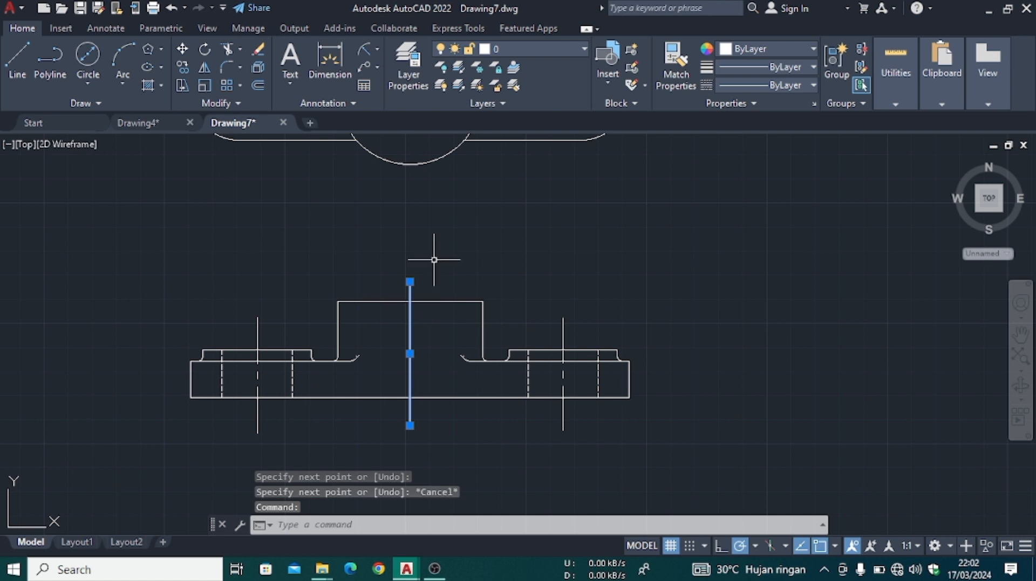
{"action": "right_click", "coordinate": [431, 171]}
{"action": "left_click", "coordinate": [462, 529]}
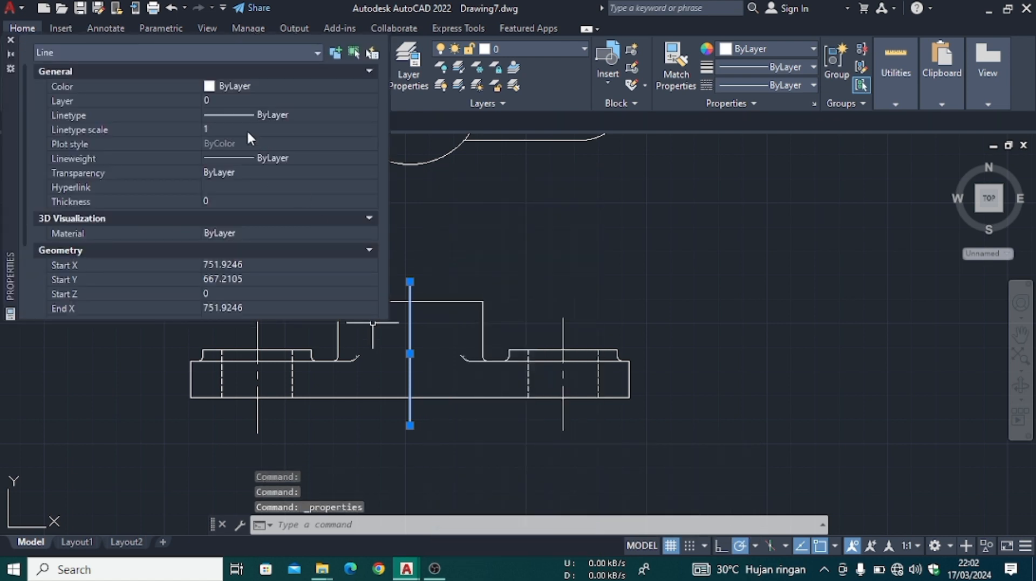
{"action": "left_click", "coordinate": [269, 115]}
{"action": "left_click", "coordinate": [370, 115]}
{"action": "left_click", "coordinate": [328, 165]}
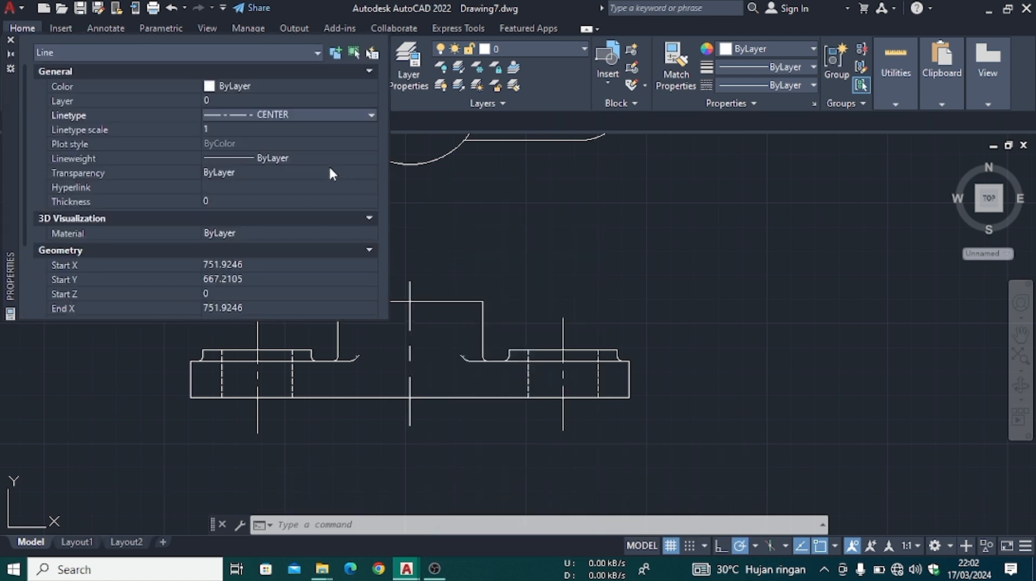
{"action": "left_click", "coordinate": [10, 40]}
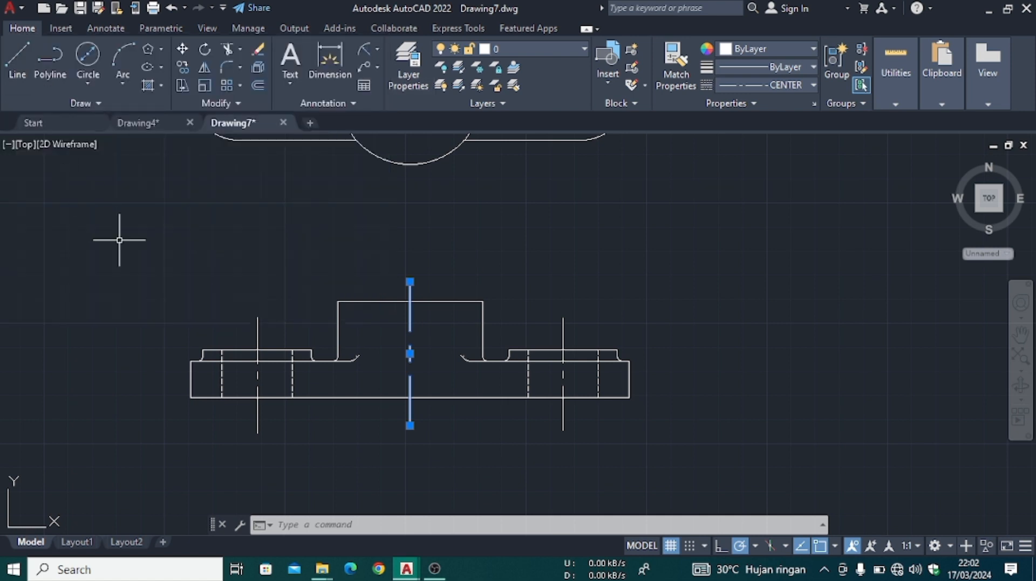
{"action": "scroll", "coordinate": [186, 261], "scroll_direction": "up", "scroll_amount": 2}
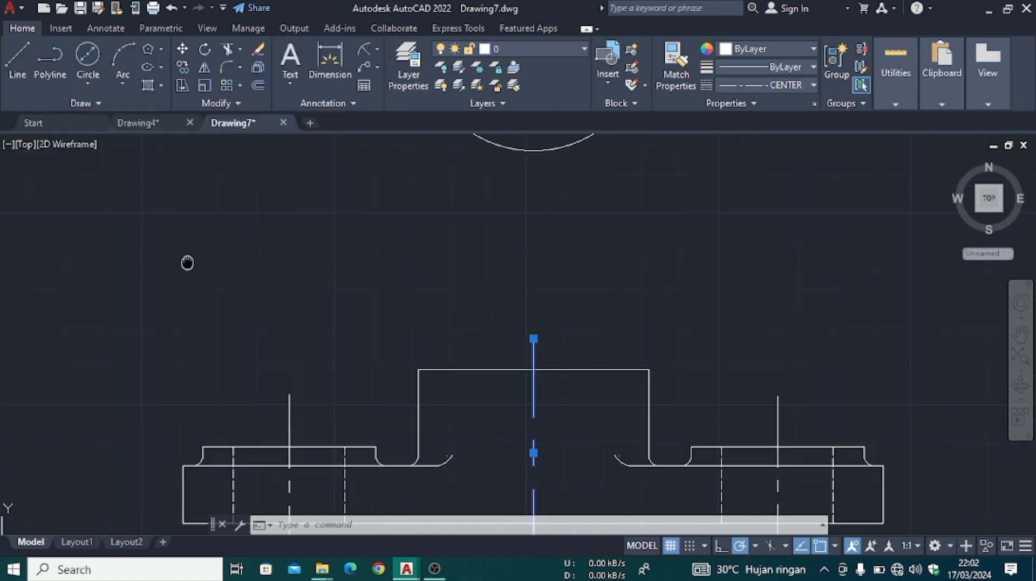
{"action": "scroll", "coordinate": [193, 231], "scroll_direction": "down", "scroll_amount": 4}
{"action": "middle_click_drag", "start_coordinate": [195, 234], "coordinate": [237, 279]}
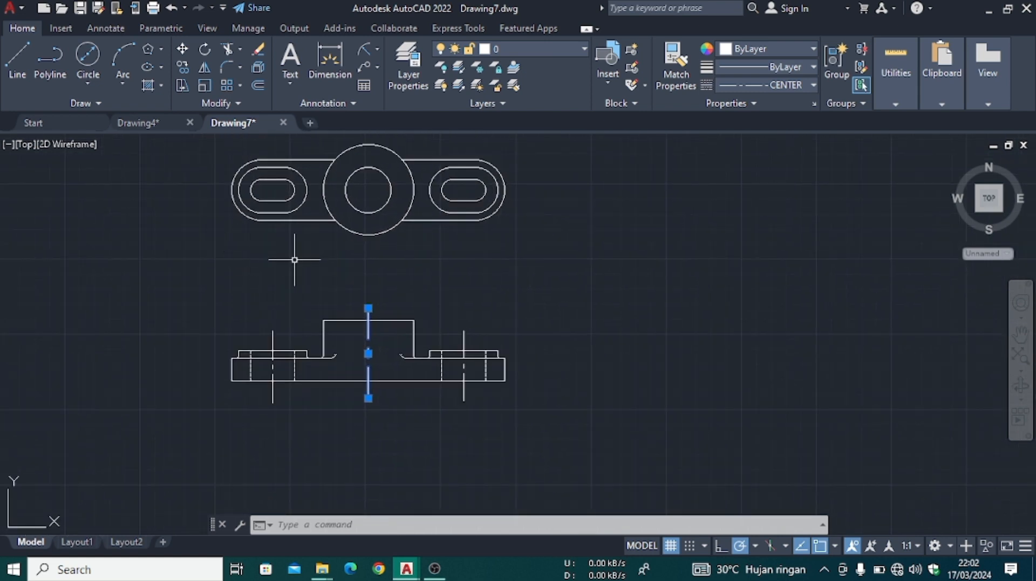
{"action": "key", "text": "Escape"}
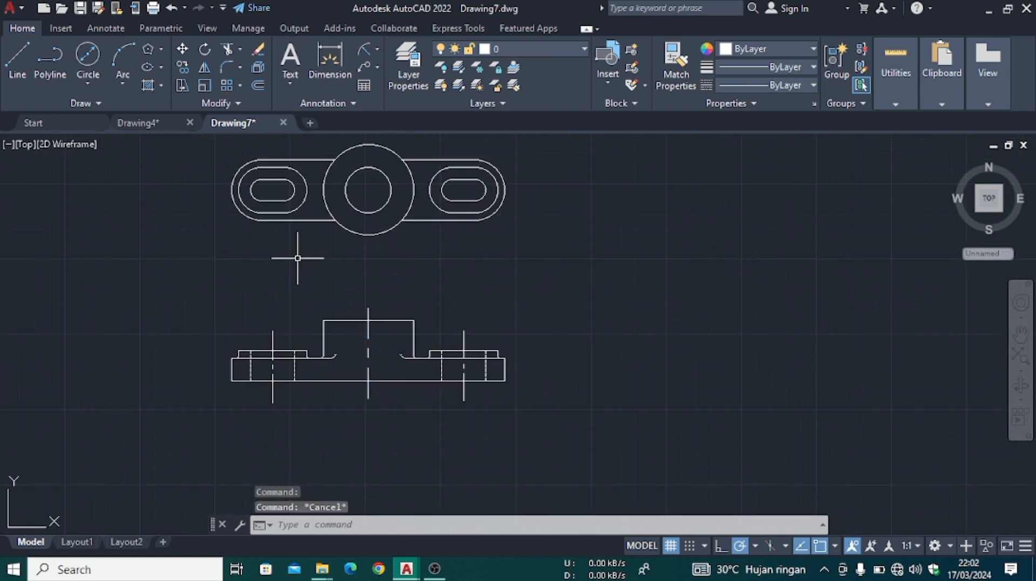
- Dimension the top view with a horizontal chain from the left end through the left slot's two arc centres to the hub centre
{"action": "left_click", "coordinate": [322, 59]}
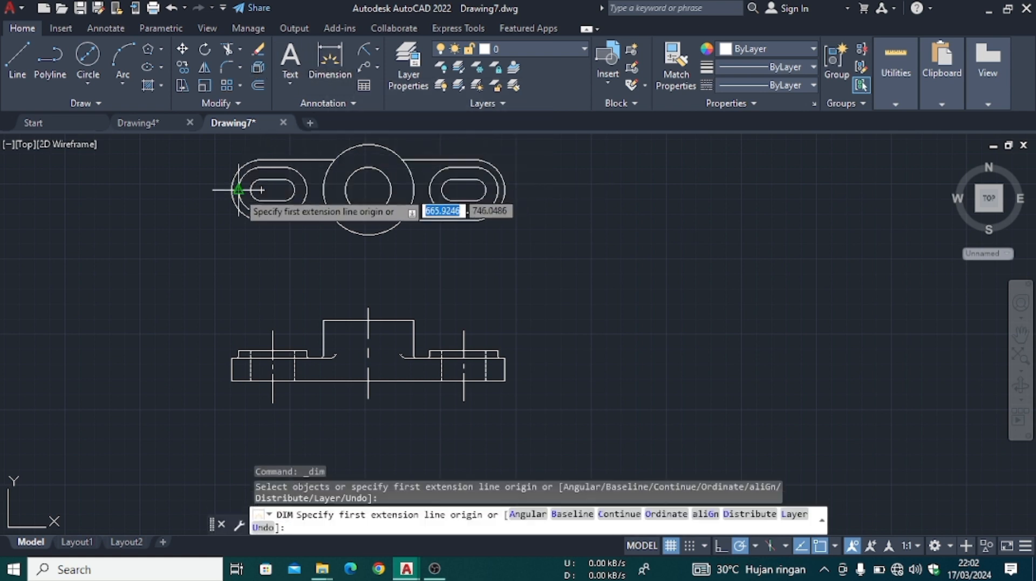
{"action": "scroll", "coordinate": [238, 190], "scroll_direction": "up", "scroll_amount": 3}
{"action": "scroll", "coordinate": [197, 404], "scroll_direction": "down", "scroll_amount": 1}
{"action": "left_click", "coordinate": [209, 340]}
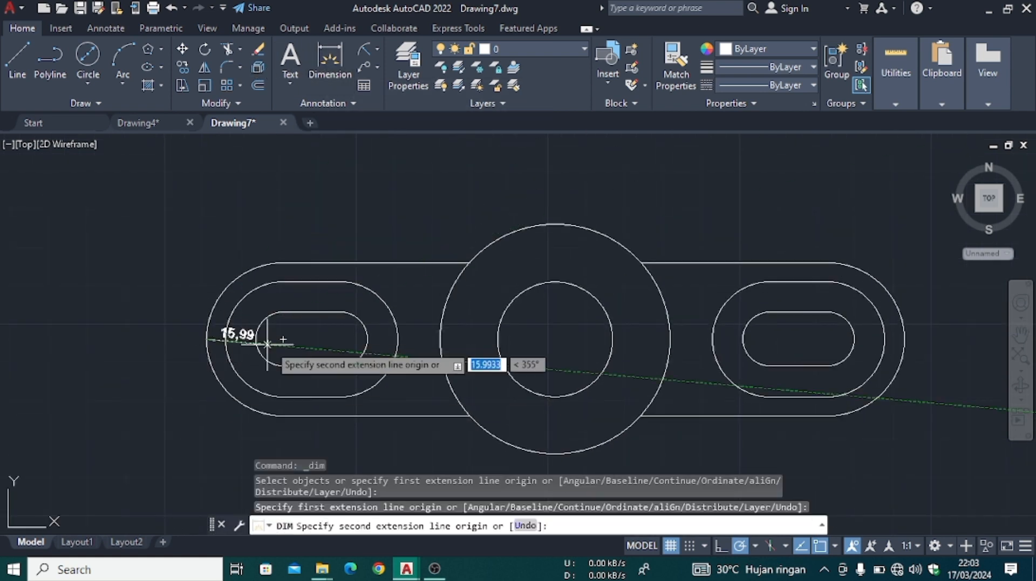
{"action": "left_click", "coordinate": [284, 339]}
{"action": "left_click", "coordinate": [278, 171]}
{"action": "left_click", "coordinate": [284, 336]}
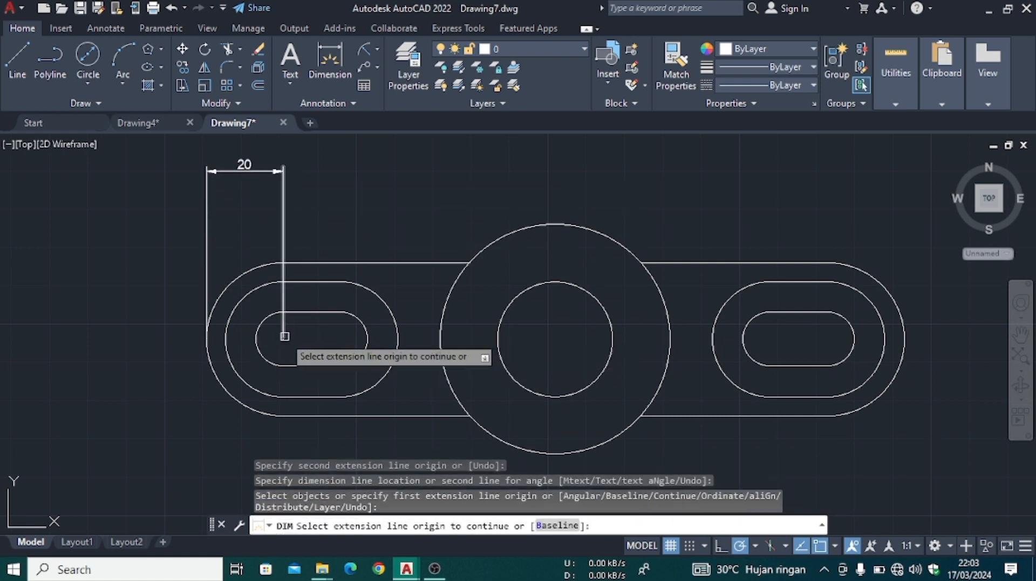
{"action": "left_click", "coordinate": [328, 58]}
{"action": "left_click", "coordinate": [284, 332]}
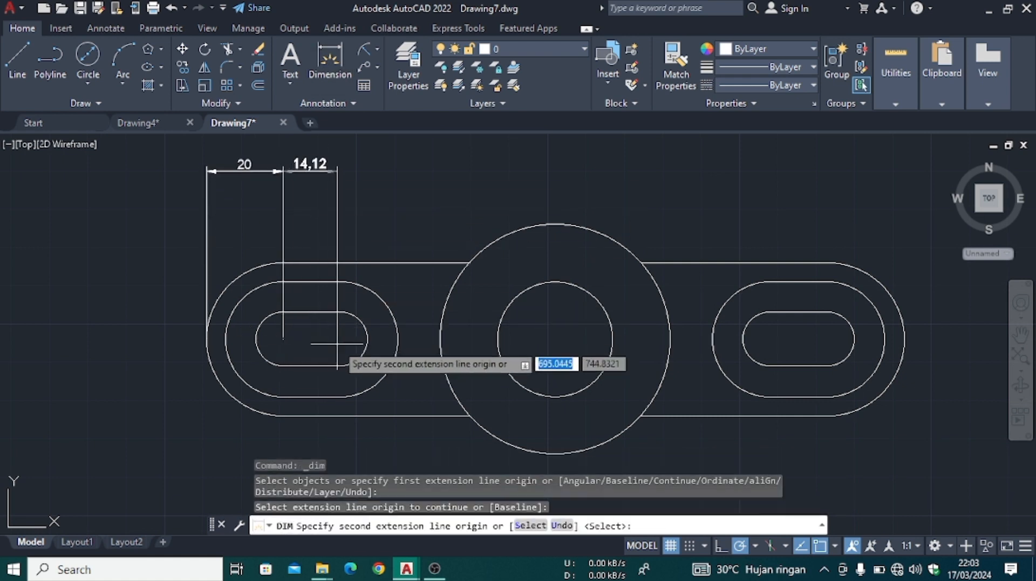
{"action": "left_click", "coordinate": [341, 339]}
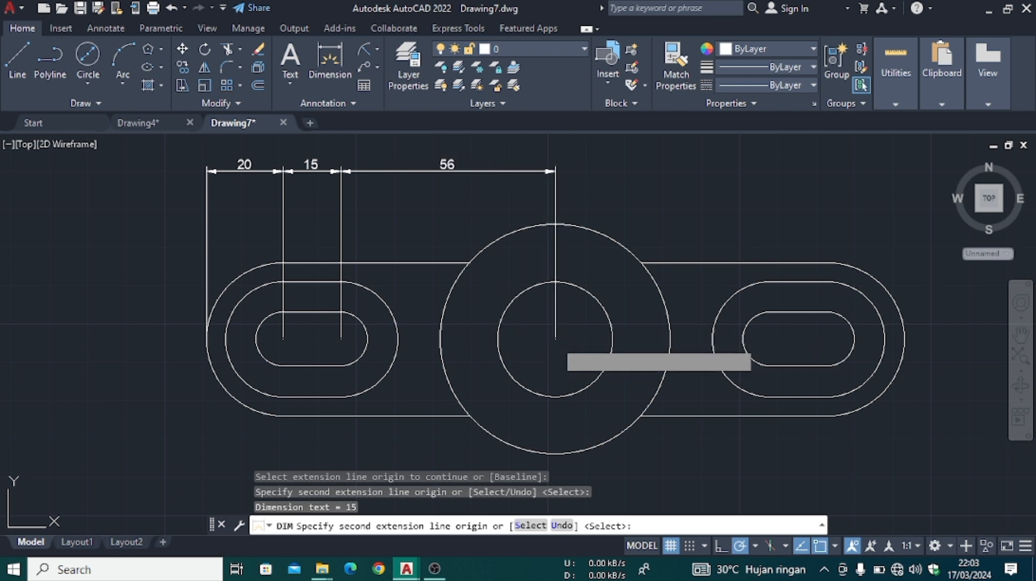
{"action": "left_click", "coordinate": [555, 339]}
{"action": "key", "text": "Escape"}
- Dimension the diameters of the hub's inner and outer circles in the top view
{"action": "key", "text": "Return"}
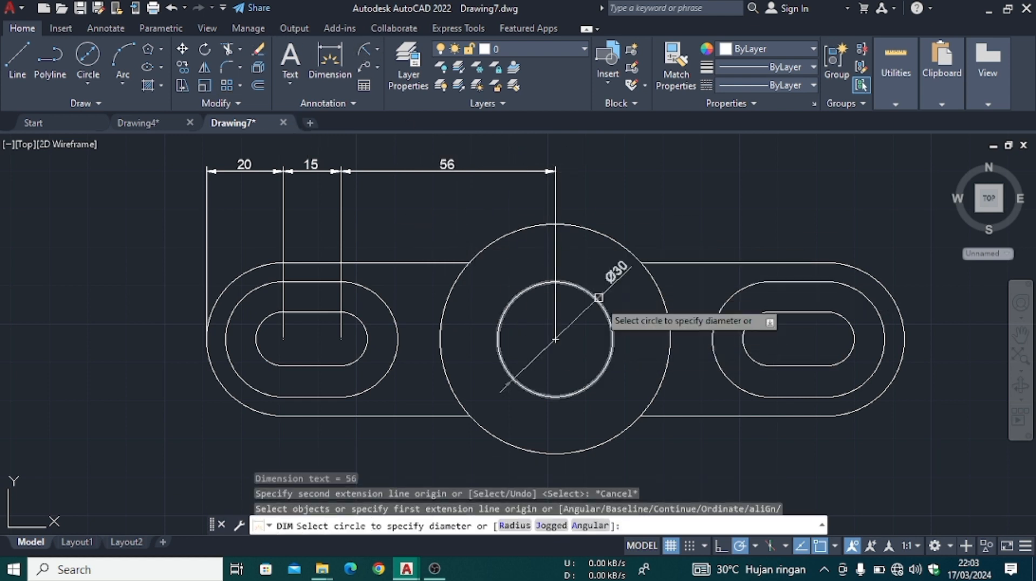
{"action": "left_click", "coordinate": [598, 297]}
{"action": "left_click", "coordinate": [672, 216]}
{"action": "left_click", "coordinate": [600, 233]}
{"action": "left_click", "coordinate": [621, 176]}
- Add radius dimensions to the right slot's end arc, the surrounding boss outline and the plate's rounded end in the top view
{"action": "left_click", "coordinate": [376, 49]}
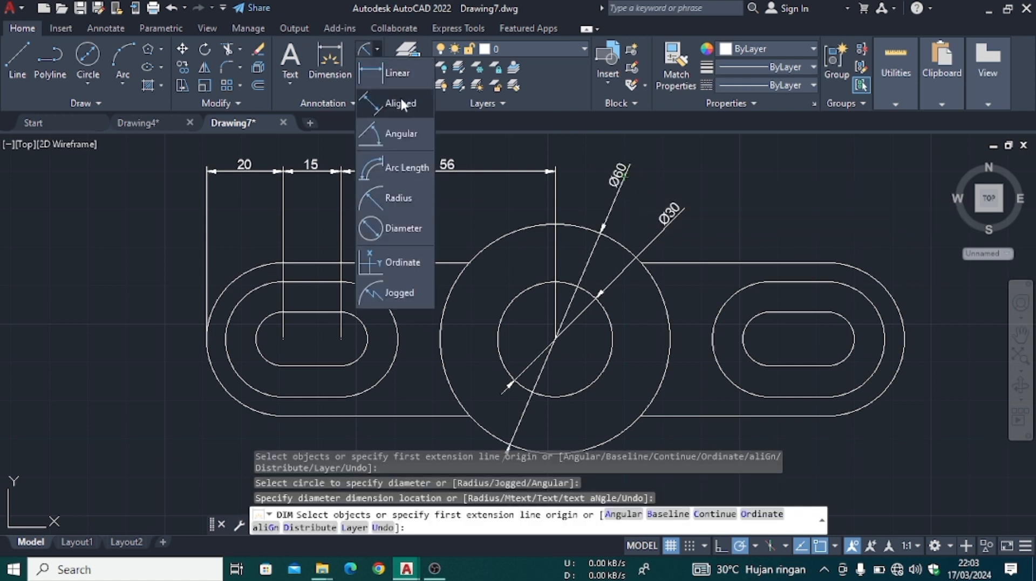
{"action": "left_click", "coordinate": [403, 206]}
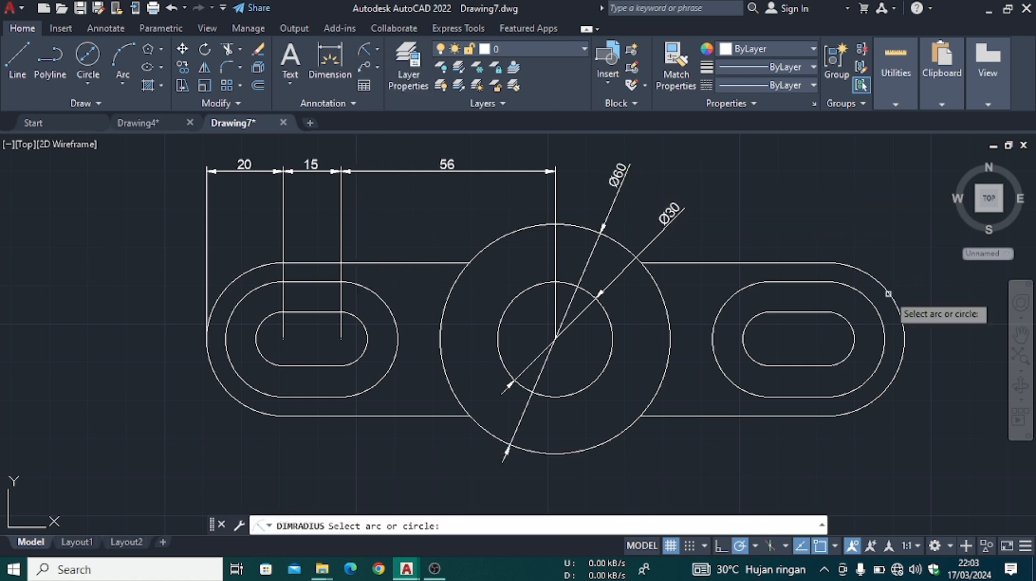
{"action": "left_click", "coordinate": [852, 340]}
{"action": "left_click", "coordinate": [948, 260]}
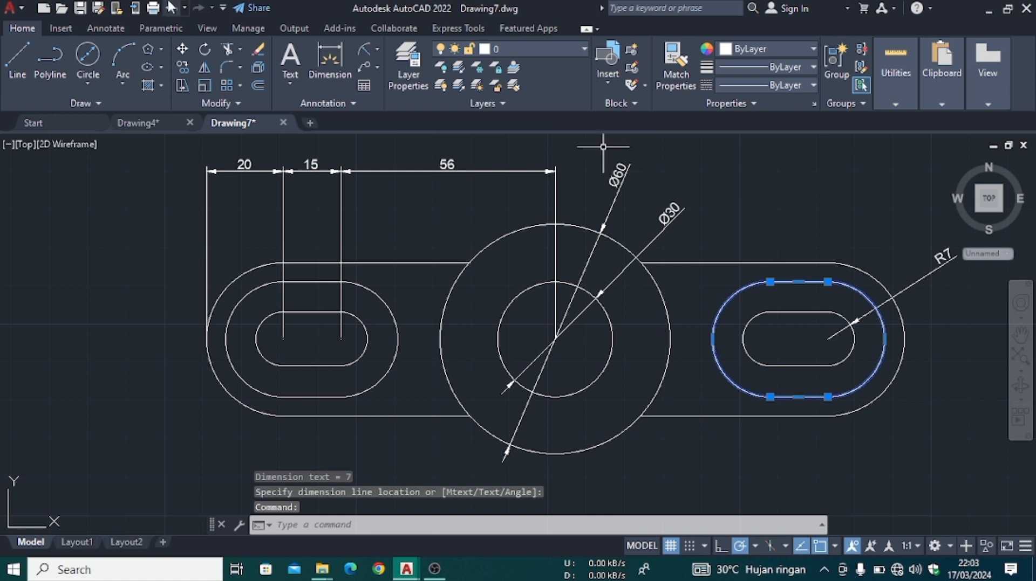
{"action": "key", "text": "Return"}
{"action": "left_click", "coordinate": [864, 296]}
{"action": "left_click", "coordinate": [927, 240]}
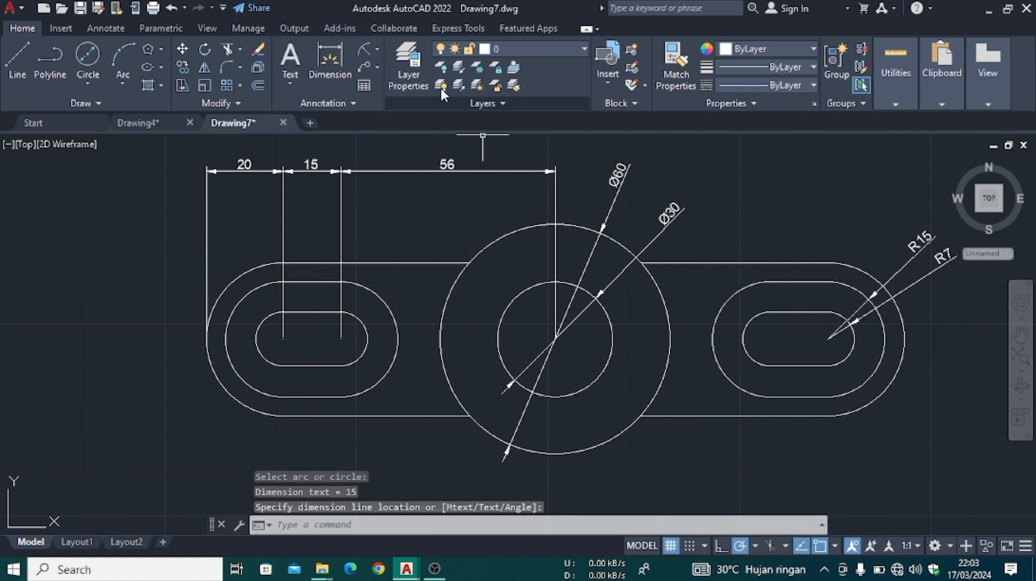
{"action": "key", "text": "Return"}
{"action": "left_click", "coordinate": [862, 272]}
{"action": "left_click", "coordinate": [902, 221]}
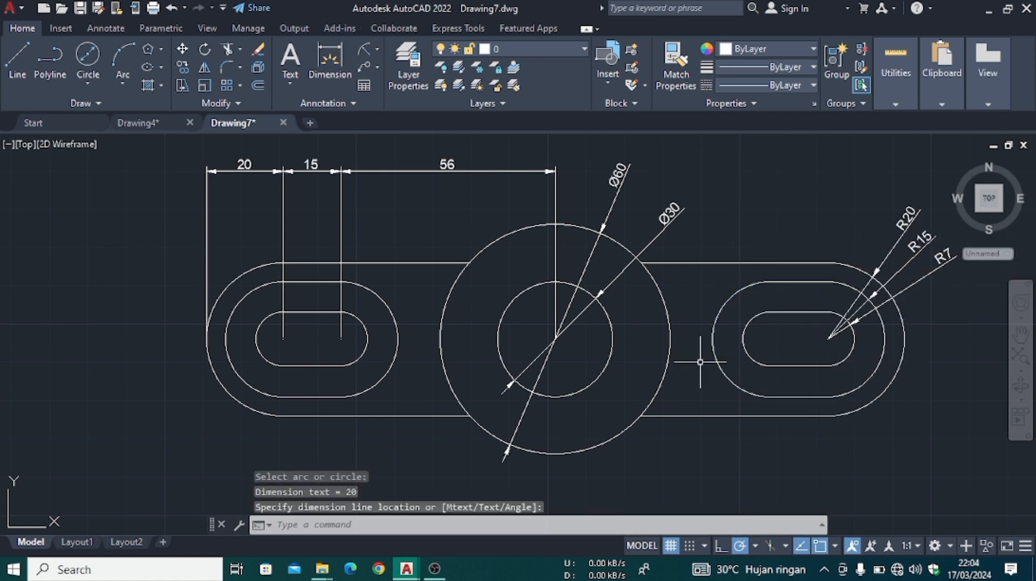
{"action": "scroll", "coordinate": [656, 180], "scroll_direction": "down", "scroll_amount": 2}
{"action": "scroll", "coordinate": [660, 422], "scroll_direction": "down", "scroll_amount": 2}
{"action": "scroll", "coordinate": [660, 422], "scroll_direction": "up", "scroll_amount": 3}
{"action": "middle_click_drag", "start_coordinate": [185, 439], "coordinate": [193, 248]}
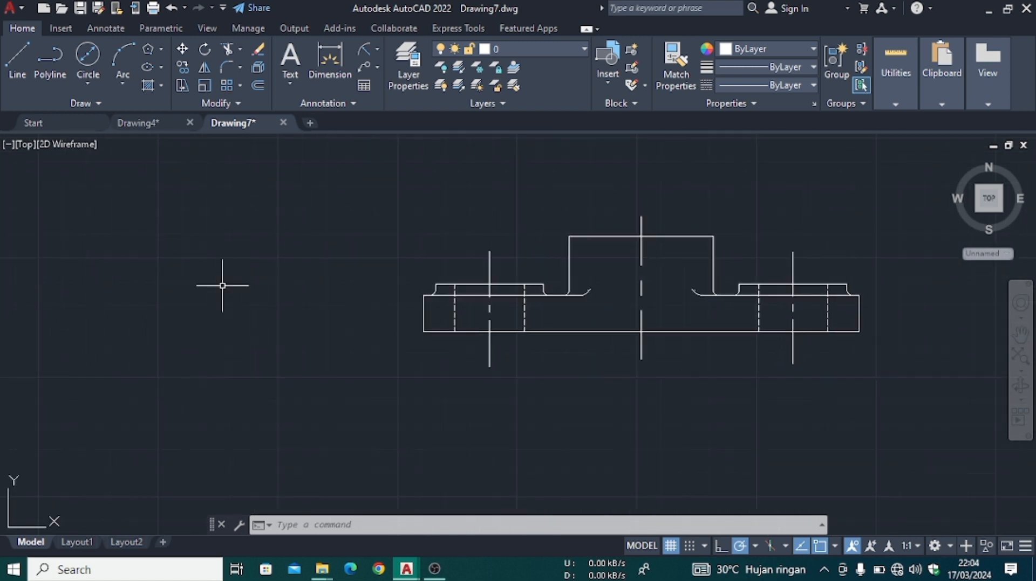
{"action": "left_click", "coordinate": [328, 65]}
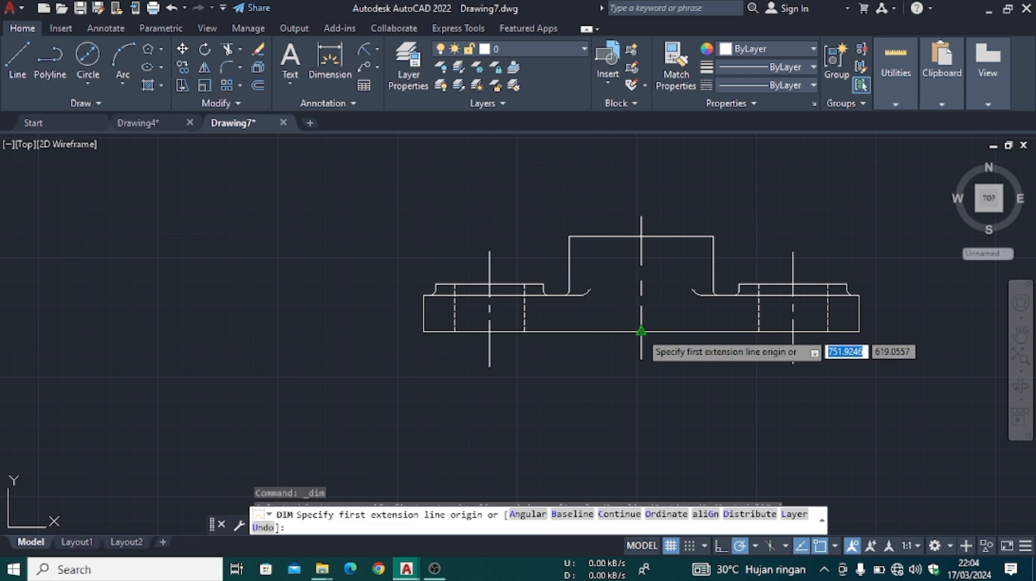
{"action": "left_click", "coordinate": [641, 331]}
{"action": "left_click", "coordinate": [859, 332]}
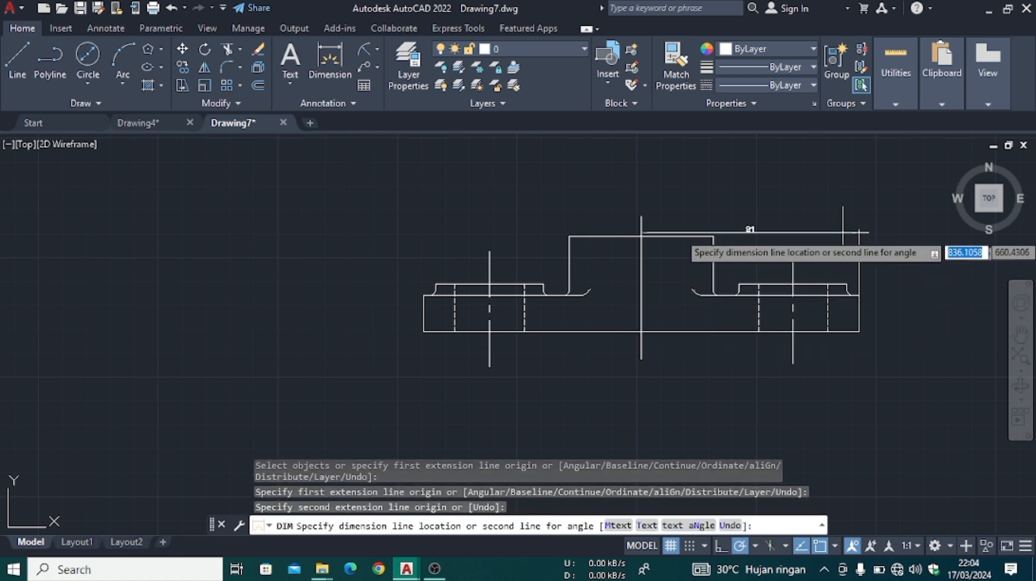
{"action": "key", "text": "Escape"}
{"action": "left_click", "coordinate": [697, 237]}
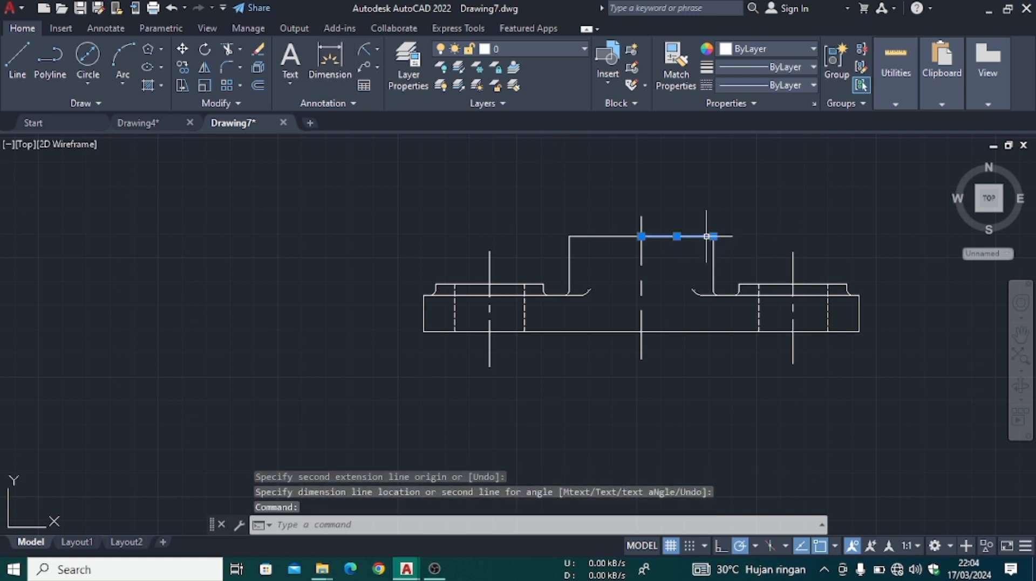
{"action": "key", "text": "Escape"}
- Dimension the front view's overall height from the hub's top to the base's bottom edge, placing the dimension beyond the right end
{"action": "left_click", "coordinate": [329, 62]}
{"action": "left_click", "coordinate": [714, 236]}
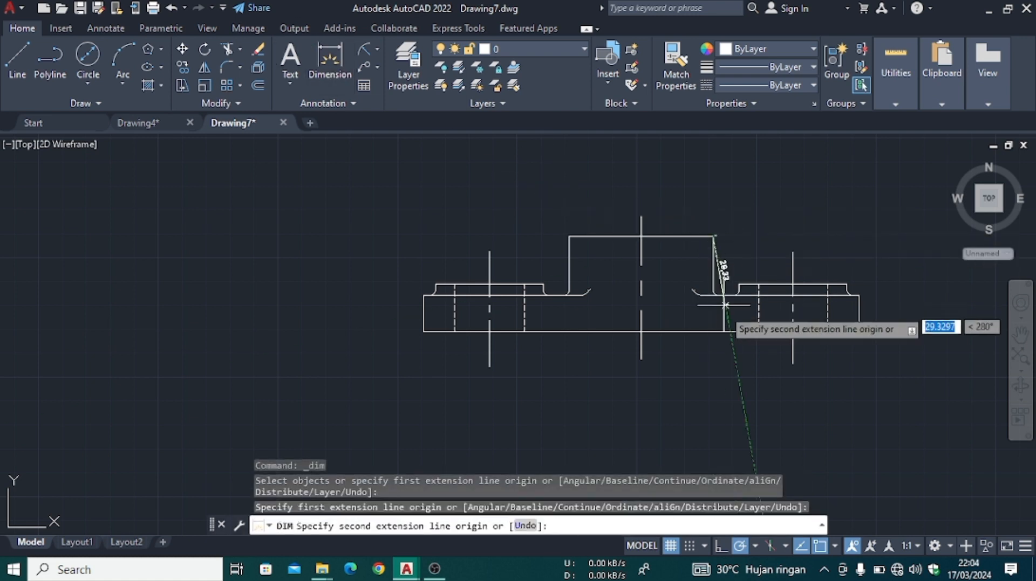
{"action": "left_click", "coordinate": [724, 332]}
{"action": "left_click", "coordinate": [935, 291]}
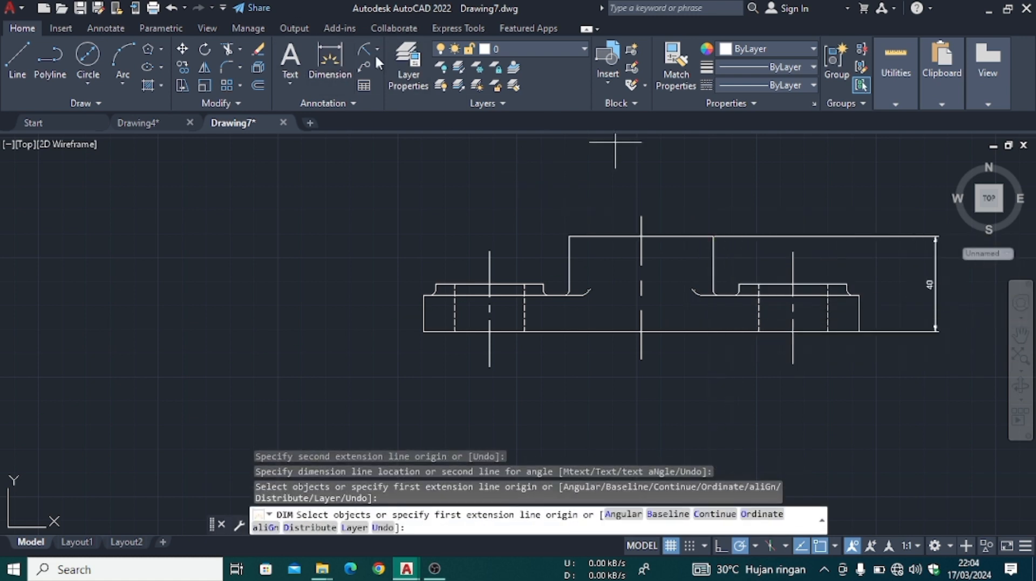
- Dimension the heights of the right raised boss and the base plate in the front view, placing both dimensions beyond the right end
{"action": "left_click", "coordinate": [846, 284]}
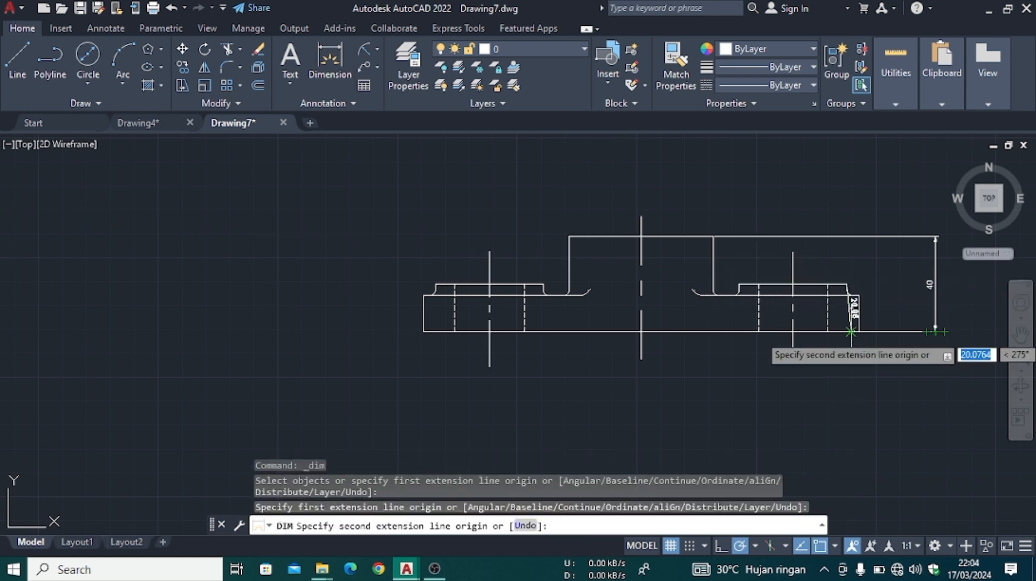
{"action": "left_click", "coordinate": [851, 331]}
{"action": "left_click", "coordinate": [915, 309]}
{"action": "left_click", "coordinate": [852, 296]}
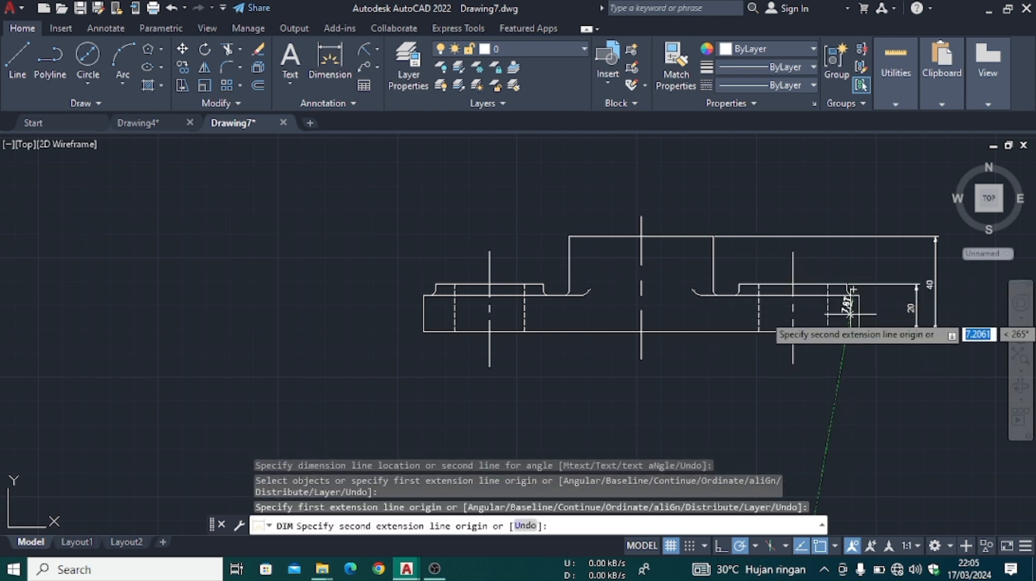
{"action": "left_click", "coordinate": [858, 331]}
{"action": "left_click", "coordinate": [895, 313]}
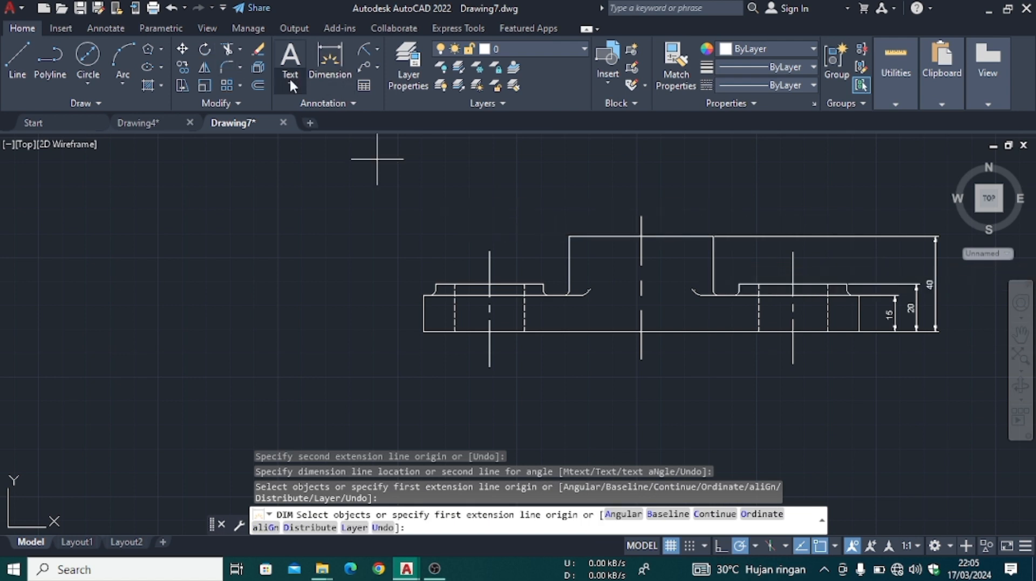
- Add a diameter dimension to the small fillet arc at the hub's left foot in the front view
{"action": "left_click", "coordinate": [377, 67]}
{"action": "left_click", "coordinate": [376, 50]}
{"action": "left_click", "coordinate": [392, 233]}
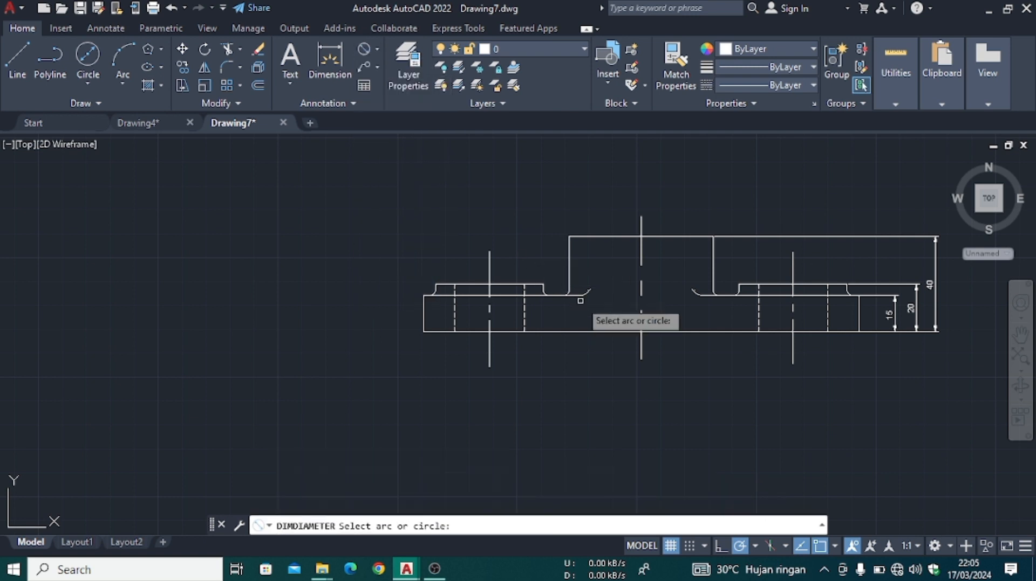
{"action": "left_click", "coordinate": [566, 293]}
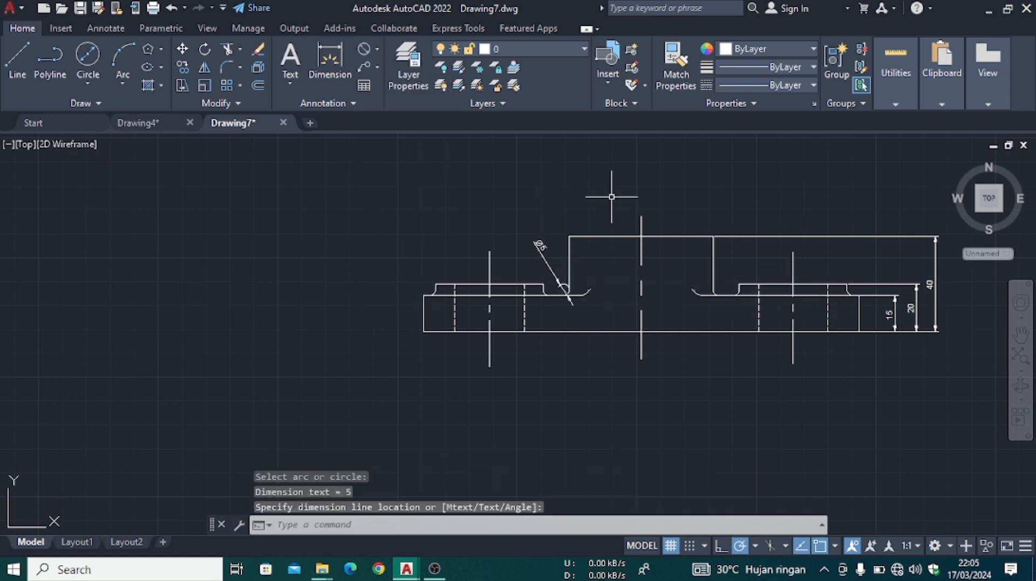
{"action": "scroll", "coordinate": [611, 197], "scroll_direction": "down", "scroll_amount": 3}
{"action": "left_click", "coordinate": [590, 253]}
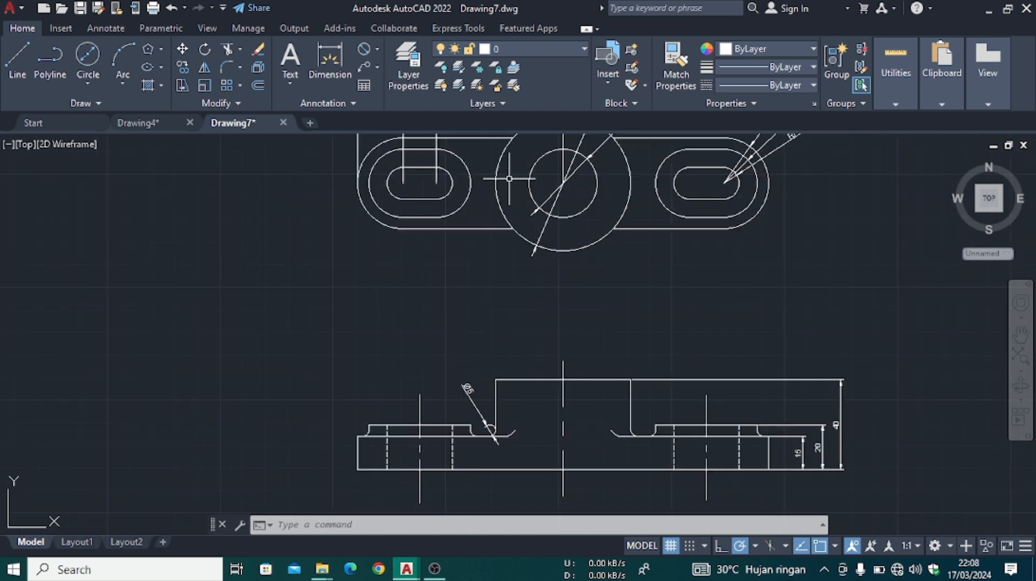
- Draw two vertical bore lines in the front view from the hub's top to the base's bottom edge, aligned with the top view's inner circle
{"action": "left_click", "coordinate": [16, 62]}
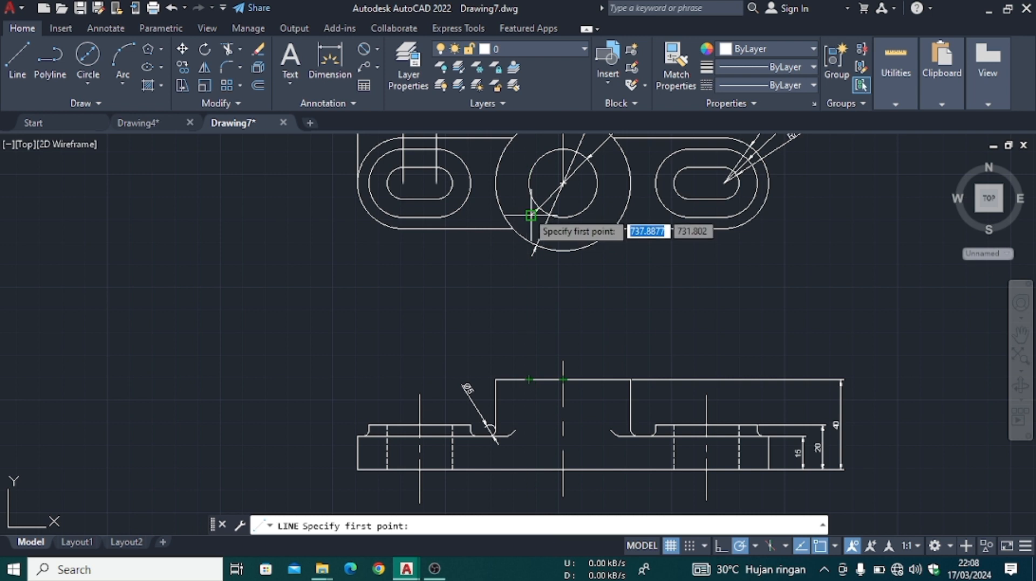
{"action": "left_click", "coordinate": [528, 380]}
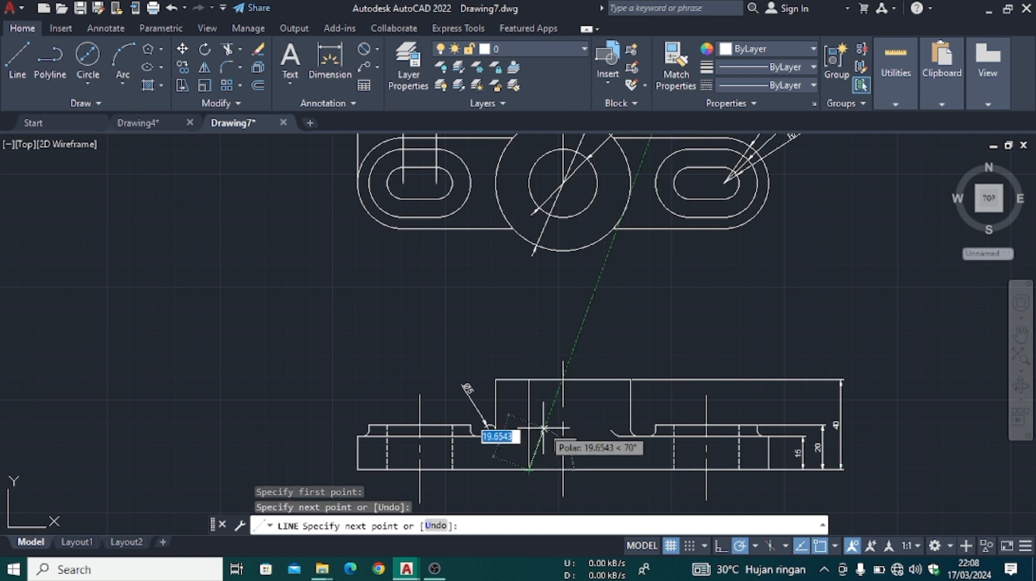
{"action": "key", "text": "Escape"}
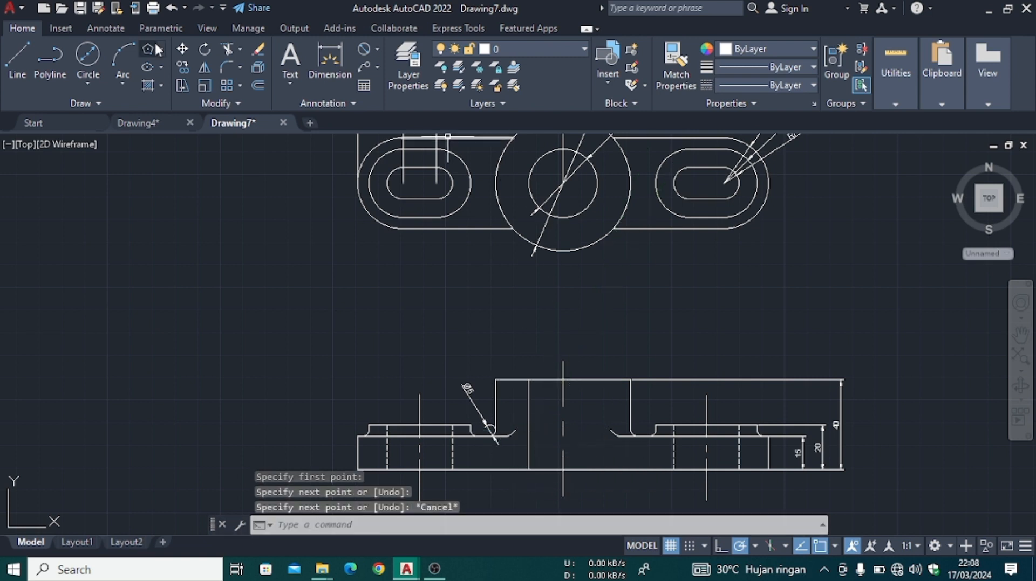
{"action": "left_click", "coordinate": [17, 59]}
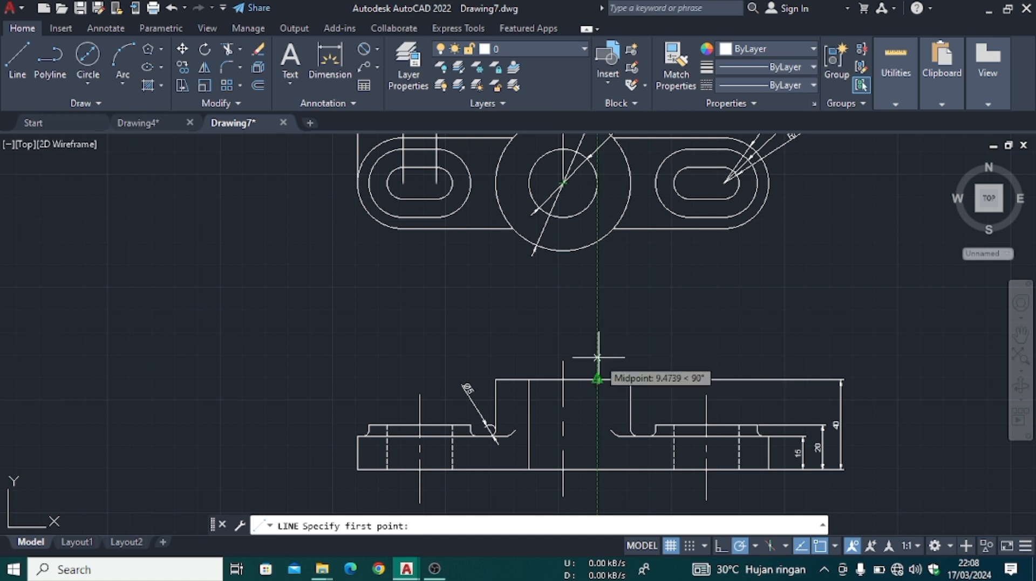
{"action": "left_click", "coordinate": [597, 379]}
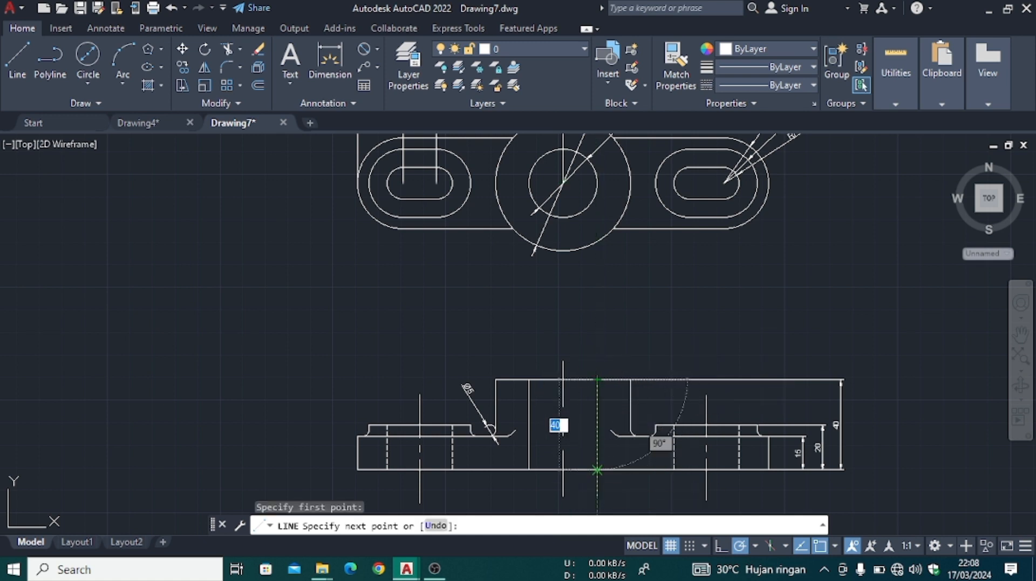
{"action": "left_click", "coordinate": [597, 469]}
{"action": "key", "text": "Escape"}
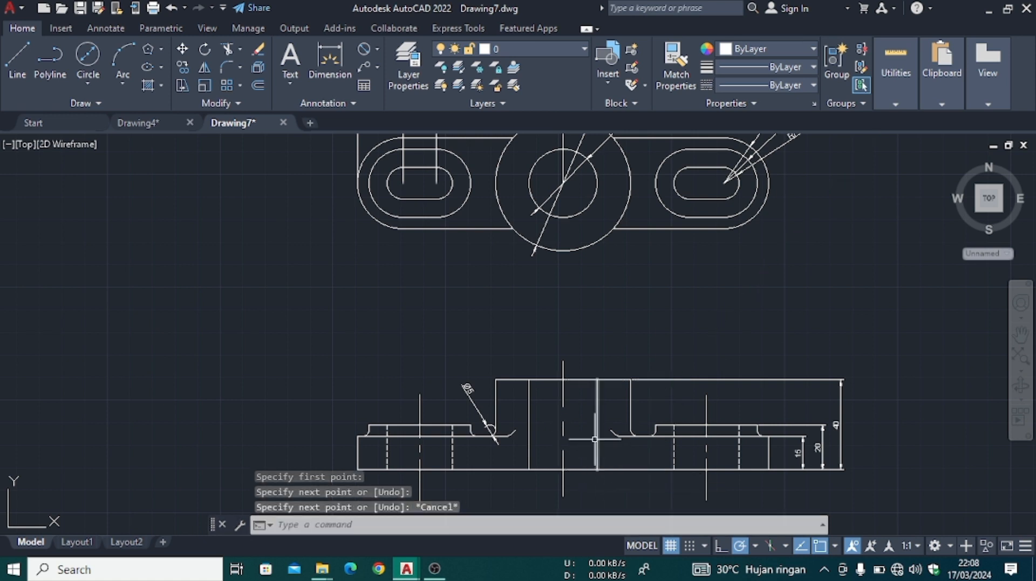
- Change both hub bore lines to the ACAD_ISO02W100 dashed linetype with a linetype scale of 0.2
{"action": "left_click", "coordinate": [596, 438]}
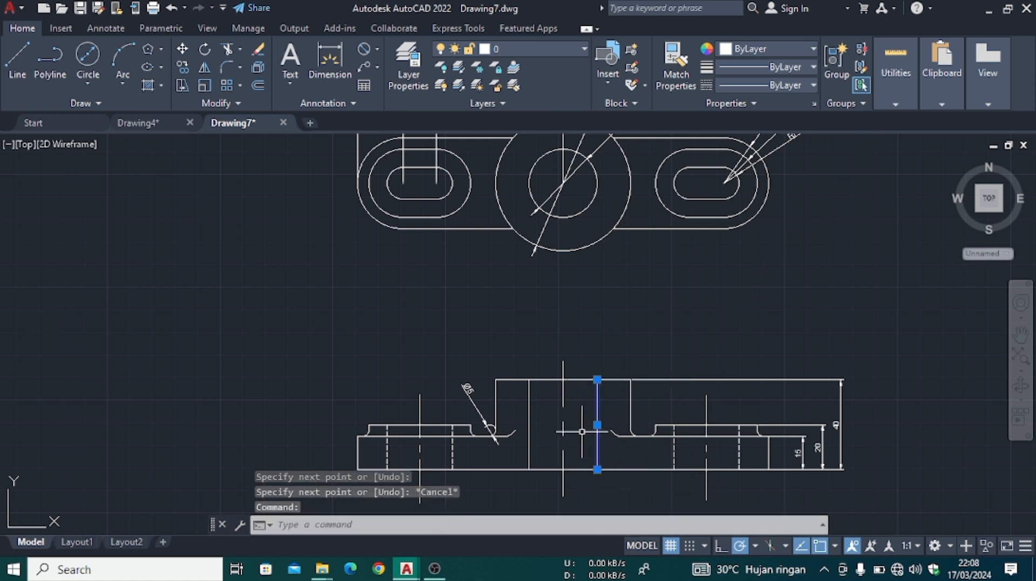
{"action": "left_click", "coordinate": [531, 410]}
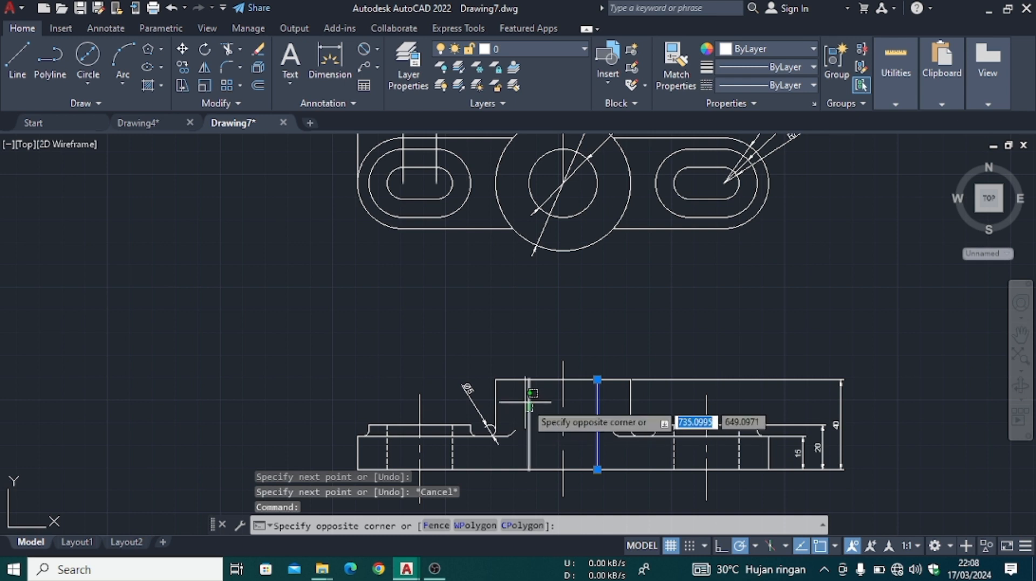
{"action": "key", "text": "Escape"}
{"action": "left_click", "coordinate": [530, 405]}
{"action": "right_click", "coordinate": [548, 402]}
{"action": "left_click", "coordinate": [594, 373]}
{"action": "left_click", "coordinate": [368, 114]}
{"action": "left_click", "coordinate": [370, 113]}
{"action": "left_click", "coordinate": [324, 155]}
{"action": "left_click", "coordinate": [326, 128]}
{"action": "type", "text": "0.2"}
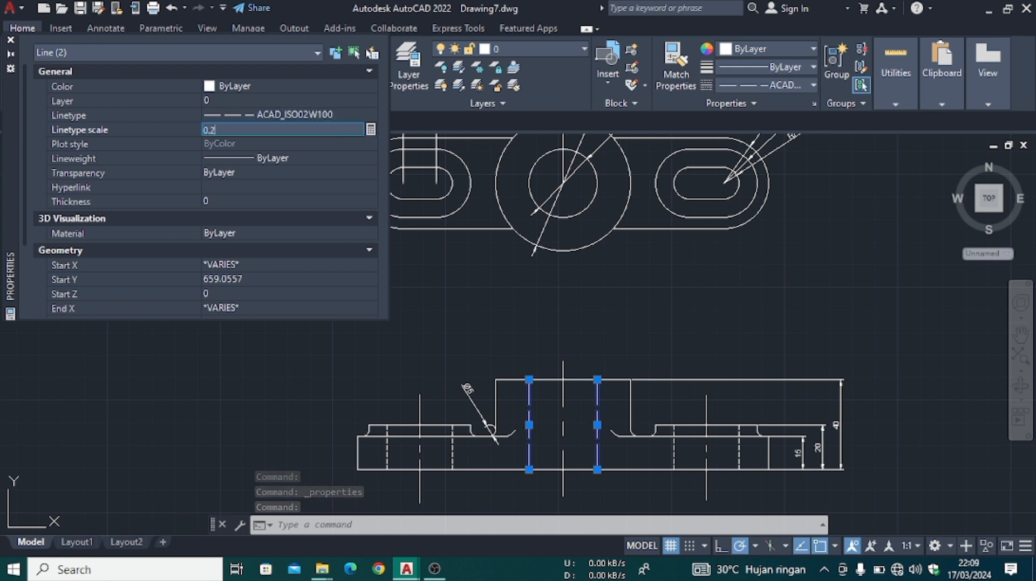
{"action": "key", "text": "Return"}
{"action": "key", "text": "Escape"}
{"action": "left_click", "coordinate": [11, 36]}
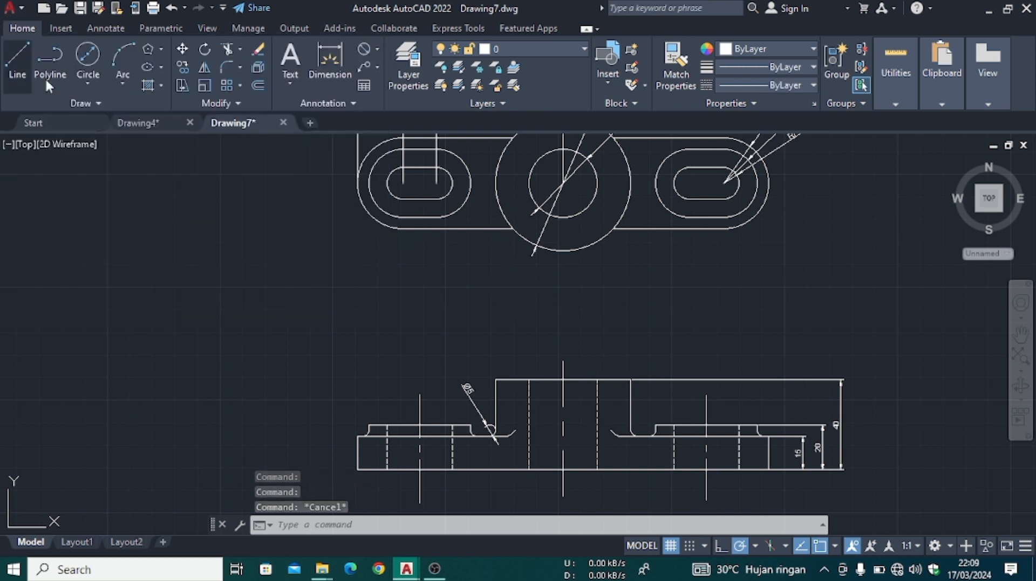
{"action": "scroll", "coordinate": [311, 268], "scroll_direction": "up", "scroll_amount": 3}
{"action": "scroll", "coordinate": [311, 277], "scroll_direction": "down", "scroll_amount": 5}
{"action": "scroll", "coordinate": [323, 286], "scroll_direction": "up", "scroll_amount": 4}
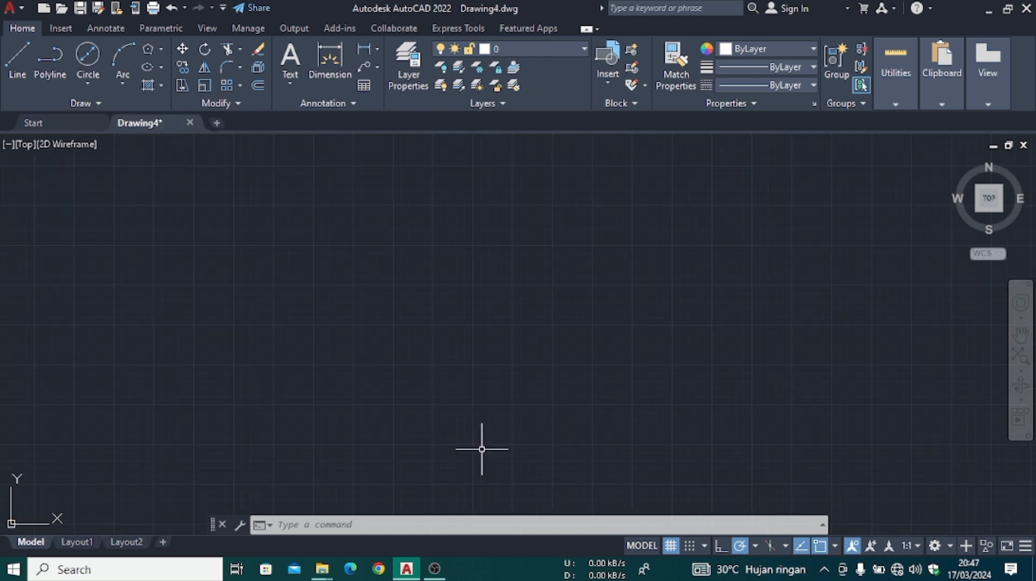
- Define a new UCS at a freely picked origin in Drawing4, with its X axis horizontal and its Y axis vertical
{"action": "type", "text": "UC"}
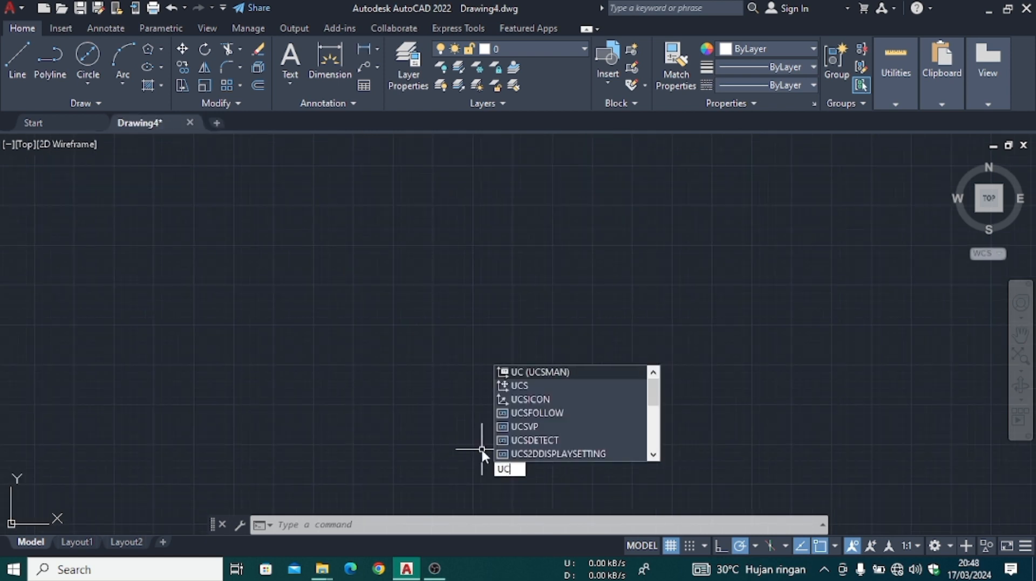
{"action": "left_click", "coordinate": [547, 387]}
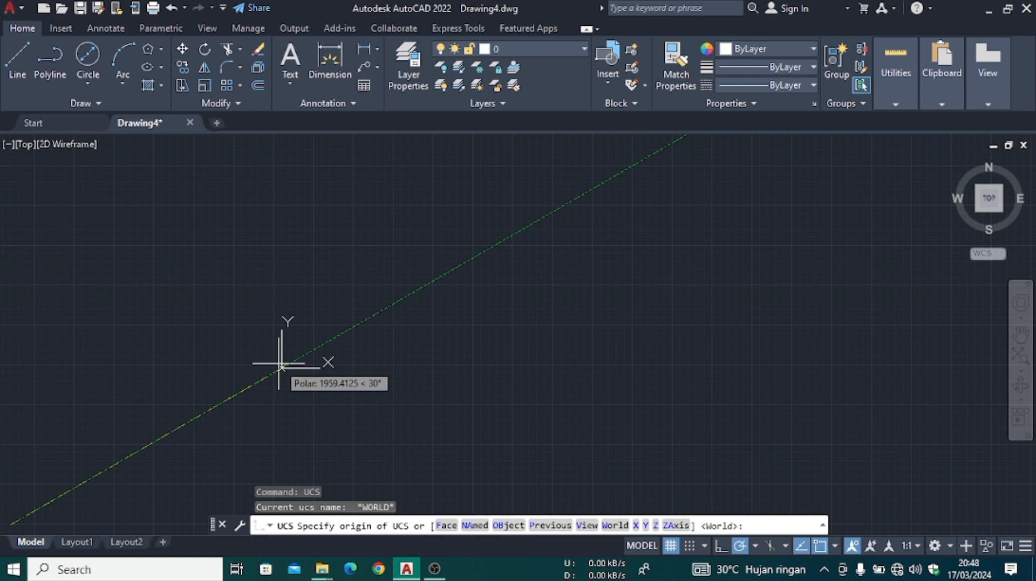
{"action": "left_click", "coordinate": [280, 367]}
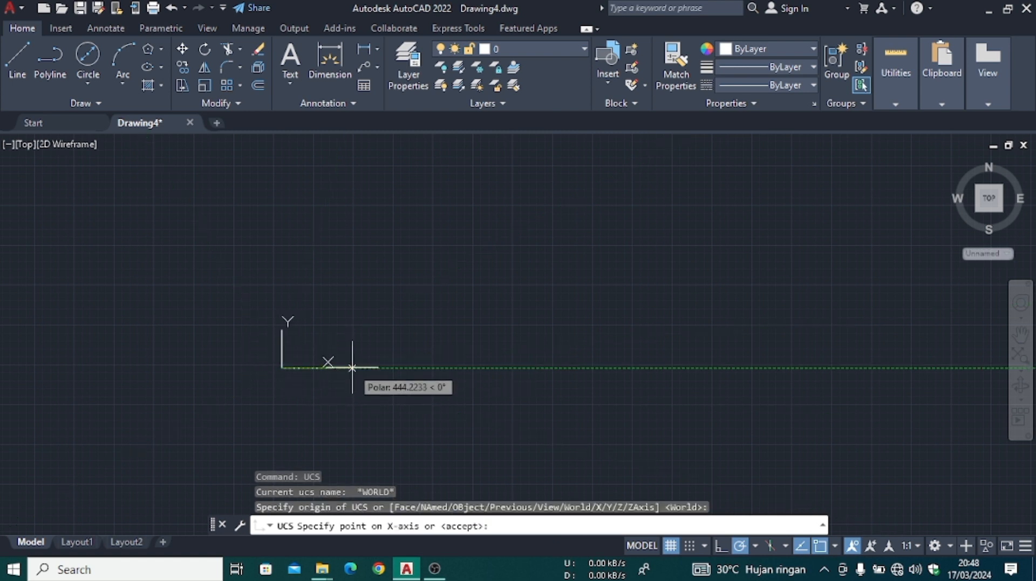
{"action": "left_click", "coordinate": [352, 368]}
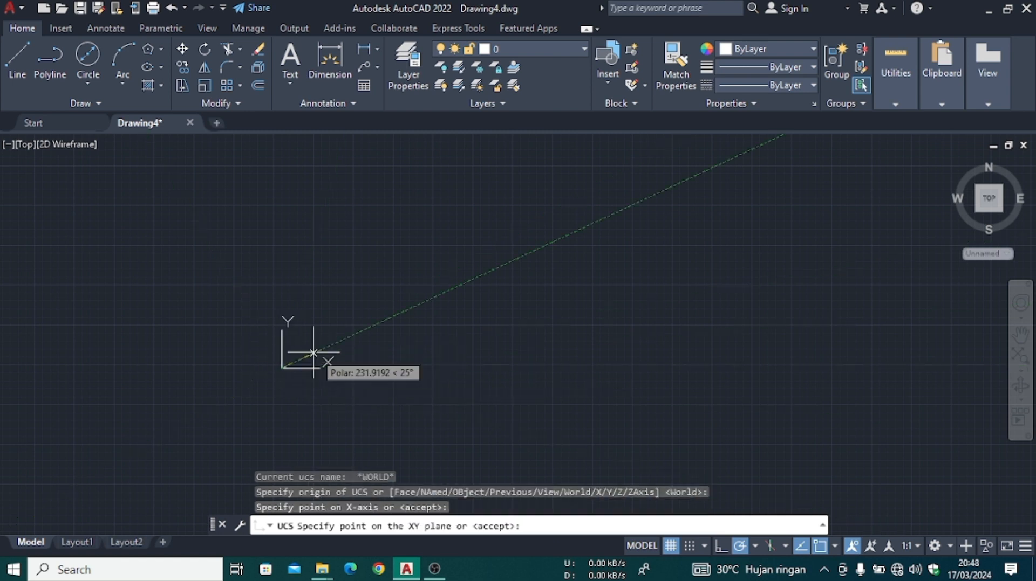
{"action": "left_click", "coordinate": [284, 292]}
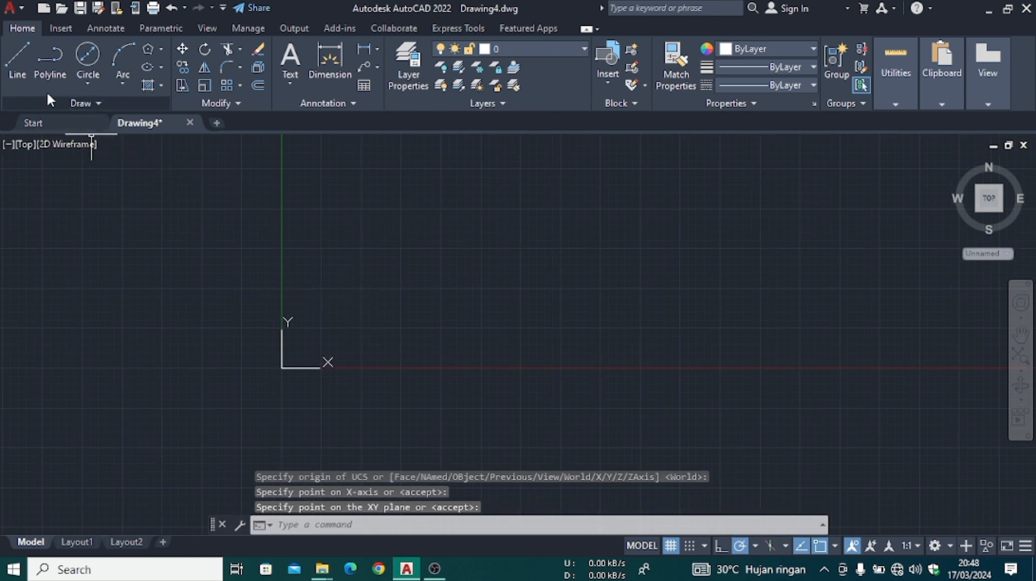
- Draw a 6-sided polygon circumscribed about a circle, up and to the right of the UCS origin, with horizontal top and bottom edges
{"action": "left_click", "coordinate": [159, 48]}
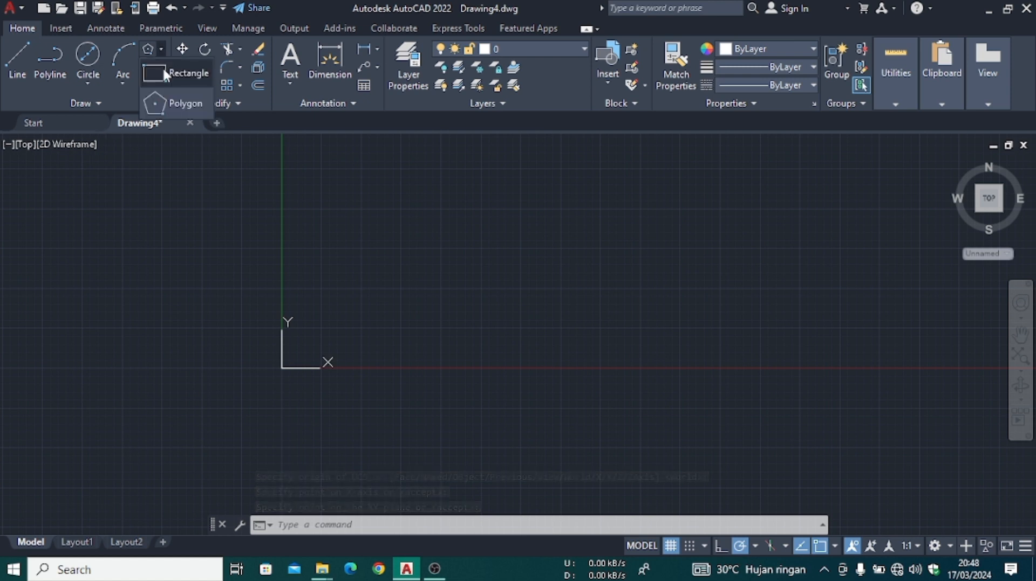
{"action": "left_click", "coordinate": [172, 103]}
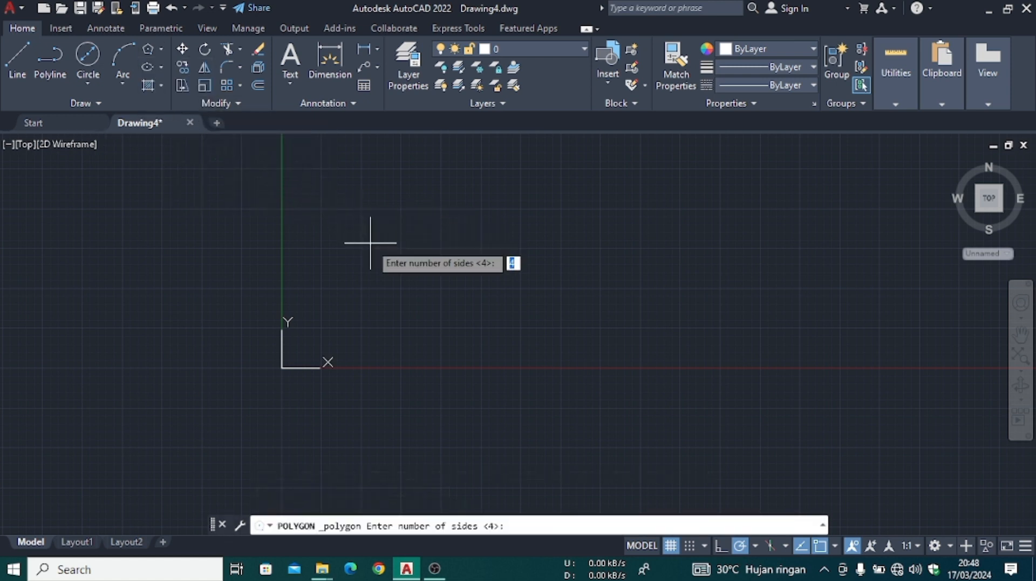
{"action": "type", "text": "6"}
{"action": "key", "text": "Return"}
{"action": "left_click", "coordinate": [370, 242]}
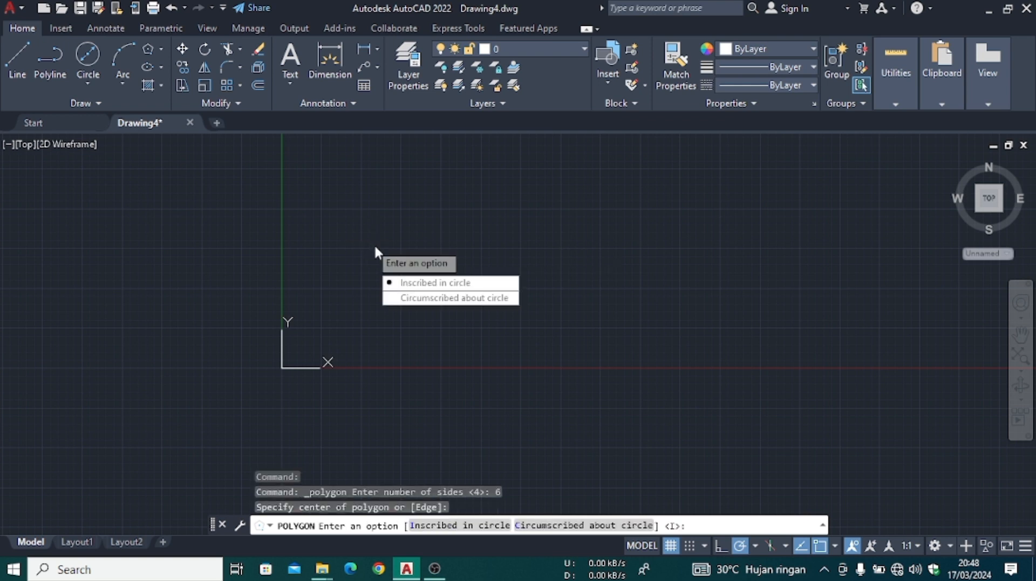
{"action": "left_click", "coordinate": [401, 297]}
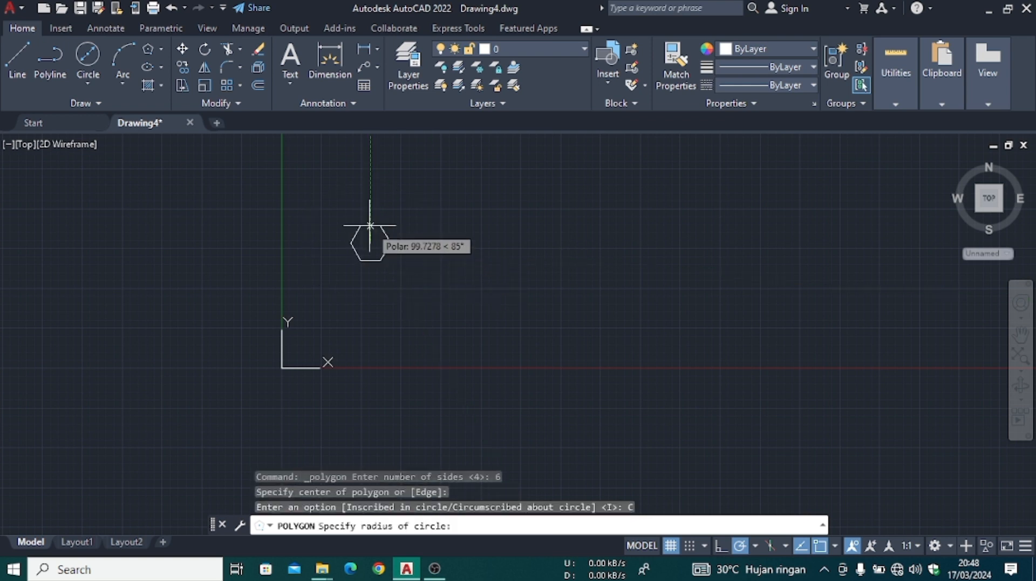
{"action": "left_click", "coordinate": [370, 225]}
{"action": "scroll", "coordinate": [370, 226], "scroll_direction": "up", "scroll_amount": 4}
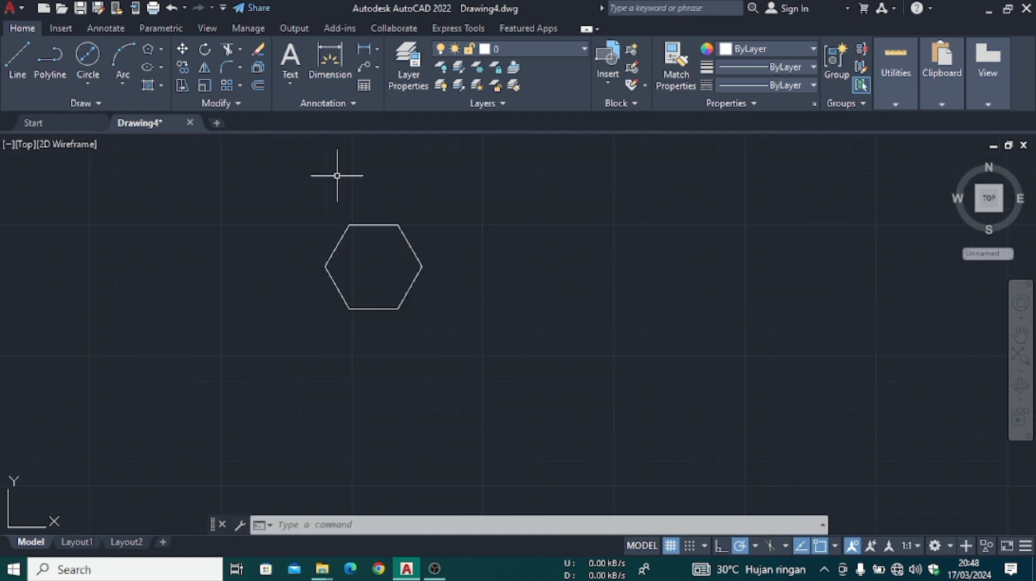
- Offset the hexagon outward by 6
{"action": "left_click", "coordinate": [297, 198]}
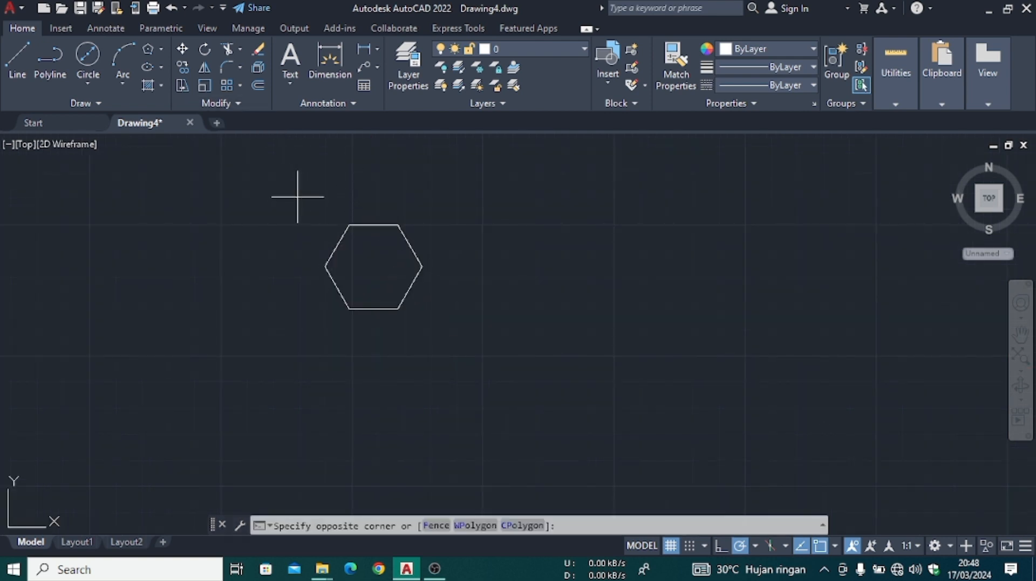
{"action": "left_click", "coordinate": [452, 343]}
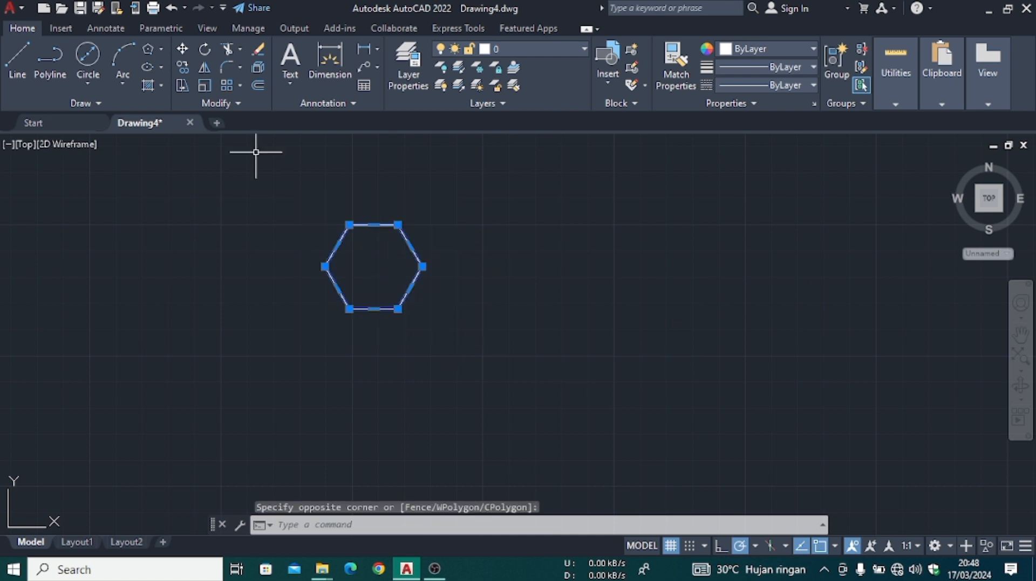
{"action": "left_click", "coordinate": [258, 85]}
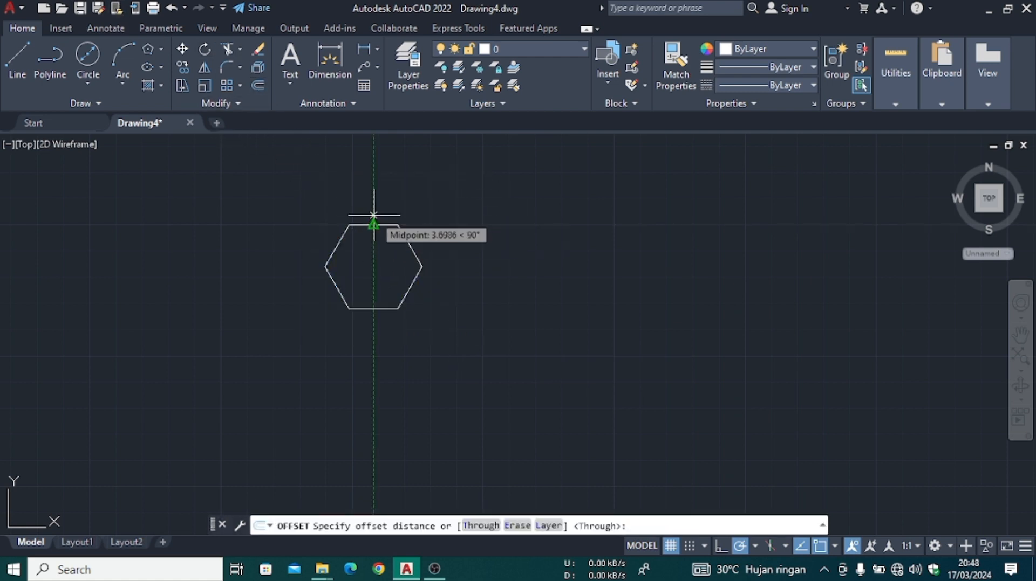
{"action": "type", "text": "6"}
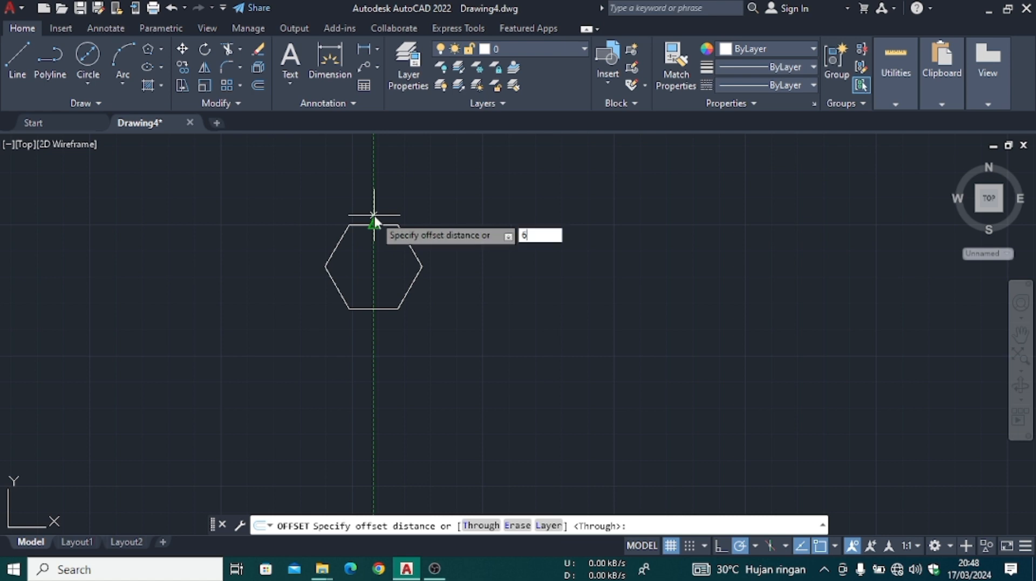
{"action": "key", "text": "Return"}
{"action": "left_click", "coordinate": [374, 223]}
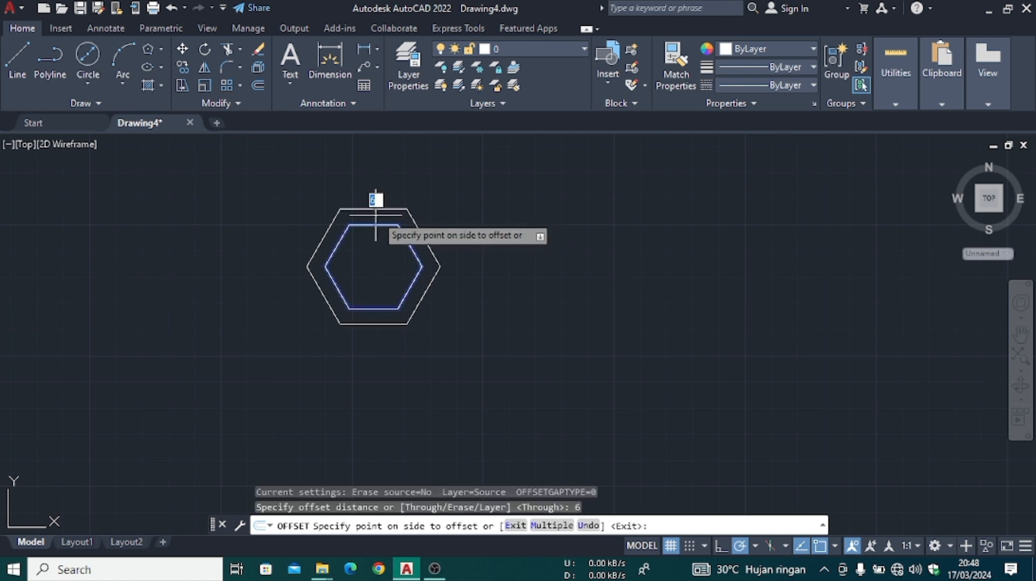
{"action": "left_click", "coordinate": [388, 168]}
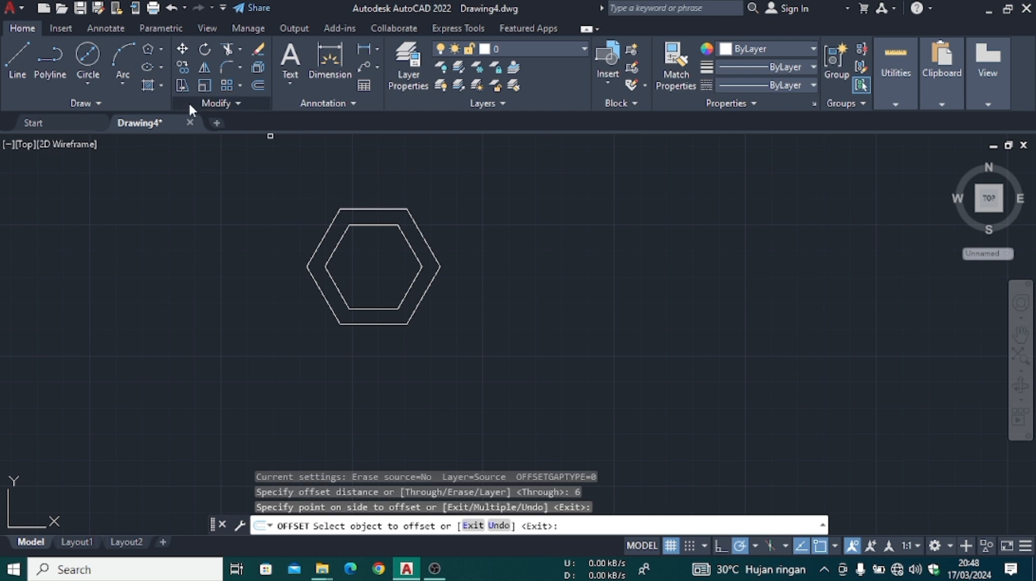
- Draw a 125-long horizontal line to the right from the centre of the concentric hexagons
{"action": "left_click", "coordinate": [13, 61]}
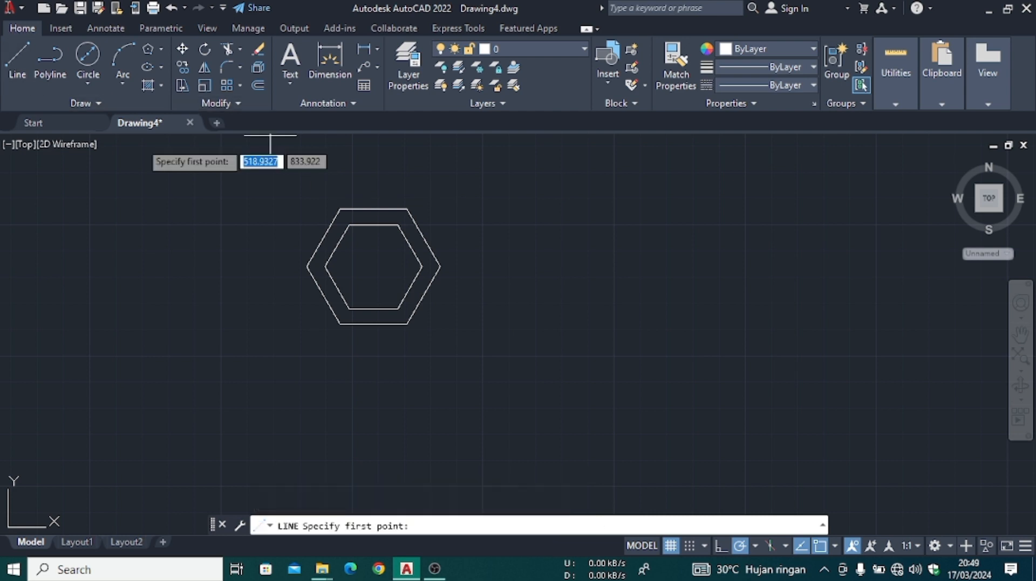
{"action": "left_click", "coordinate": [373, 266]}
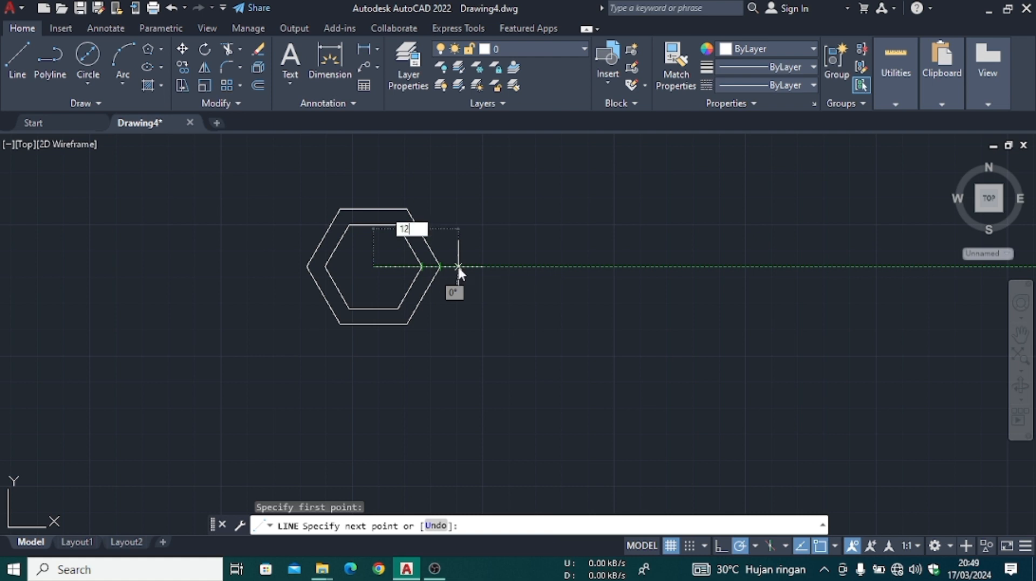
{"action": "type", "text": "125"}
{"action": "key", "text": "Return"}
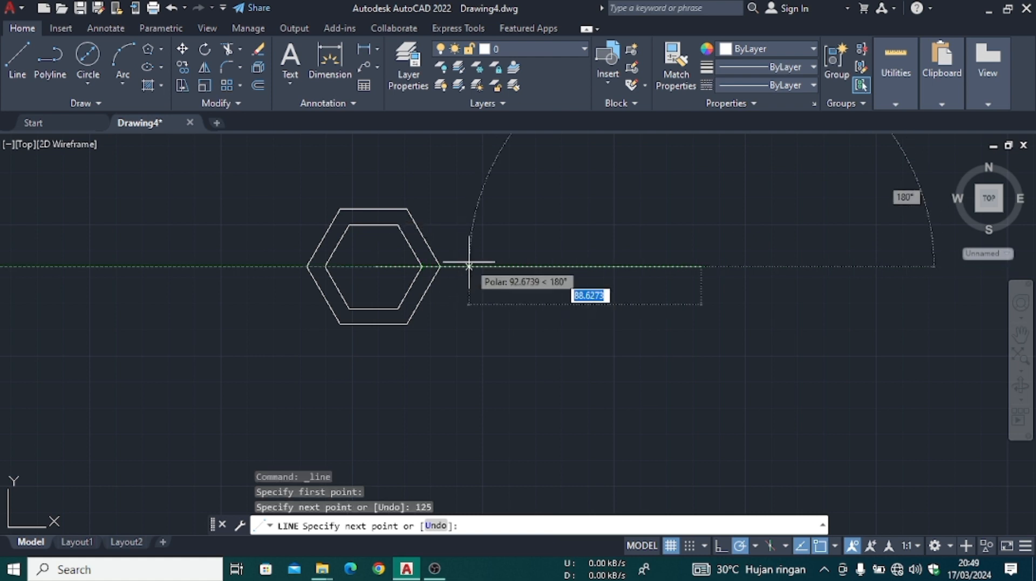
{"action": "key", "text": "Escape"}
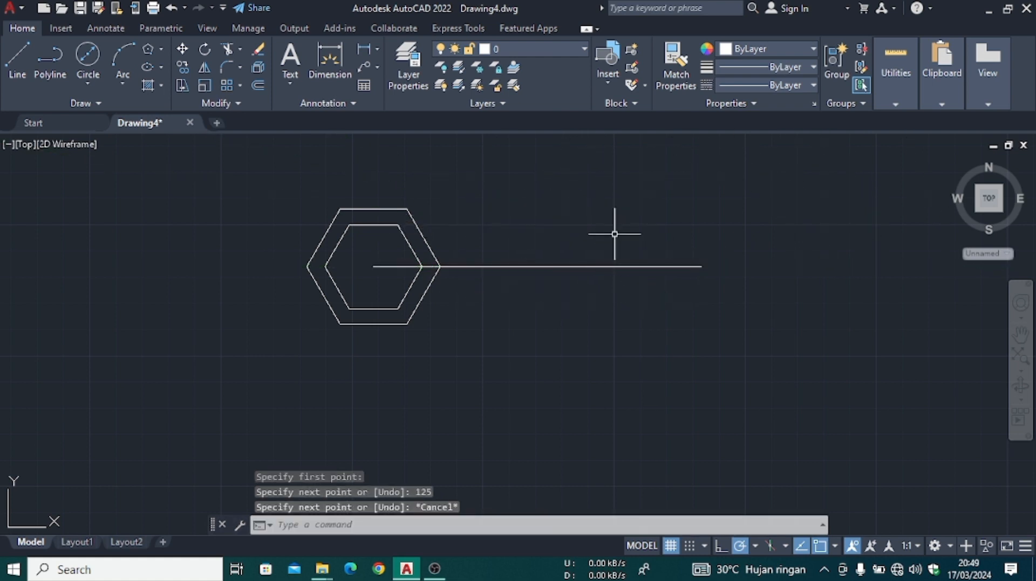
- Draw a circle of diameter 12 centred on the right end of the horizontal centre line
{"action": "left_click", "coordinate": [105, 71]}
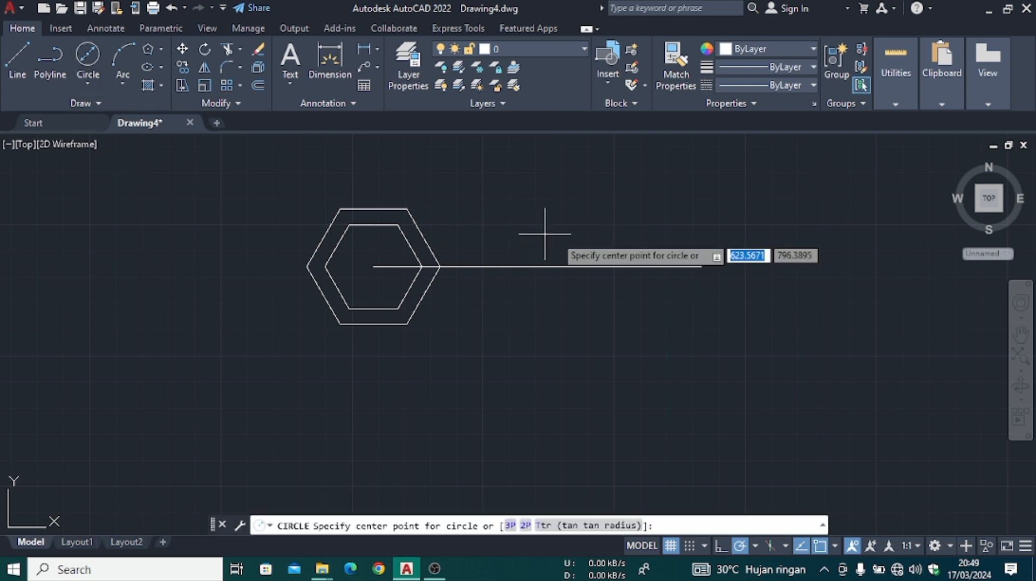
{"action": "left_click", "coordinate": [701, 267]}
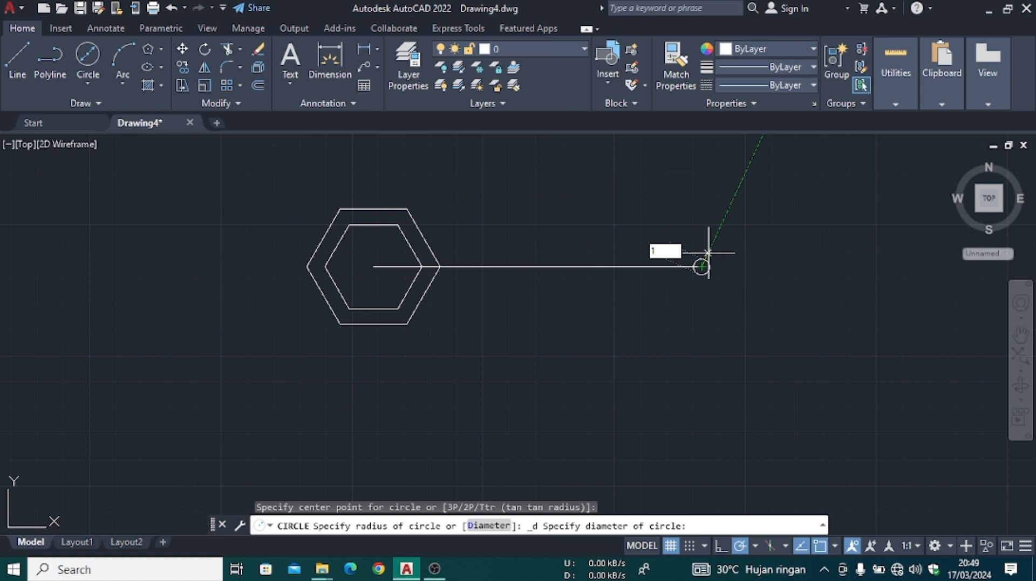
{"action": "key", "text": "Return"}
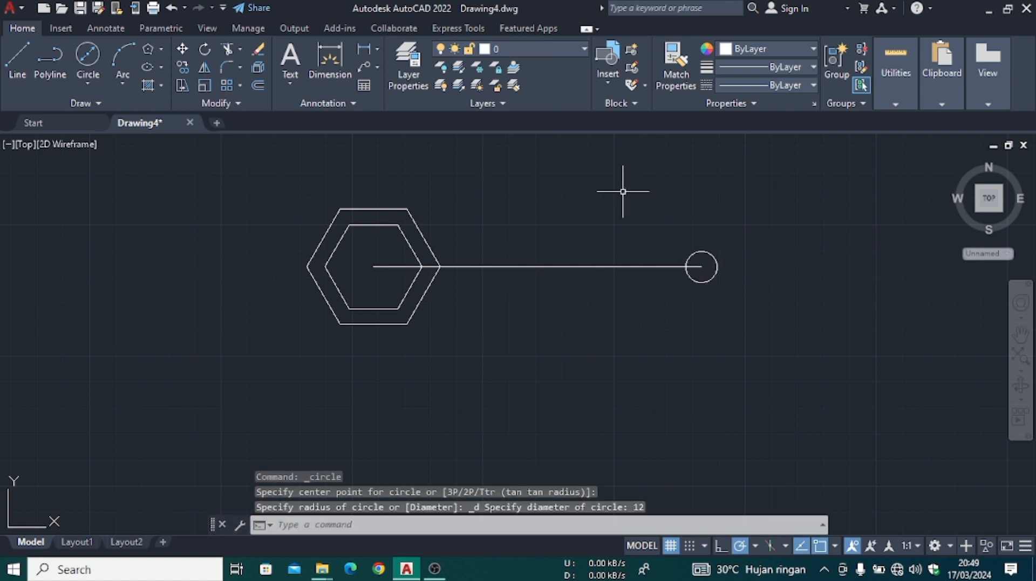
- Offset the horizontal centre line by 12 both above and below itself
{"action": "left_click", "coordinate": [256, 87]}
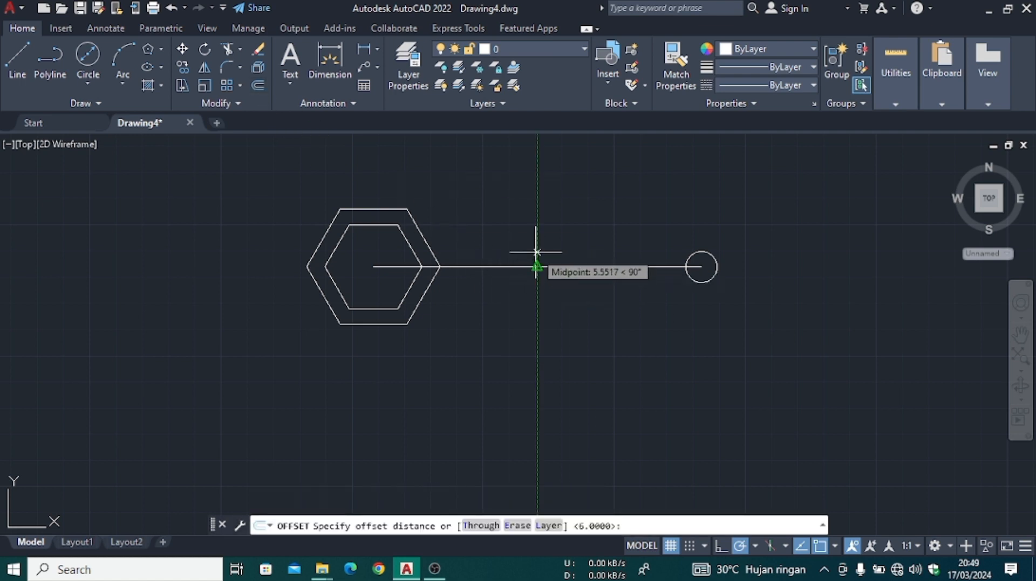
{"action": "type", "text": "1"}
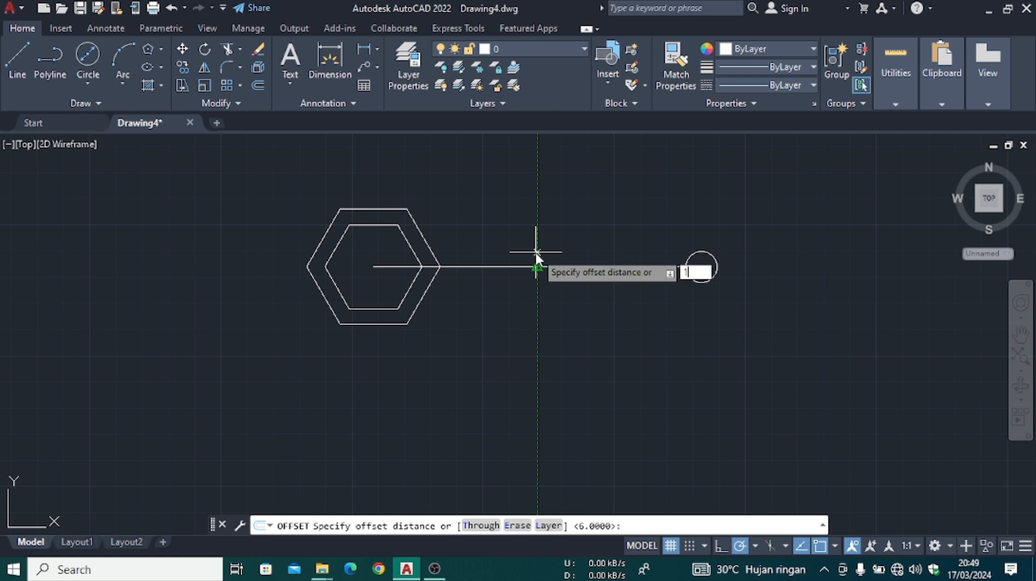
{"action": "type", "text": "2"}
{"action": "key", "text": "Return"}
{"action": "left_click", "coordinate": [537, 266]}
{"action": "left_click", "coordinate": [536, 237]}
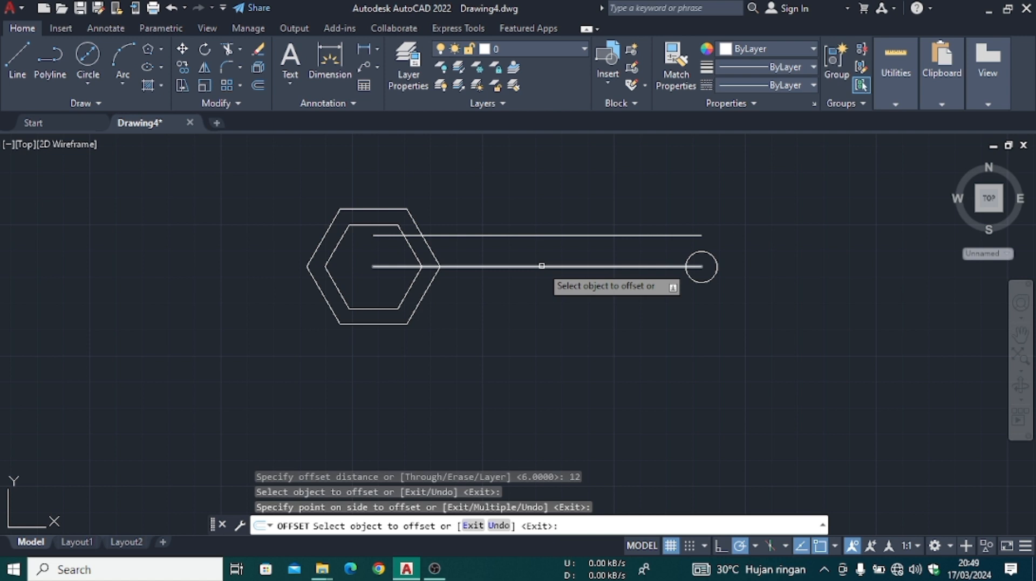
{"action": "left_click", "coordinate": [542, 266]}
{"action": "left_click", "coordinate": [545, 296]}
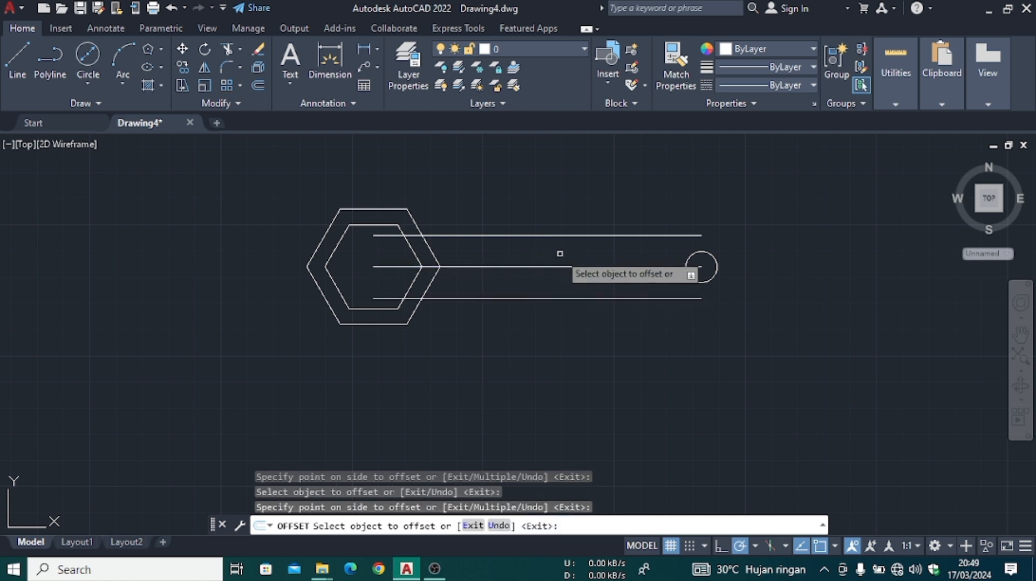
- Fillet the right ends of the two parallel offset lines into a rounded arm end around the small circle
{"action": "left_click", "coordinate": [224, 68]}
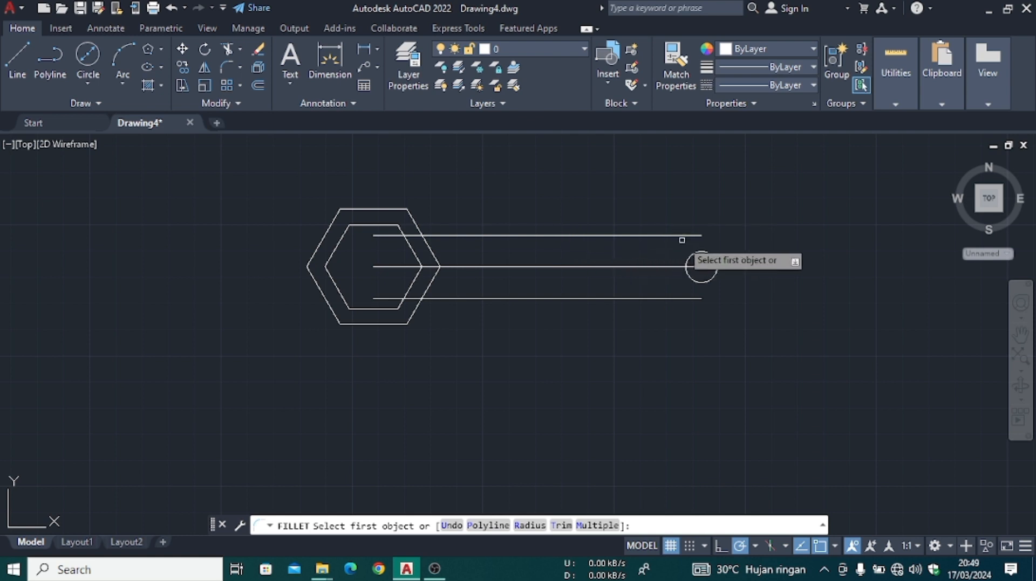
{"action": "left_click", "coordinate": [690, 235]}
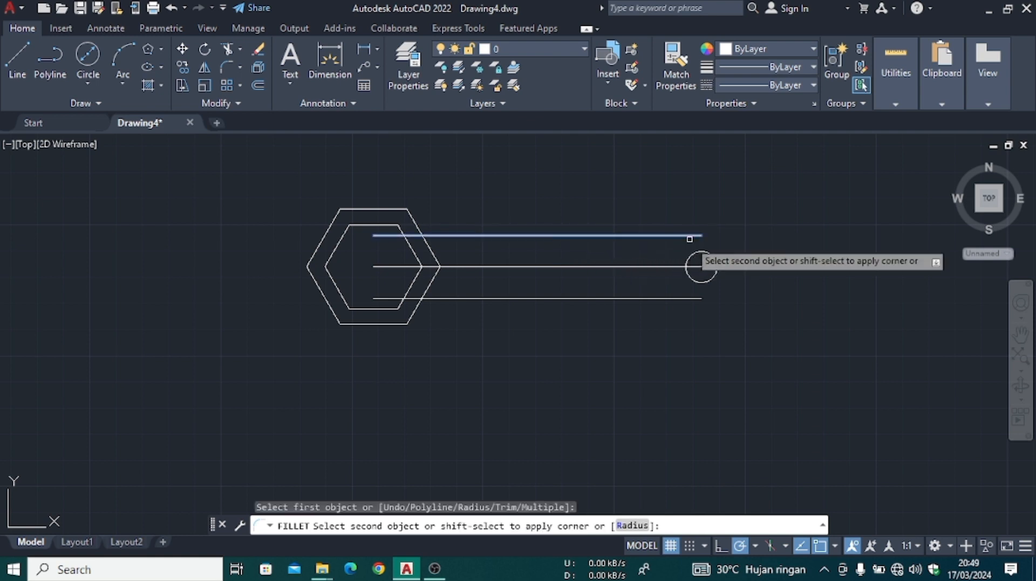
{"action": "left_click", "coordinate": [692, 299]}
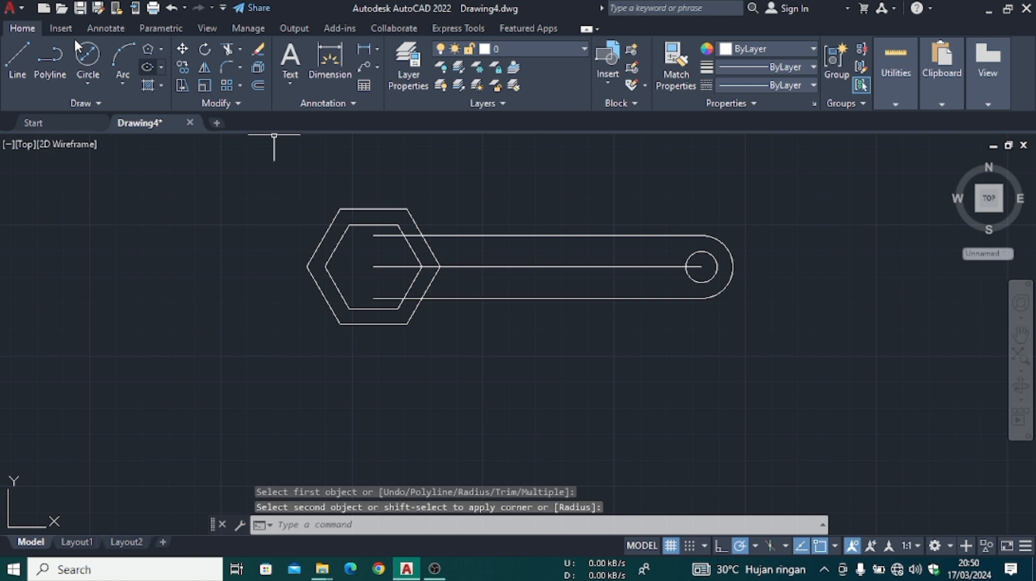
- Trim the arm's two edges back to the outer hexagon and remove the entire centre line, including the piece inside the circle
{"action": "left_click", "coordinate": [225, 50]}
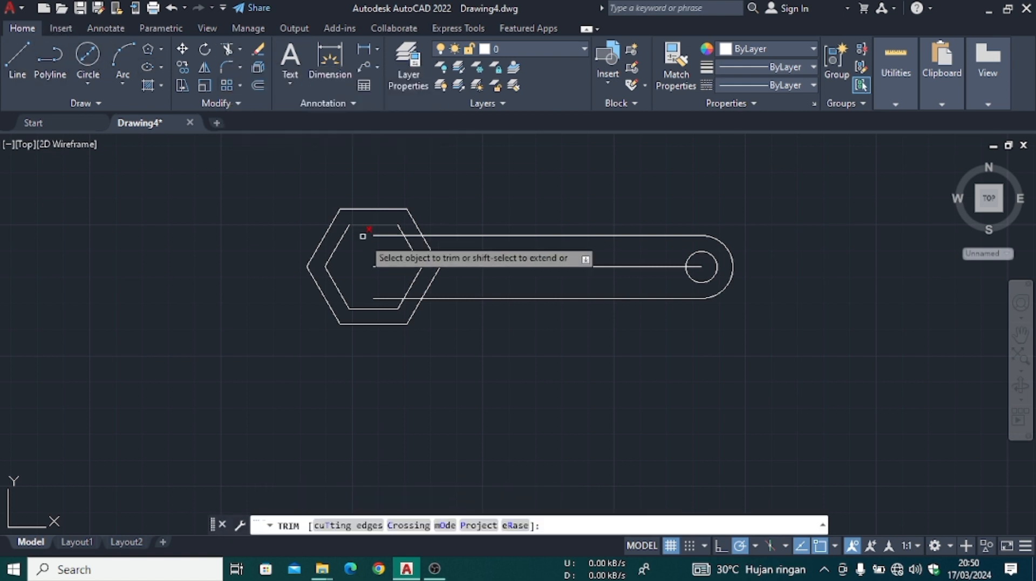
{"action": "left_click", "coordinate": [397, 268]}
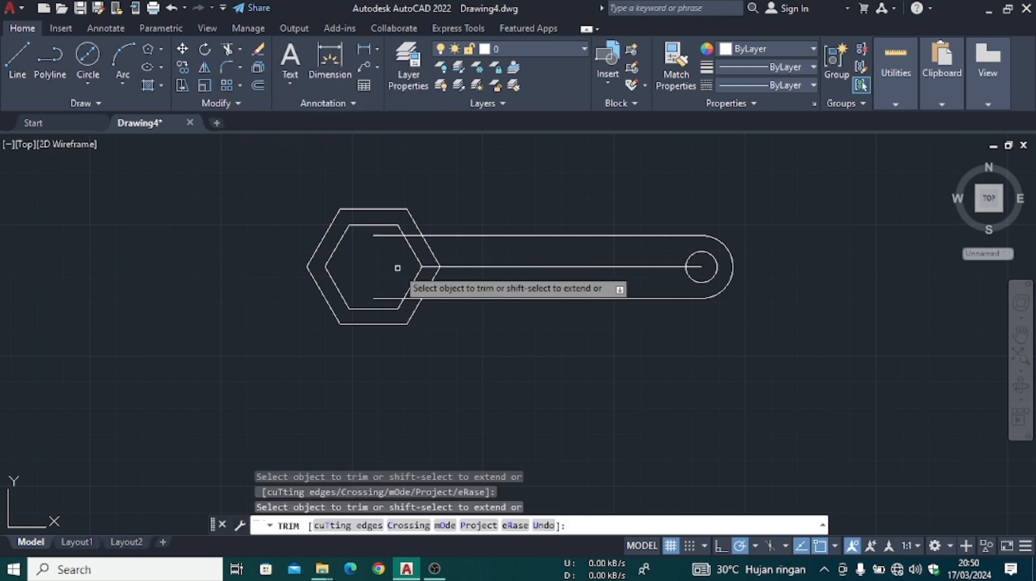
{"action": "left_click", "coordinate": [426, 266]}
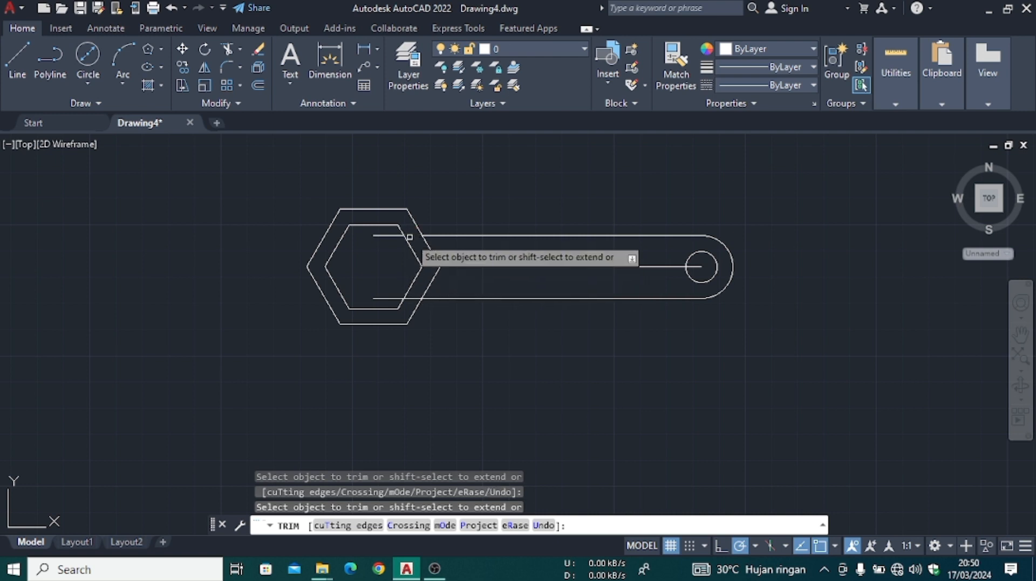
{"action": "left_click_drag", "start_coordinate": [390, 235], "coordinate": [391, 304]}
{"action": "left_click_drag", "start_coordinate": [472, 256], "coordinate": [478, 275]}
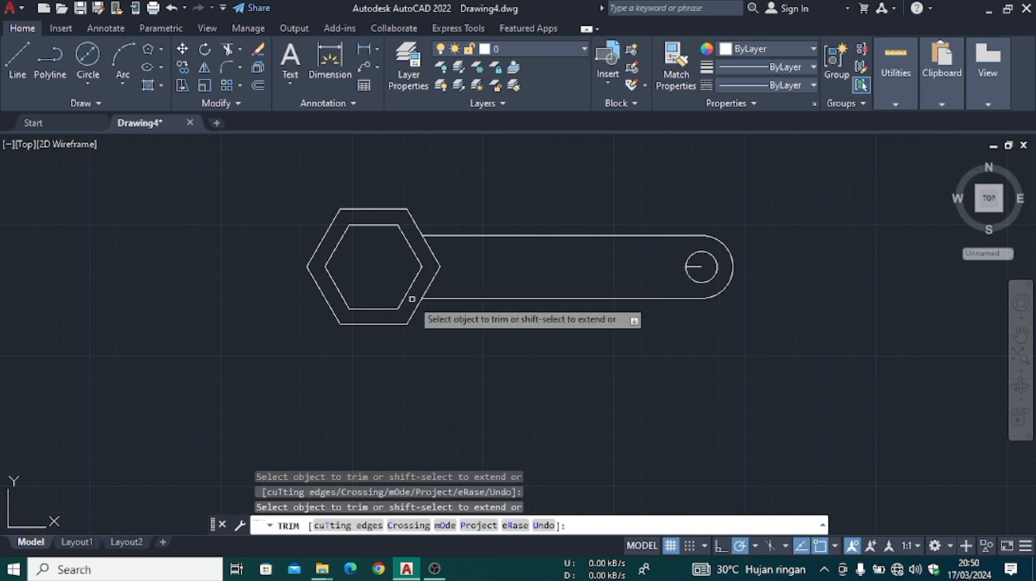
{"action": "left_click_drag", "start_coordinate": [699, 268], "coordinate": [701, 267]}
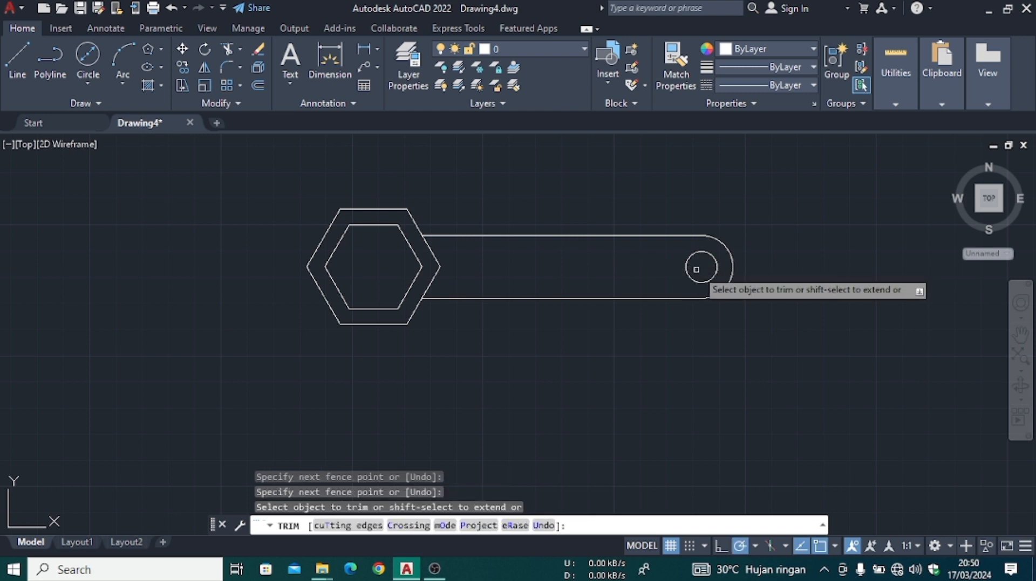
- Draw the arm's side profile below, with a baseline spanning the part's full width, a 6-high right end and a top edge back to the arm-hexagon junction
{"action": "left_click", "coordinate": [19, 54]}
{"action": "middle_click_drag", "start_coordinate": [405, 342], "coordinate": [404, 264]}
{"action": "scroll", "coordinate": [405, 269], "scroll_direction": "up", "scroll_amount": 2}
{"action": "scroll", "coordinate": [399, 268], "scroll_direction": "down", "scroll_amount": 4}
{"action": "middle_click_drag", "start_coordinate": [361, 271], "coordinate": [370, 252]}
{"action": "scroll", "coordinate": [362, 226], "scroll_direction": "up", "scroll_amount": 2}
{"action": "mouse_move", "coordinate": [335, 186]}
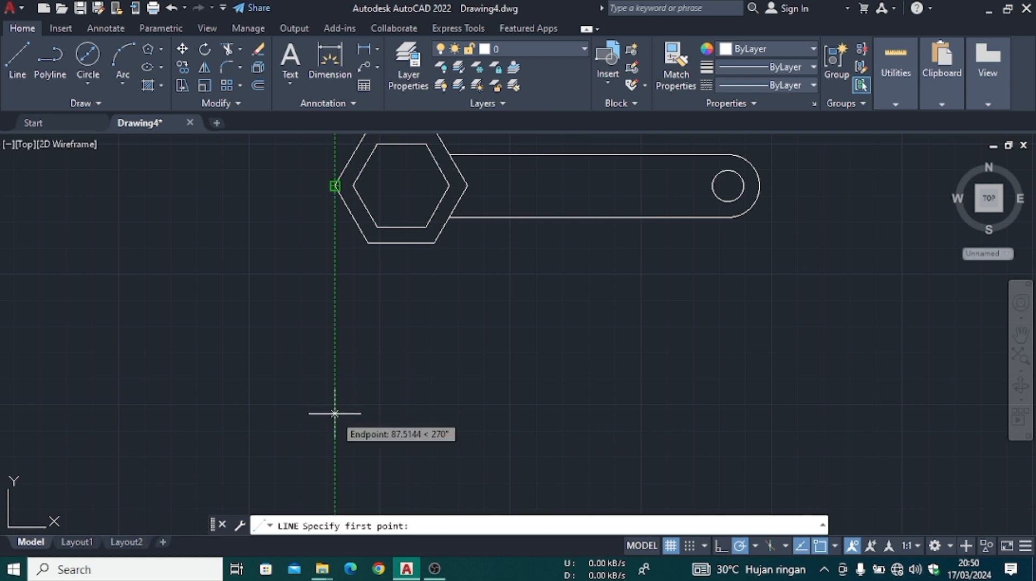
{"action": "left_click", "coordinate": [334, 414]}
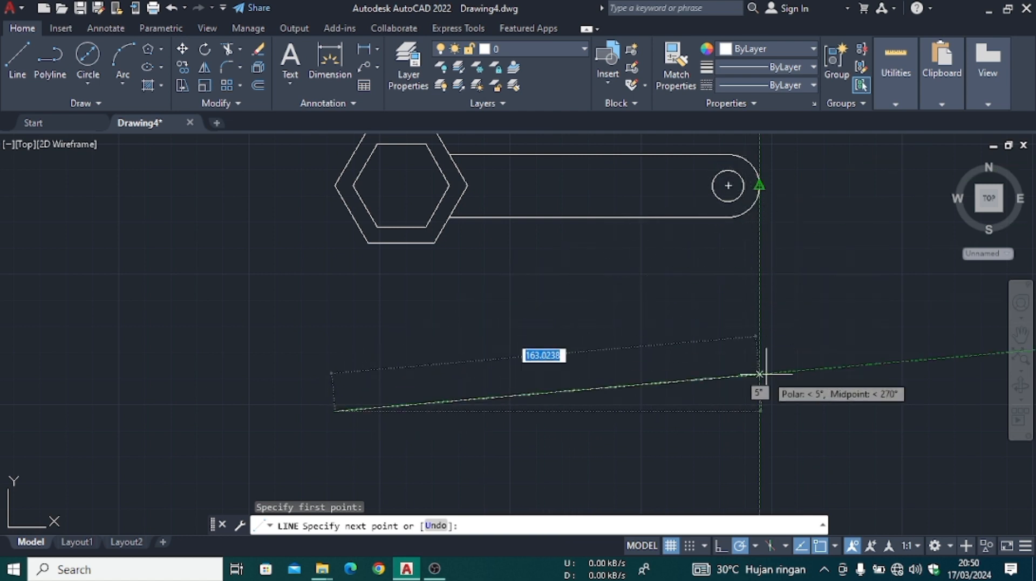
{"action": "left_click", "coordinate": [760, 411]}
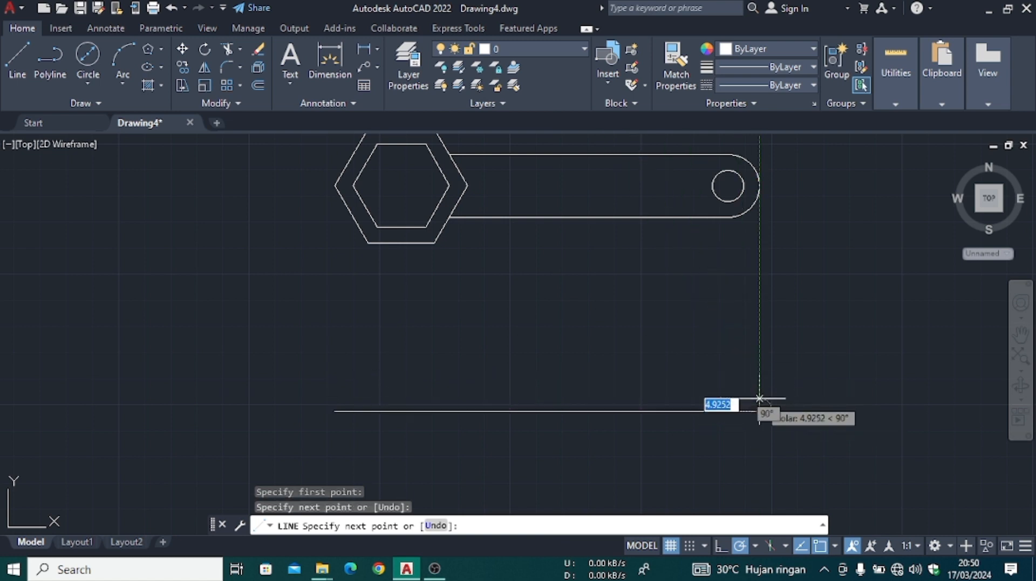
{"action": "key", "text": "Return"}
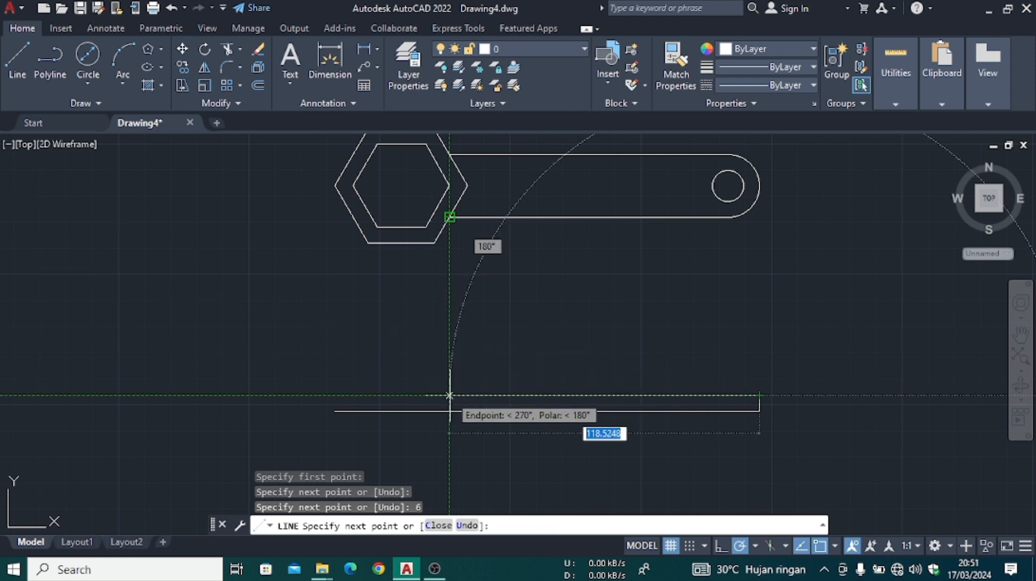
{"action": "left_click", "coordinate": [449, 396]}
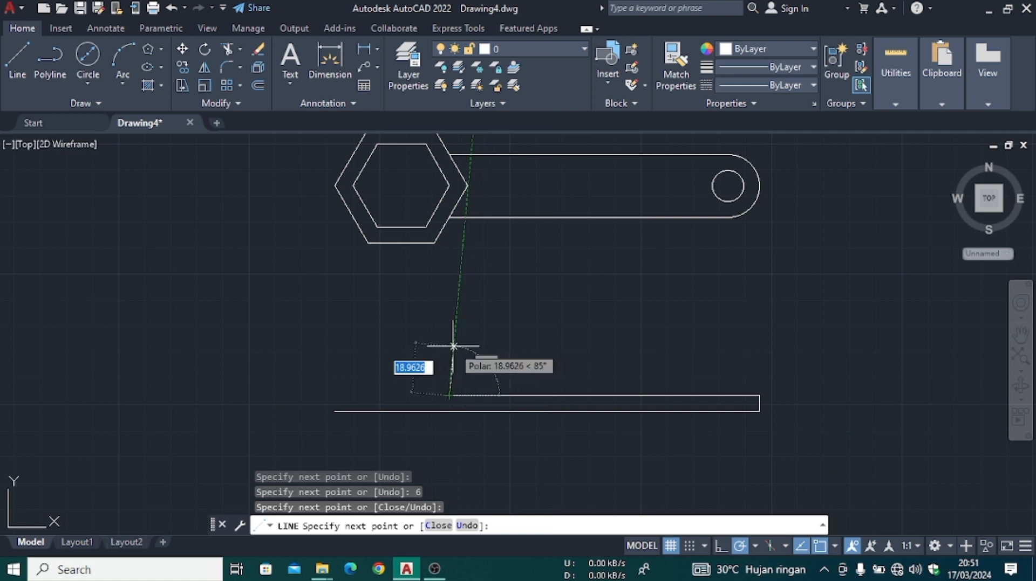
{"action": "key", "text": "Escape"}
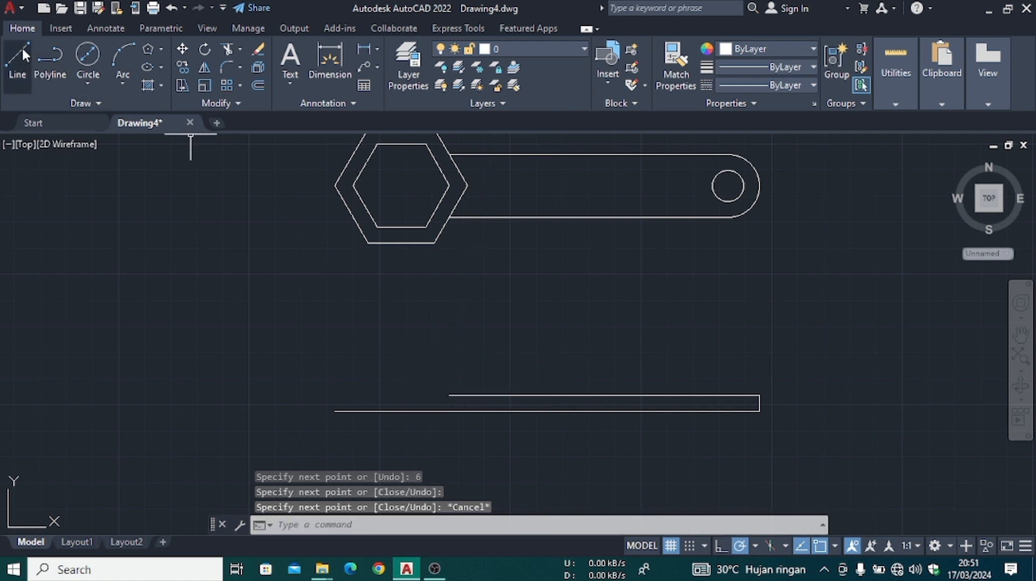
{"action": "left_click", "coordinate": [335, 411]}
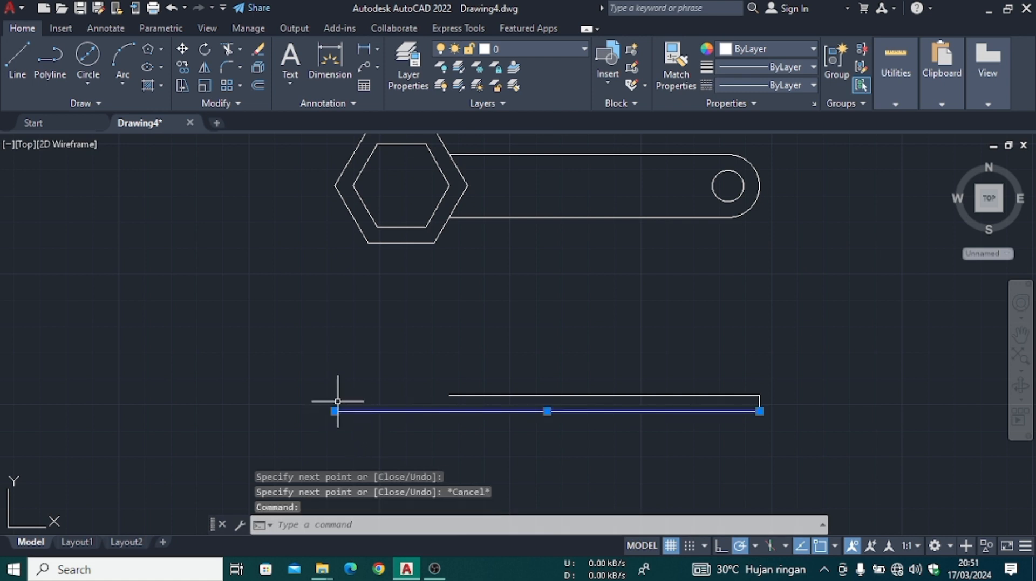
{"action": "left_click", "coordinate": [16, 68]}
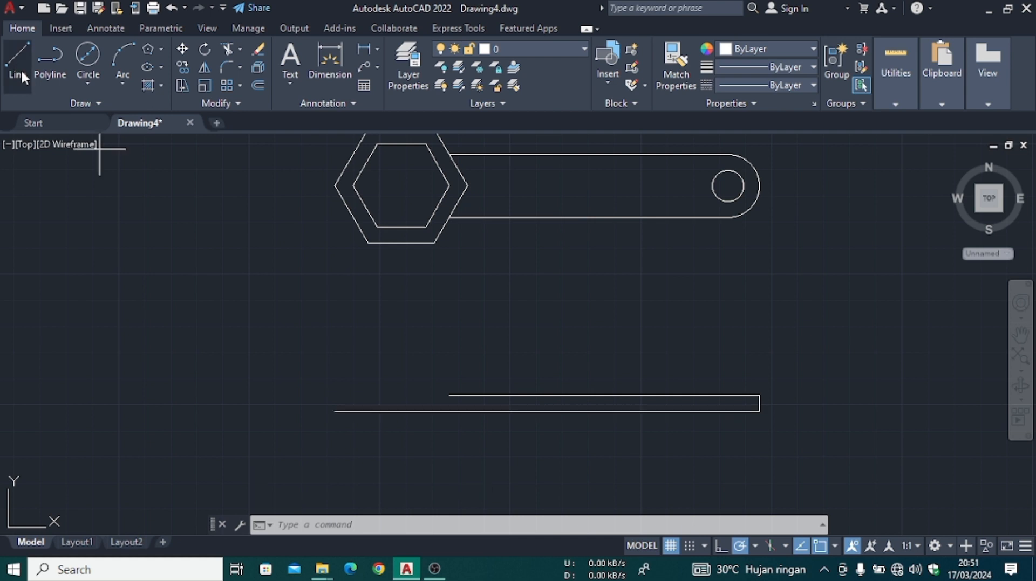
{"action": "left_click", "coordinate": [335, 411]}
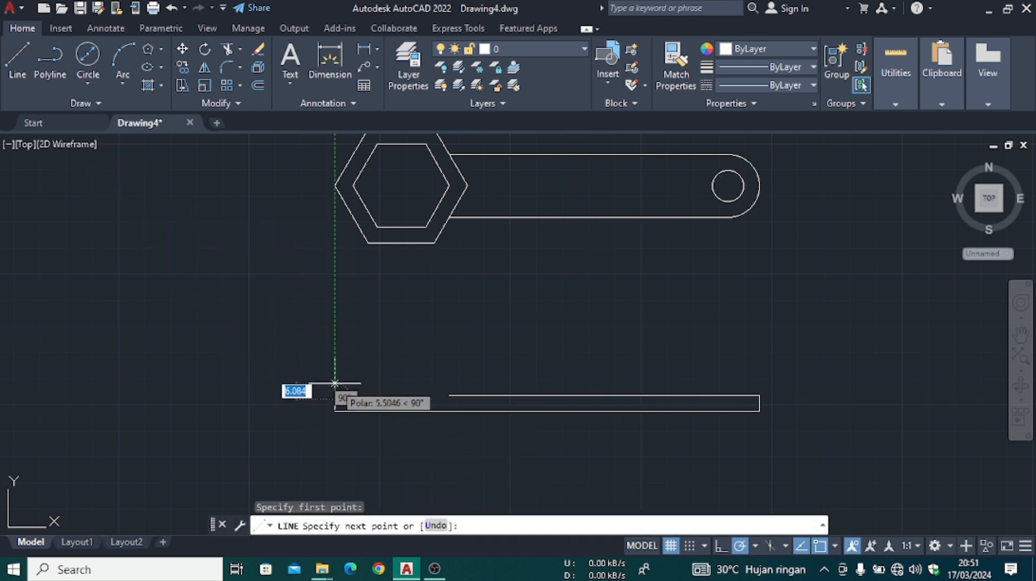
{"action": "key", "text": "Escape"}
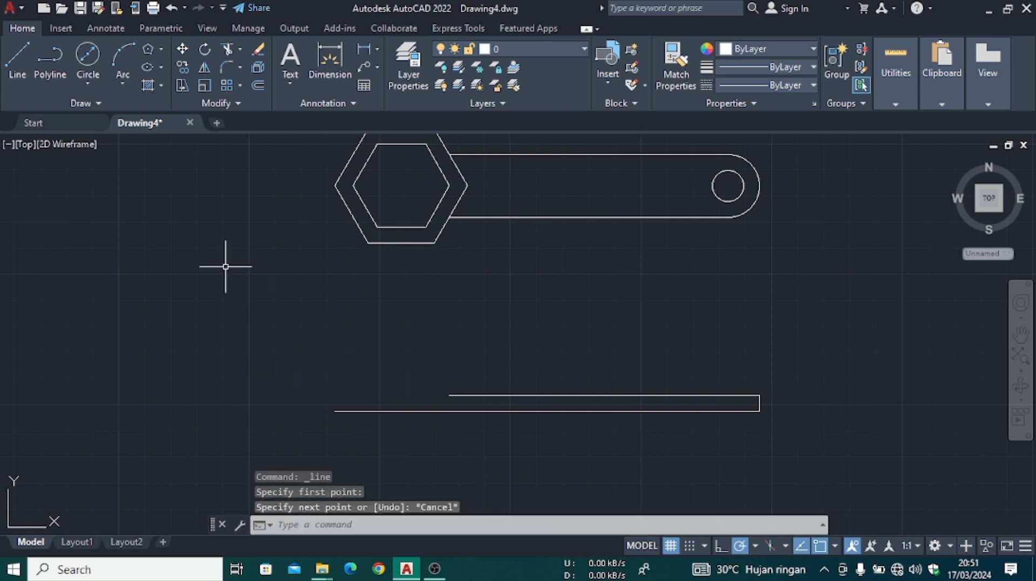
- Draw the head's side profile 20 high from the baseline's left end, across to the outer hexagon's right vertex and down to the arm's top edge
{"action": "left_click", "coordinate": [18, 59]}
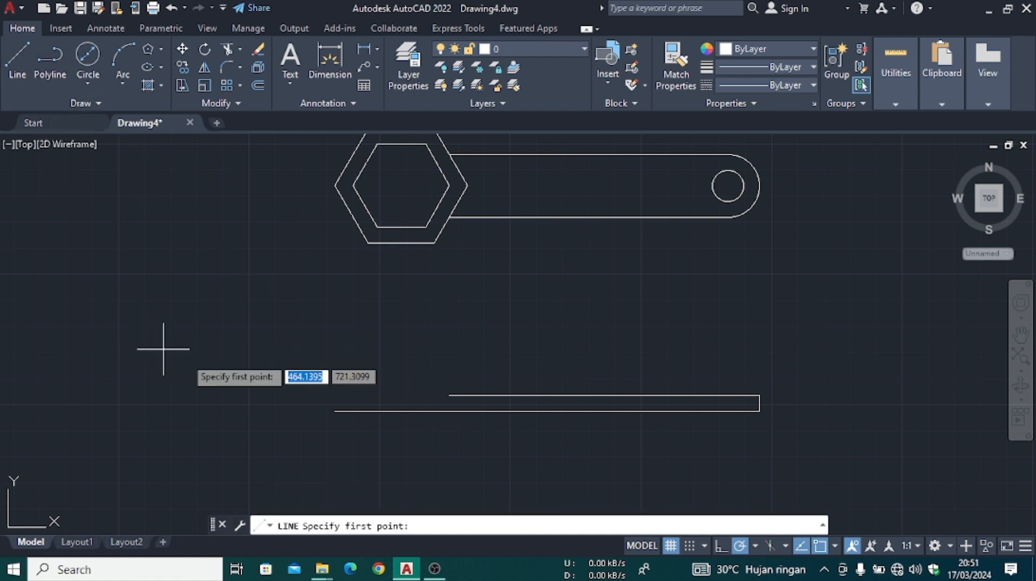
{"action": "left_click", "coordinate": [335, 411]}
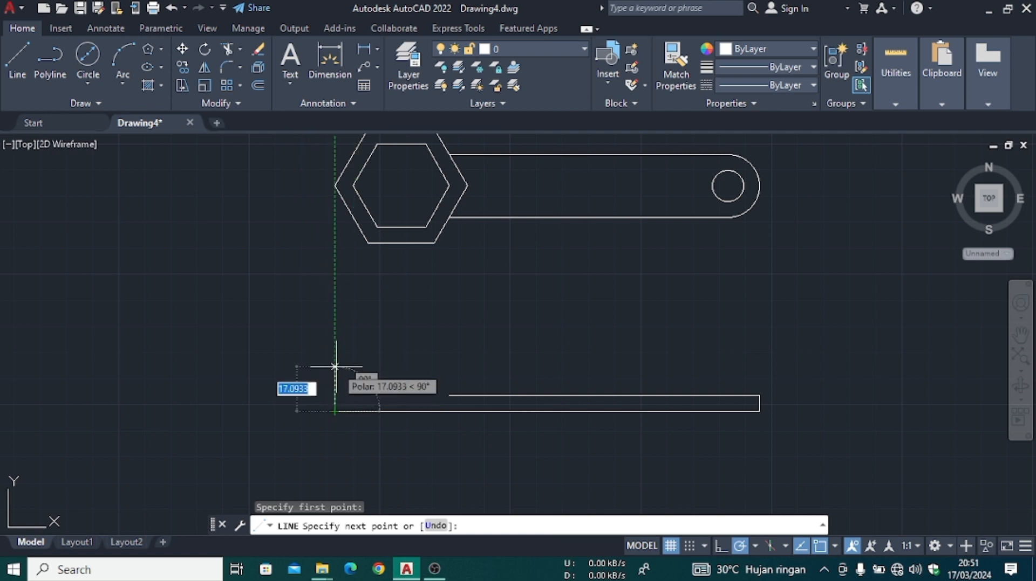
{"action": "type", "text": "20"}
{"action": "key", "text": "Return"}
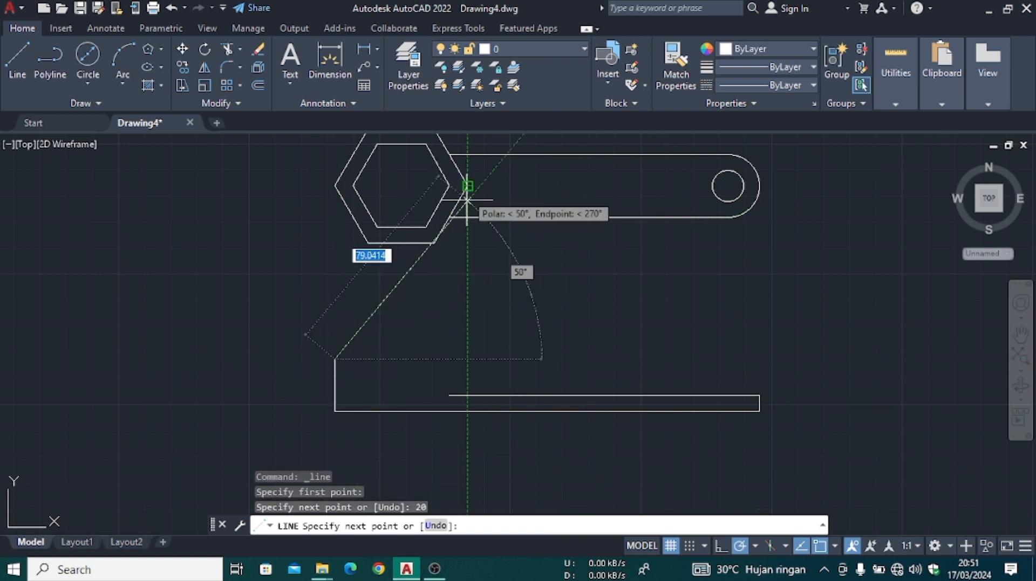
{"action": "left_click", "coordinate": [467, 359]}
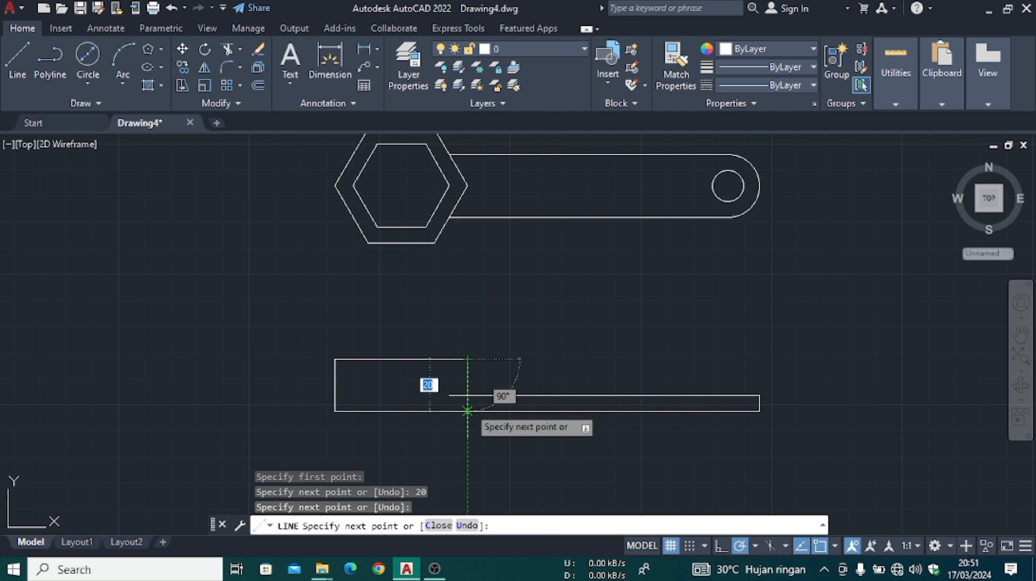
{"action": "left_click", "coordinate": [467, 395]}
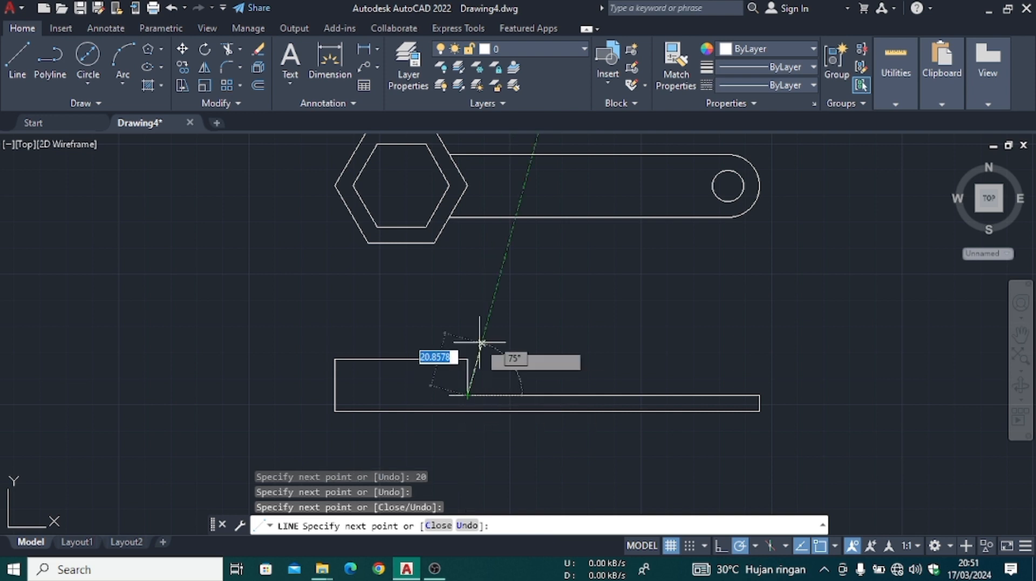
{"action": "key", "text": "BackSpace"}
{"action": "key", "text": "Escape"}
{"action": "key", "text": "Escape"}
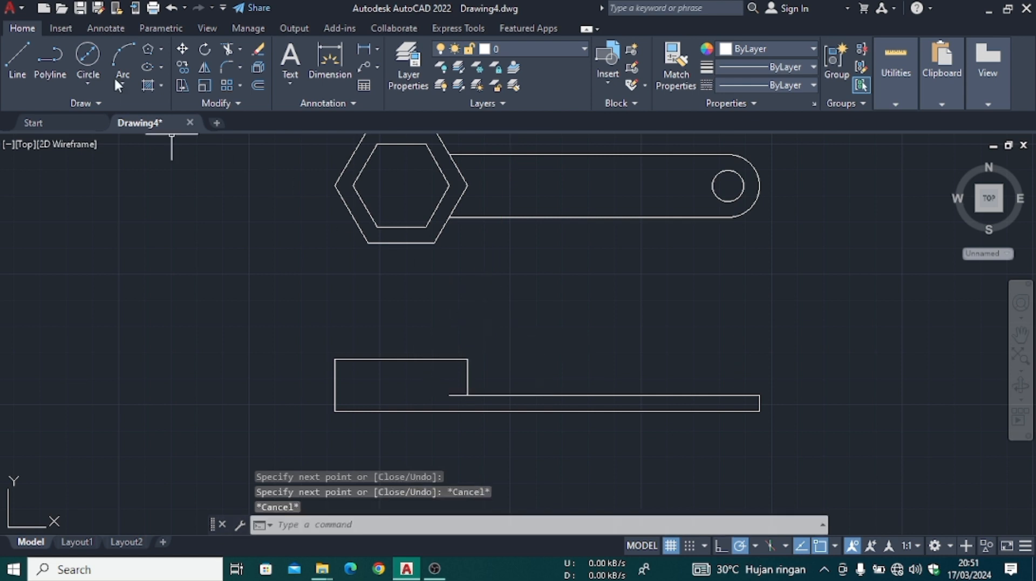
- Draw two vertical lines across the full height of the head's side profile, aligned with the outer hexagon's two lower corners
{"action": "left_click", "coordinate": [20, 54]}
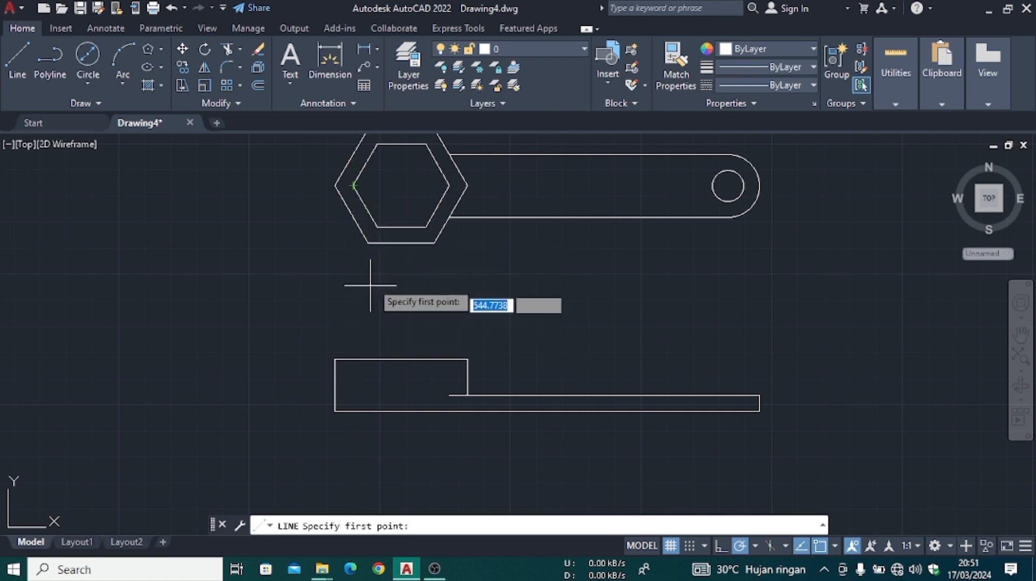
{"action": "mouse_move", "coordinate": [368, 244]}
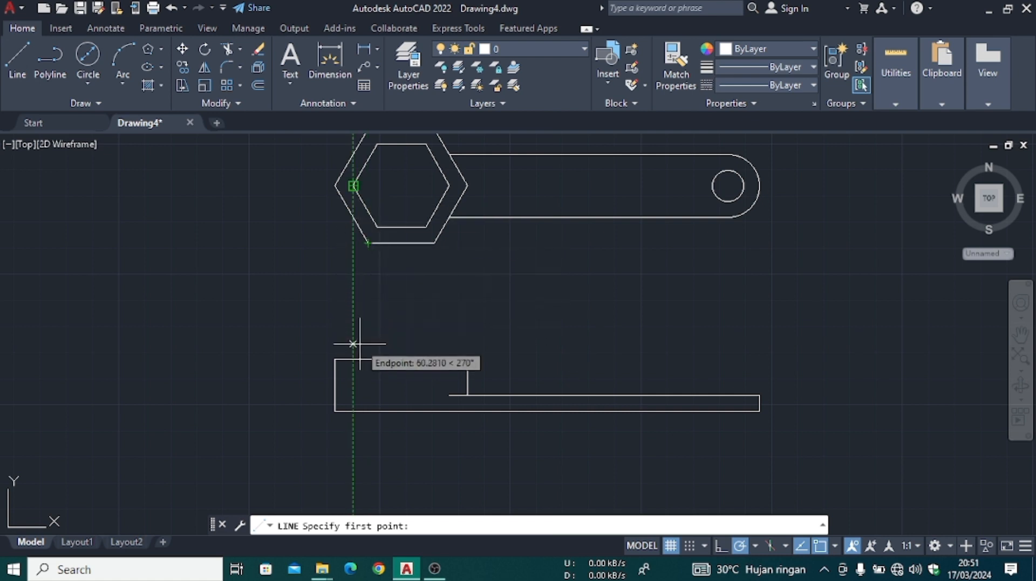
{"action": "left_click", "coordinate": [367, 359]}
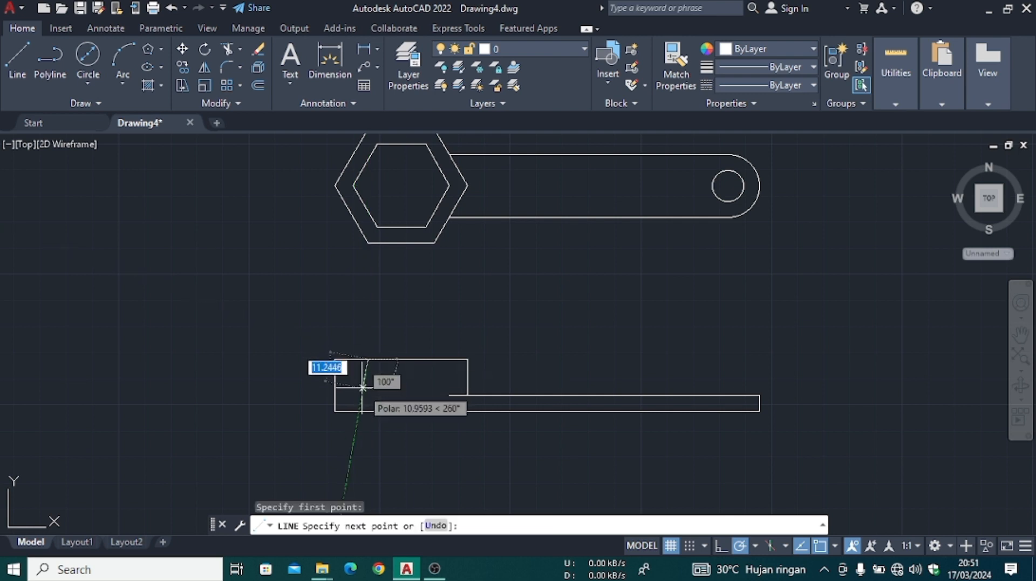
{"action": "left_click", "coordinate": [368, 411]}
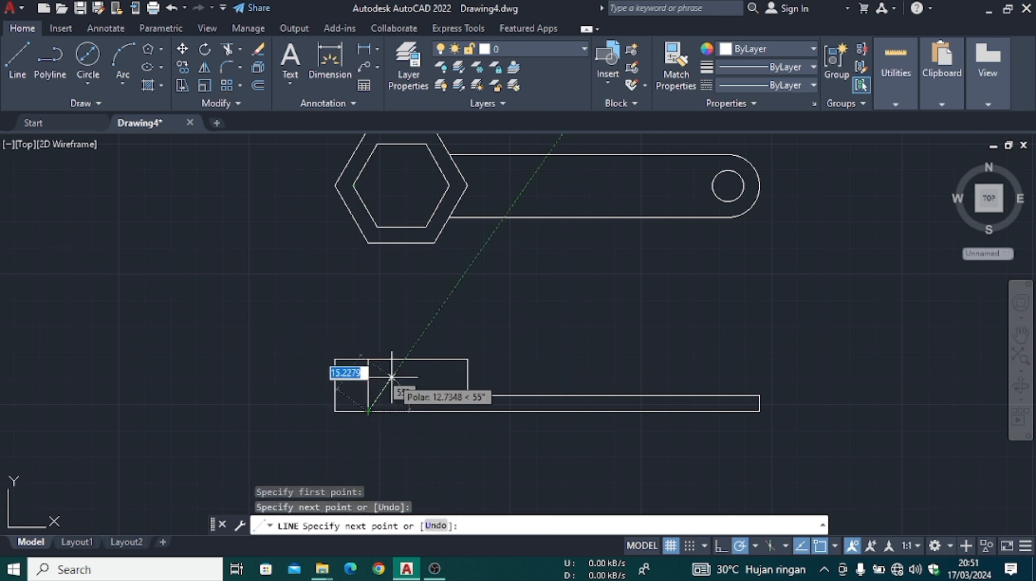
{"action": "key", "text": "Escape"}
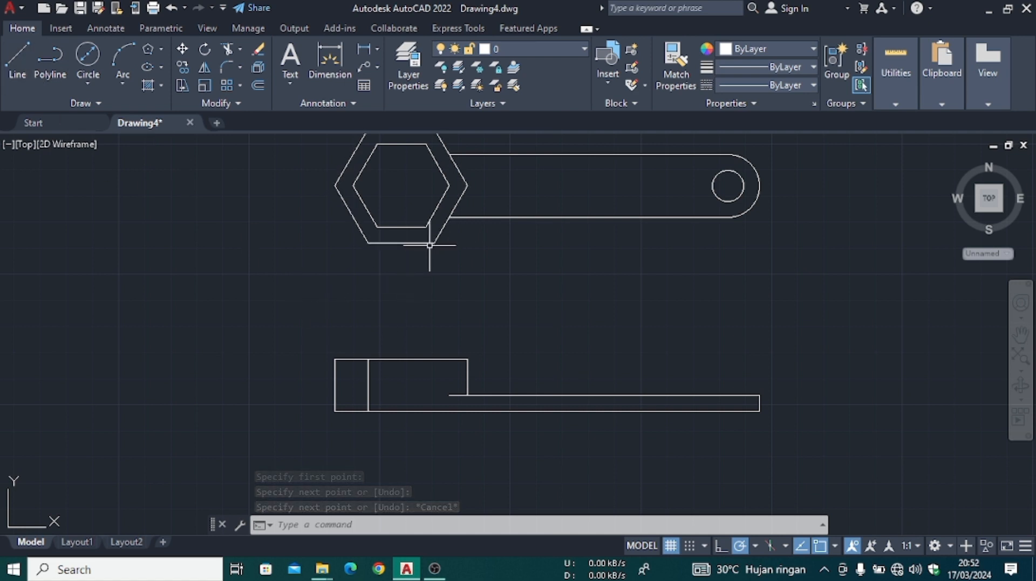
{"action": "left_click", "coordinate": [17, 47]}
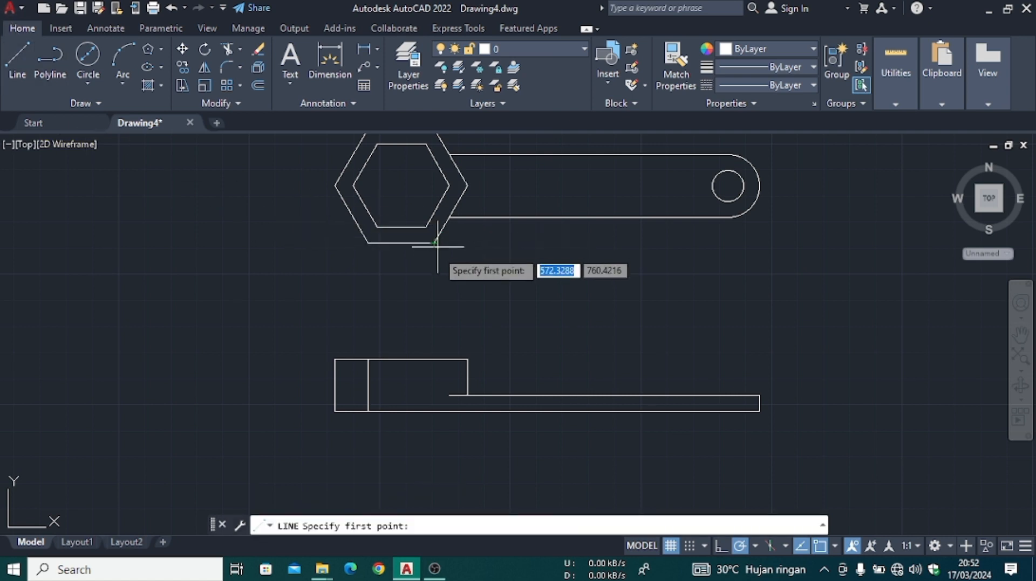
{"action": "left_click", "coordinate": [434, 358]}
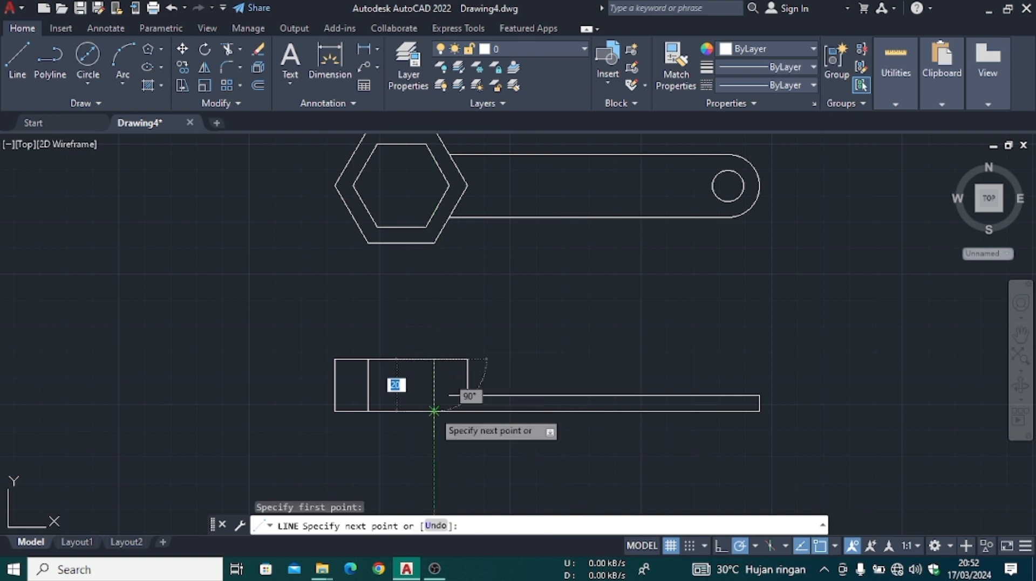
{"action": "left_click", "coordinate": [434, 412]}
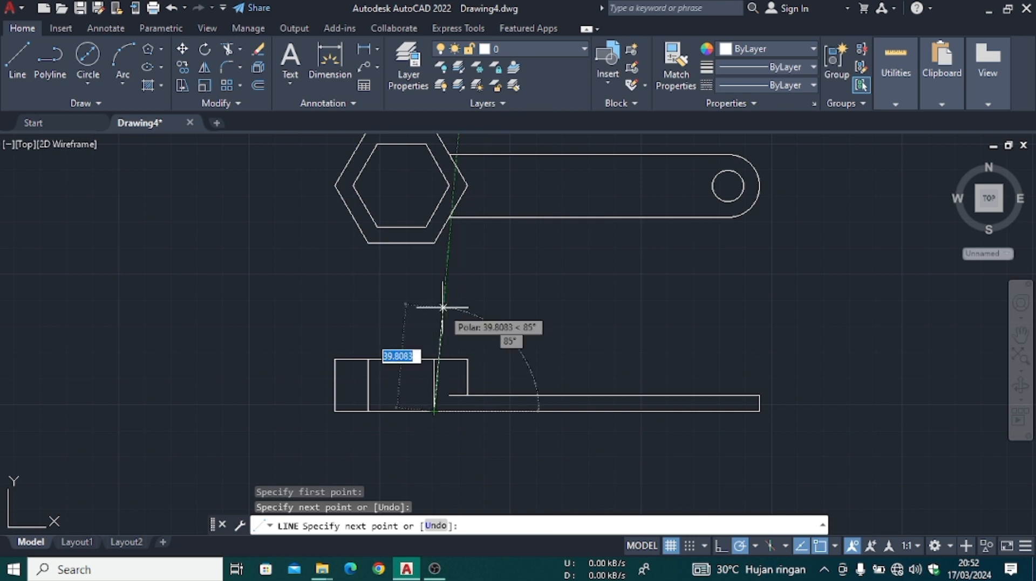
{"action": "key", "text": "Escape"}
- Draw two full-height vertical lines in the head's side profile, aligned with the inner hexagon's two lower corners
{"action": "left_click", "coordinate": [20, 54]}
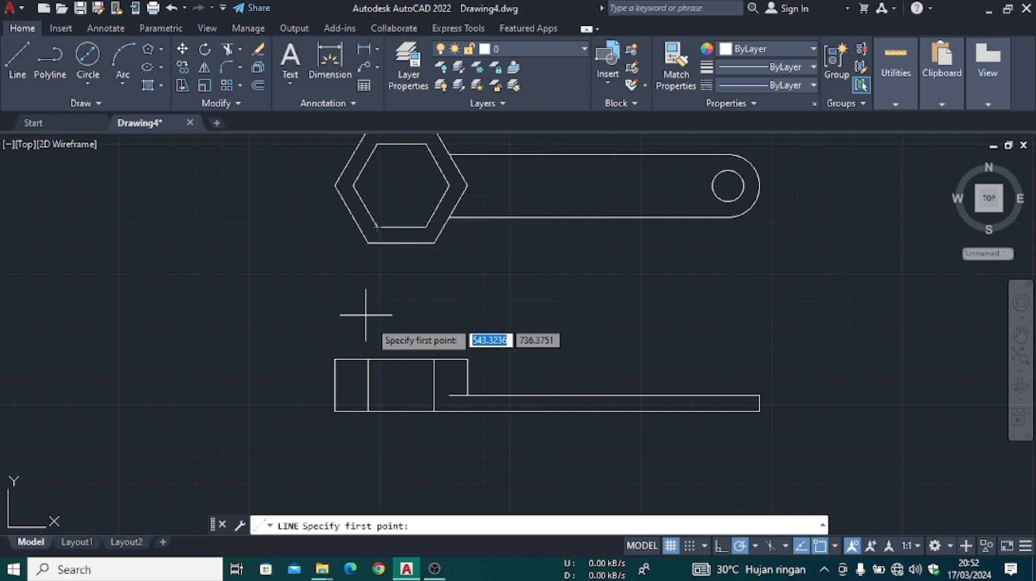
{"action": "left_click", "coordinate": [377, 358]}
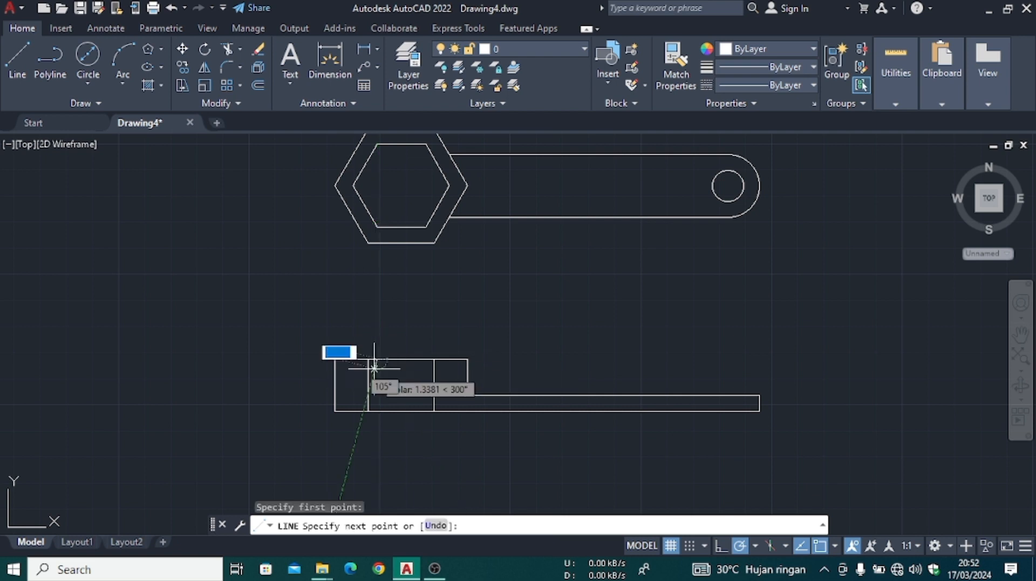
{"action": "left_click", "coordinate": [380, 411]}
{"action": "key", "text": "Escape"}
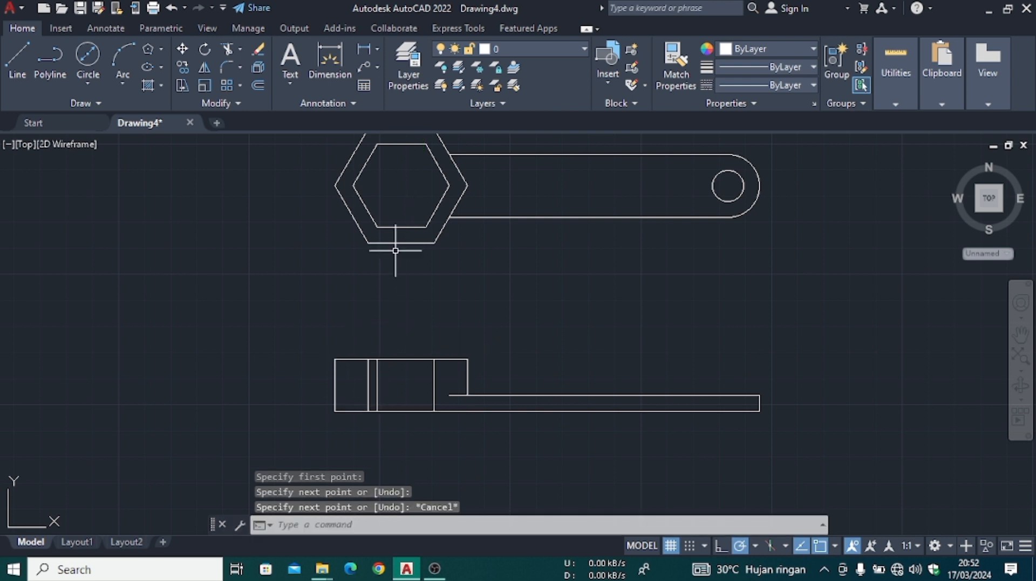
{"action": "left_click", "coordinate": [18, 50]}
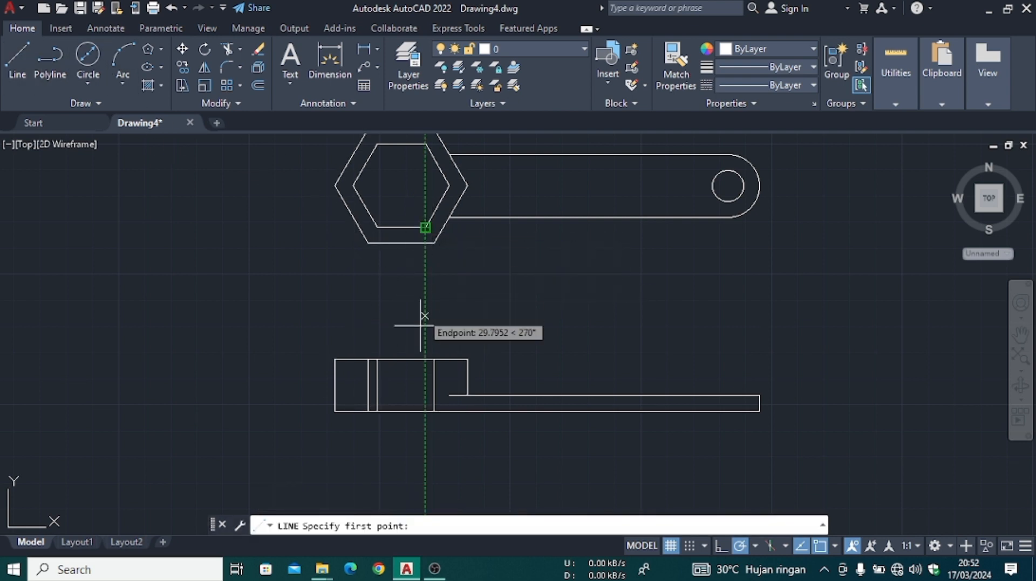
{"action": "left_click", "coordinate": [425, 358]}
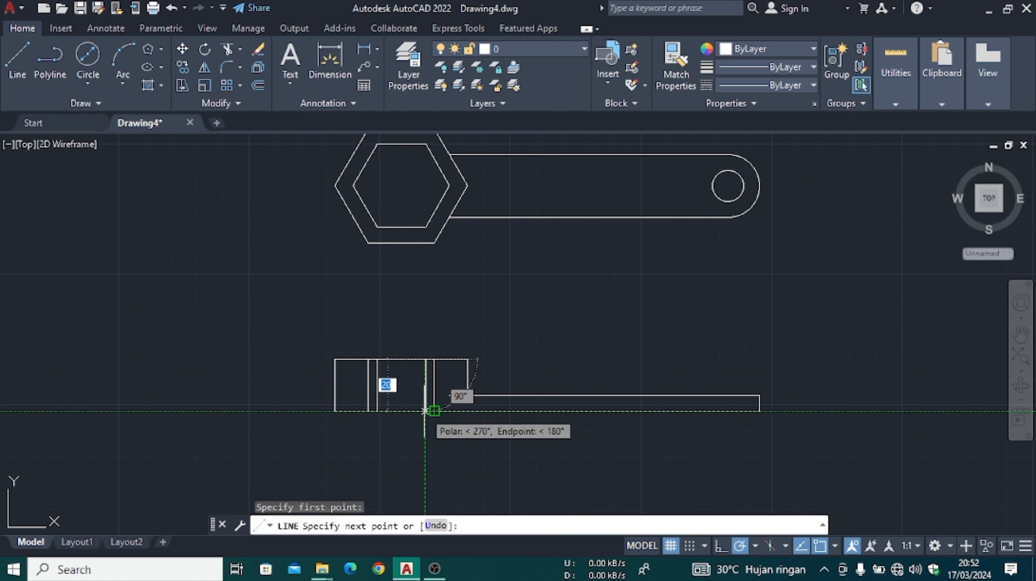
{"action": "left_click", "coordinate": [426, 411]}
{"action": "key", "text": "Escape"}
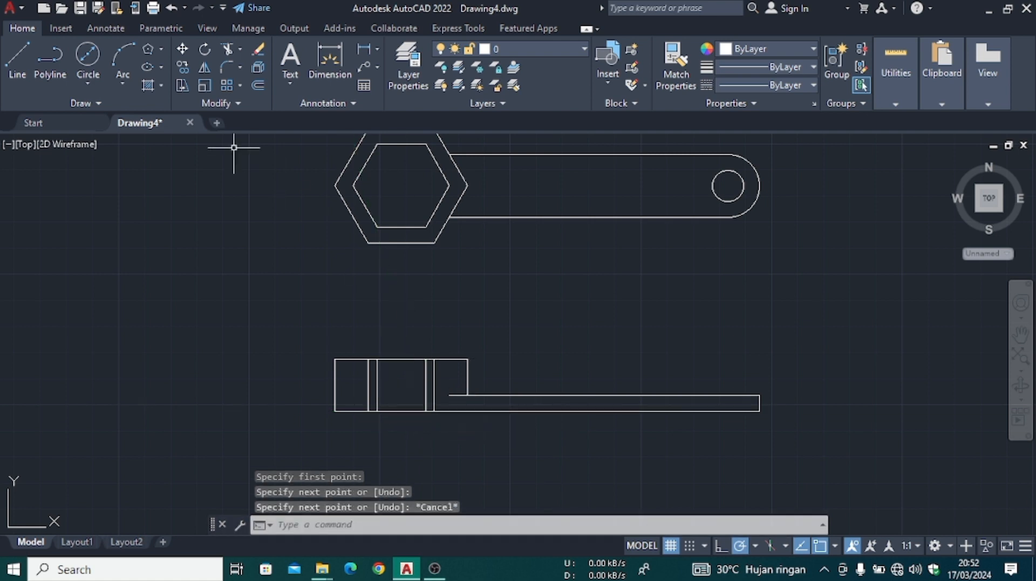
- Draw vertical lines from the head profile's top edge to the baseline, aligned with the inner hexagon's left and right vertices
{"action": "left_click", "coordinate": [20, 47]}
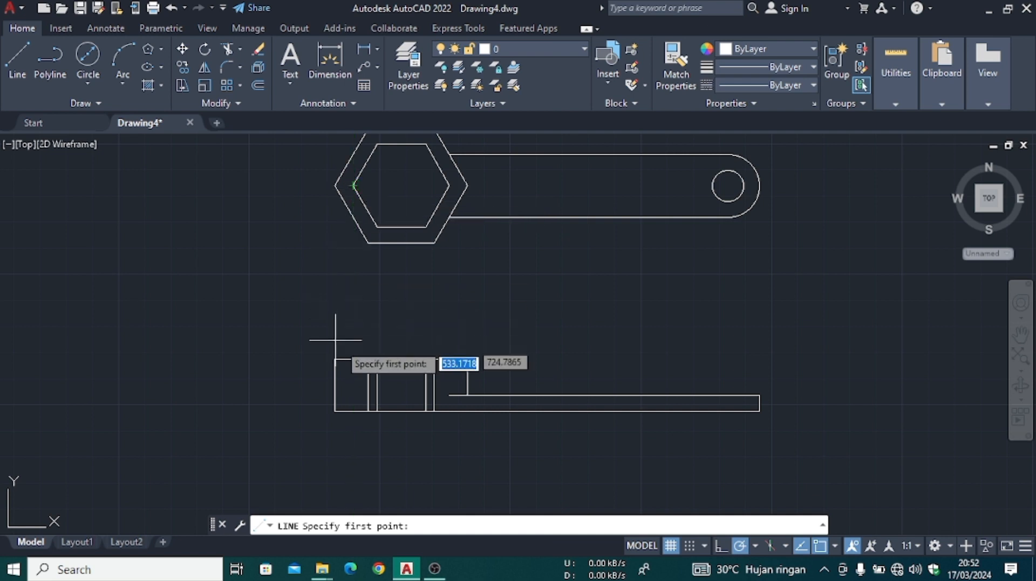
{"action": "left_click", "coordinate": [353, 359]}
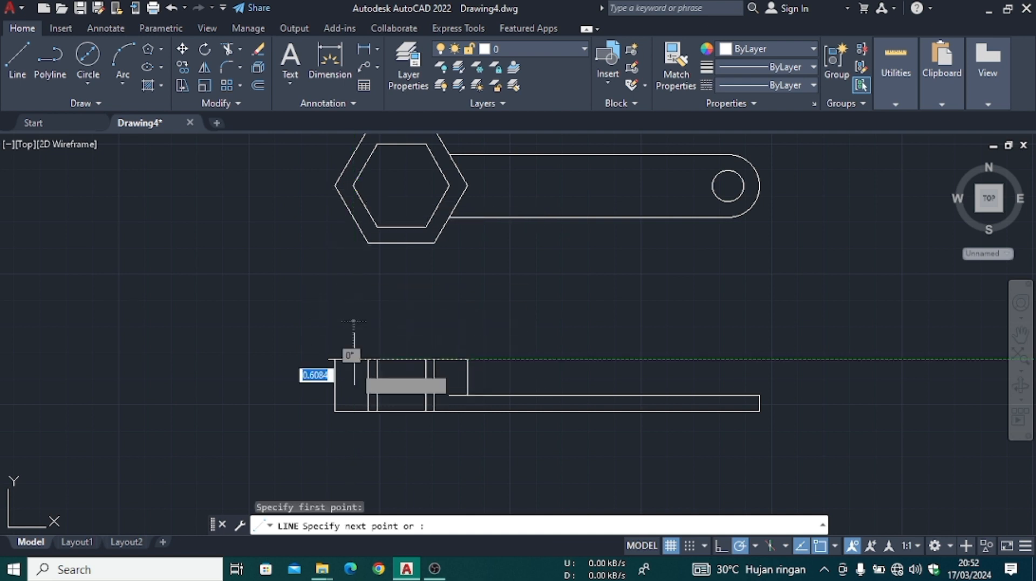
{"action": "left_click", "coordinate": [353, 411]}
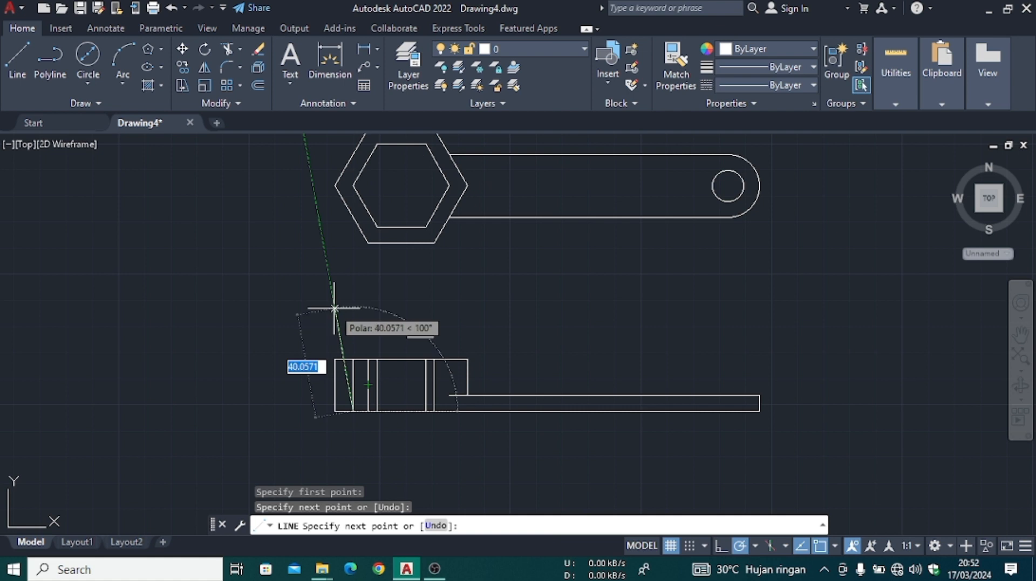
{"action": "key", "text": "Escape"}
{"action": "left_click", "coordinate": [20, 59]}
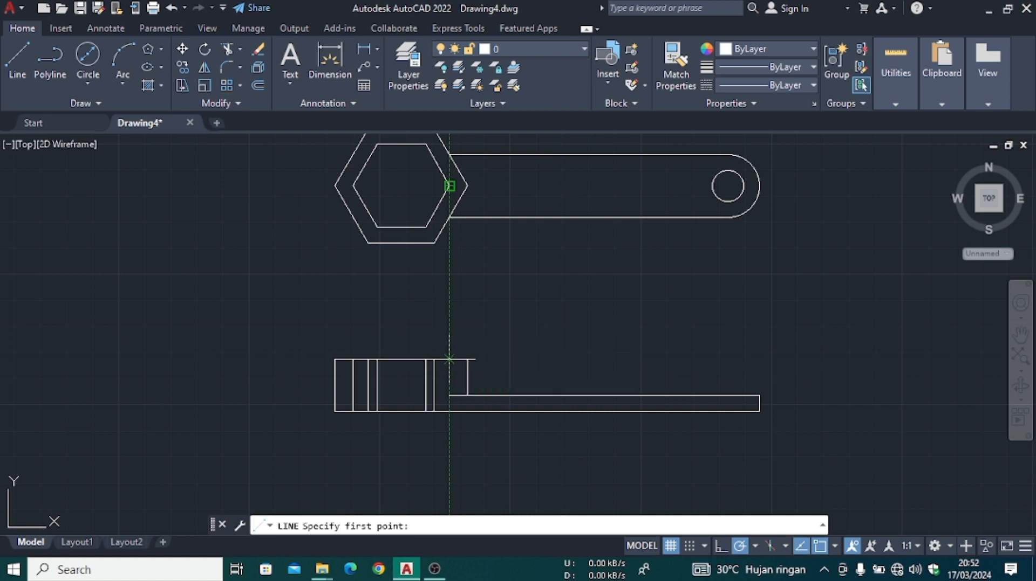
{"action": "left_click", "coordinate": [449, 359]}
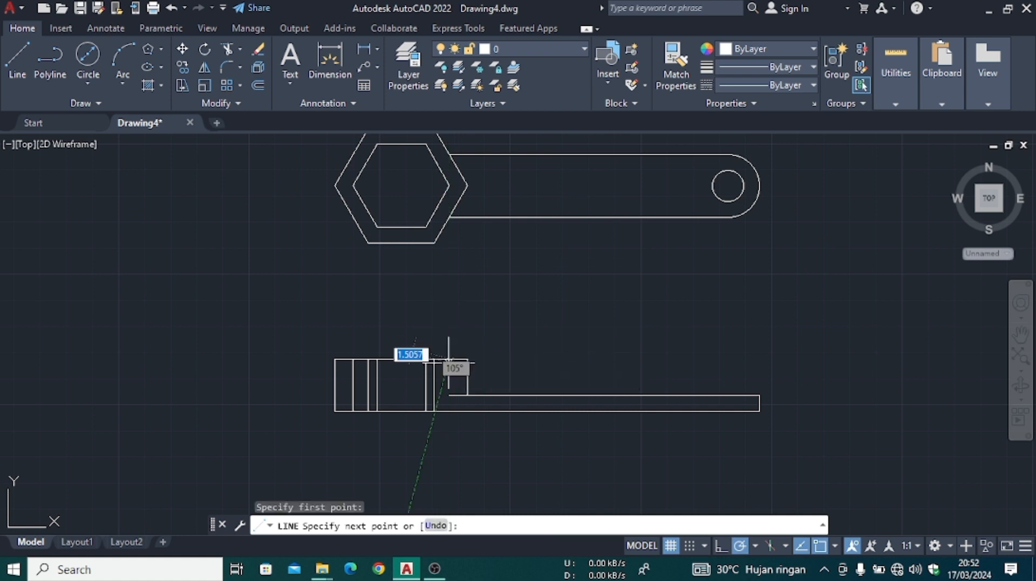
{"action": "left_click", "coordinate": [448, 410]}
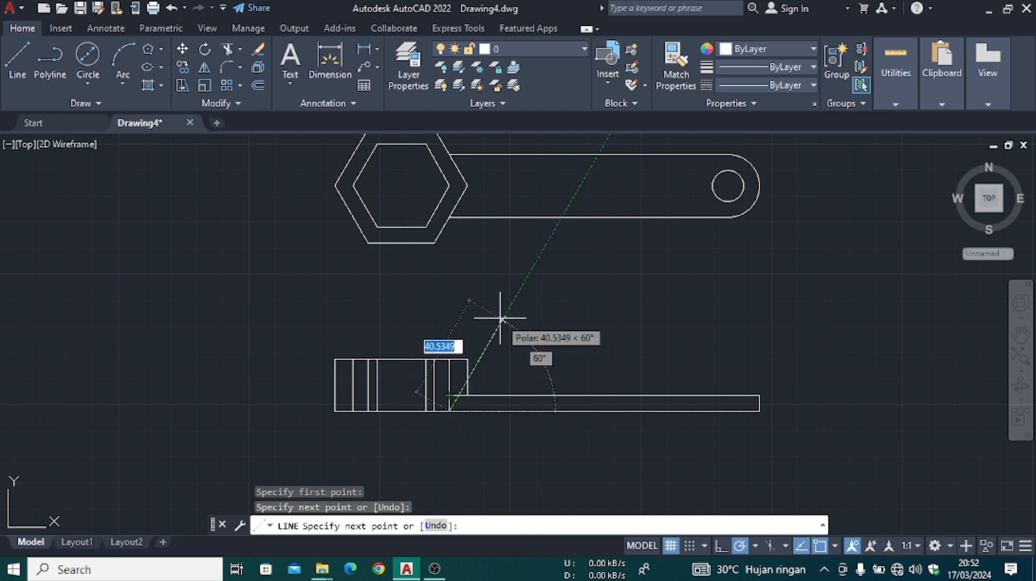
{"action": "key", "text": "Escape"}
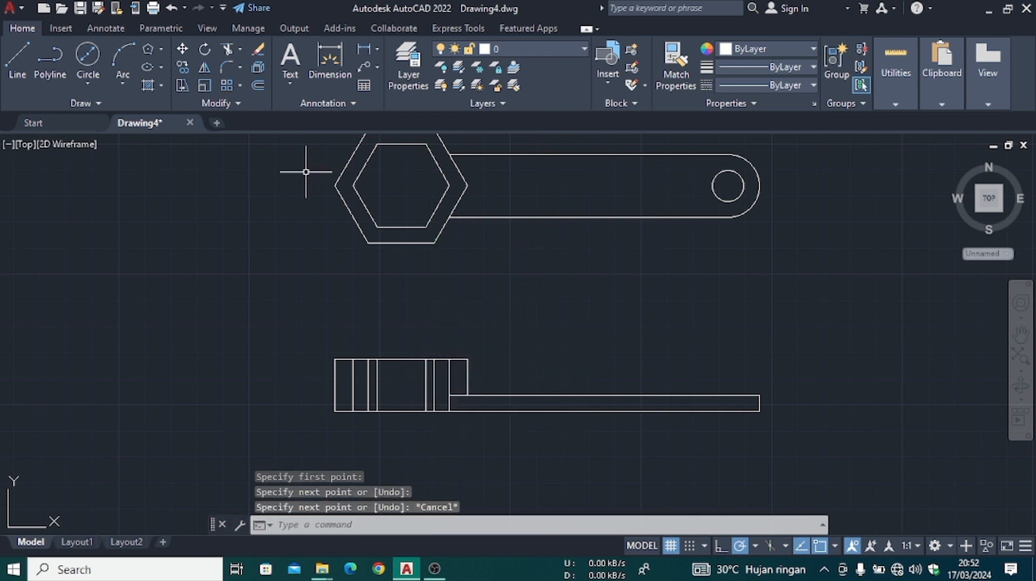
- Draw vertical projection lines from the small circle's left and right quadrants down to the side view's baseline
{"action": "left_click", "coordinate": [26, 54]}
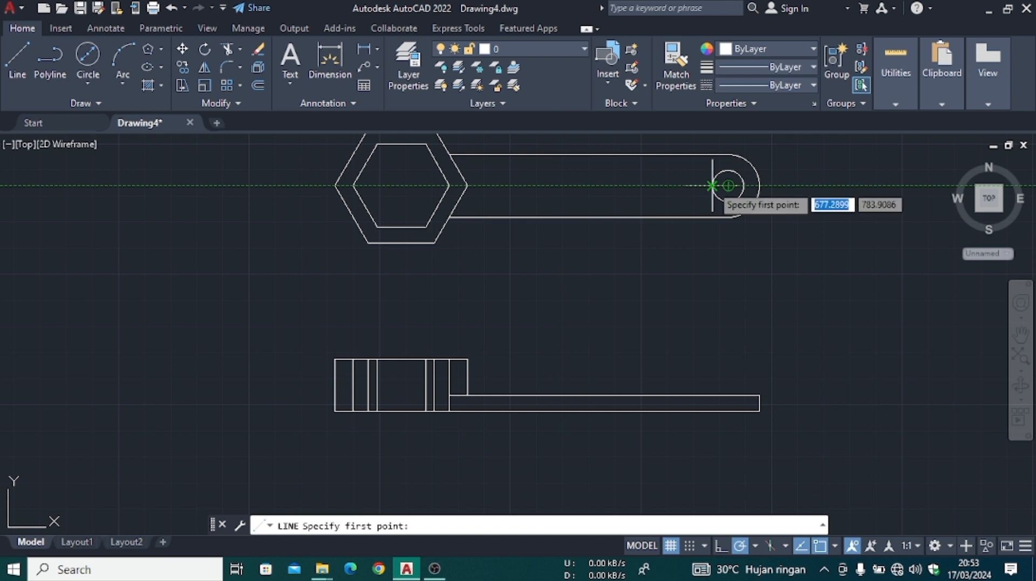
{"action": "left_click", "coordinate": [712, 185]}
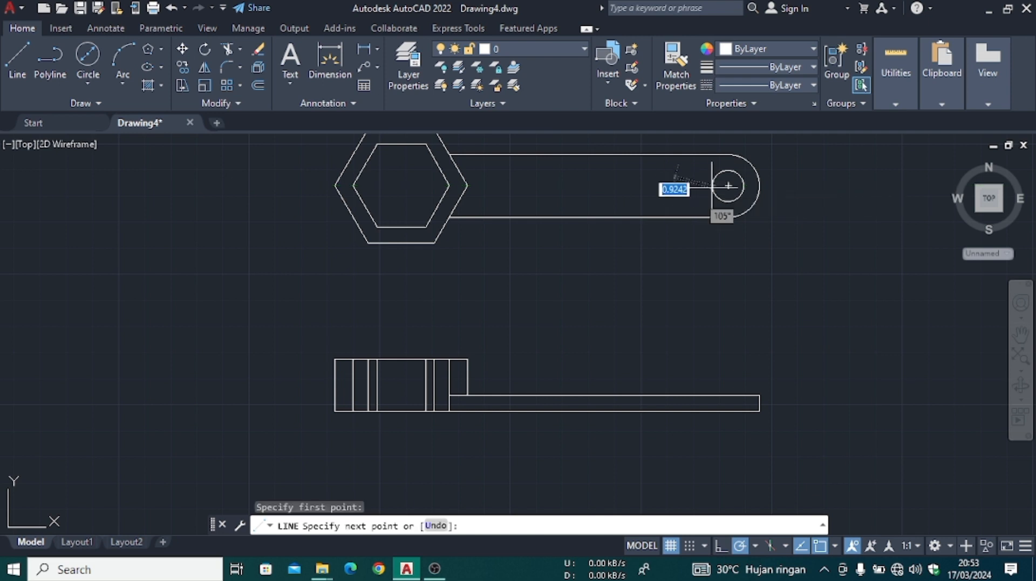
{"action": "left_click", "coordinate": [711, 411]}
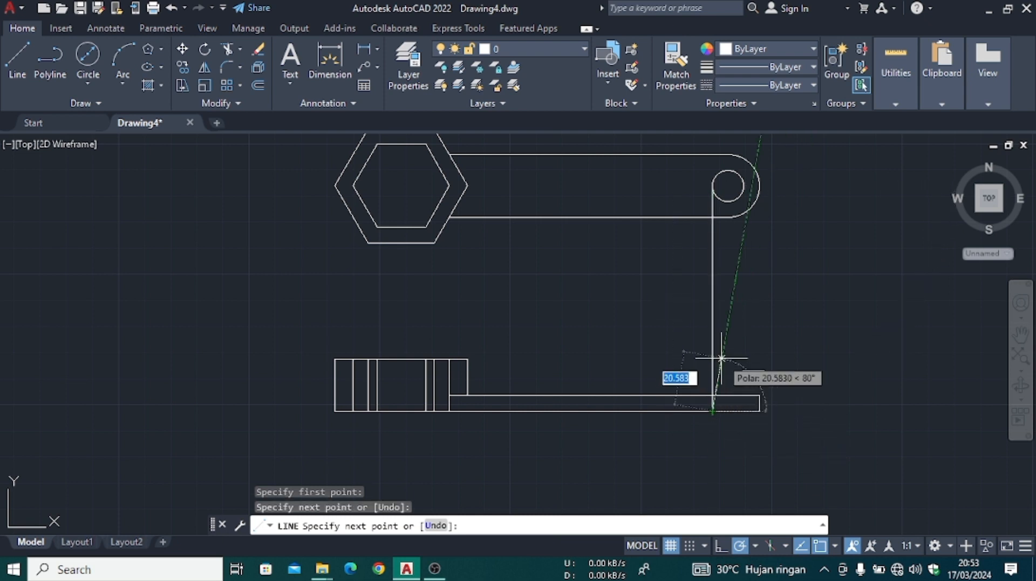
{"action": "key", "text": "Escape"}
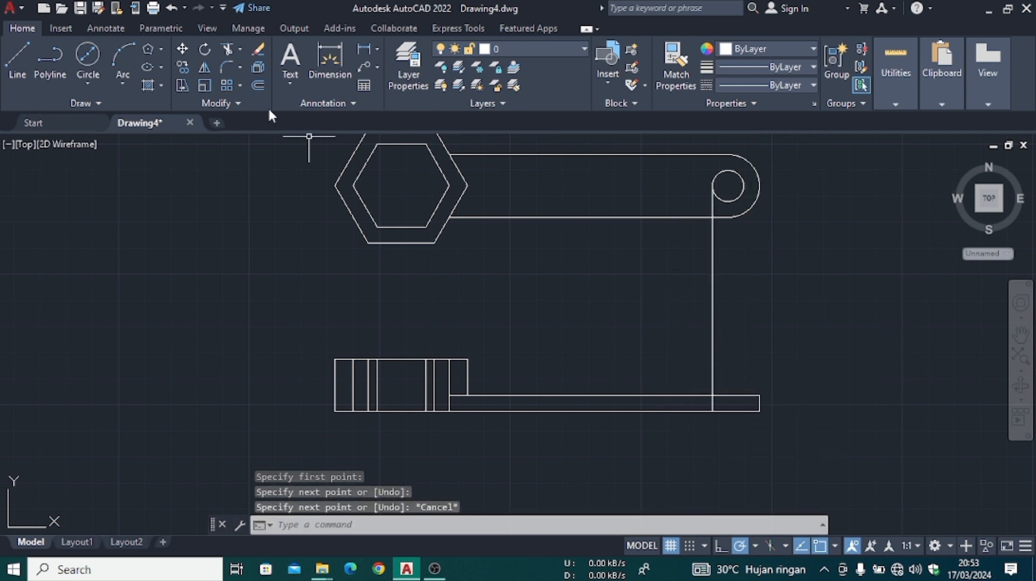
{"action": "left_click", "coordinate": [18, 54]}
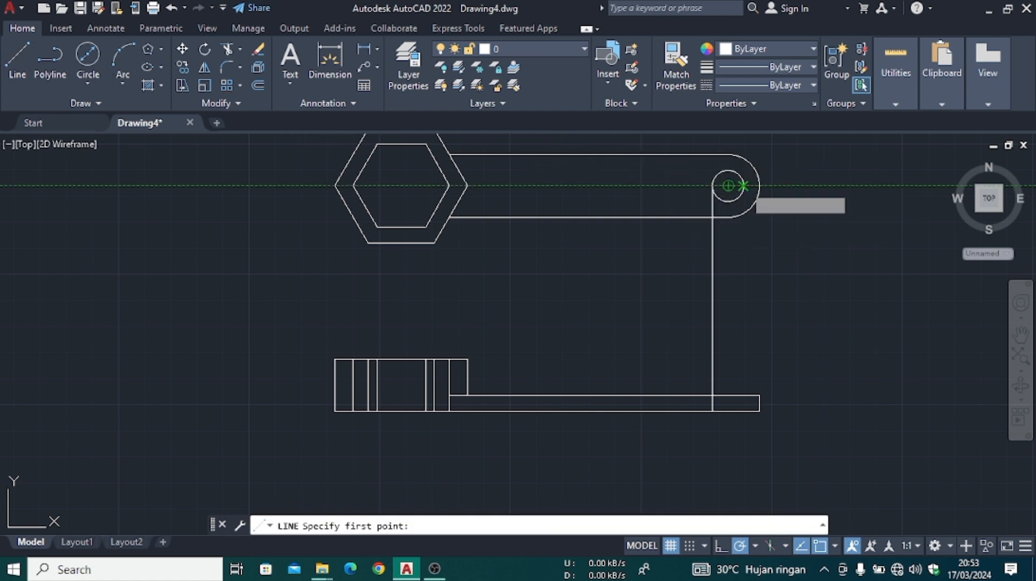
{"action": "left_click", "coordinate": [744, 186]}
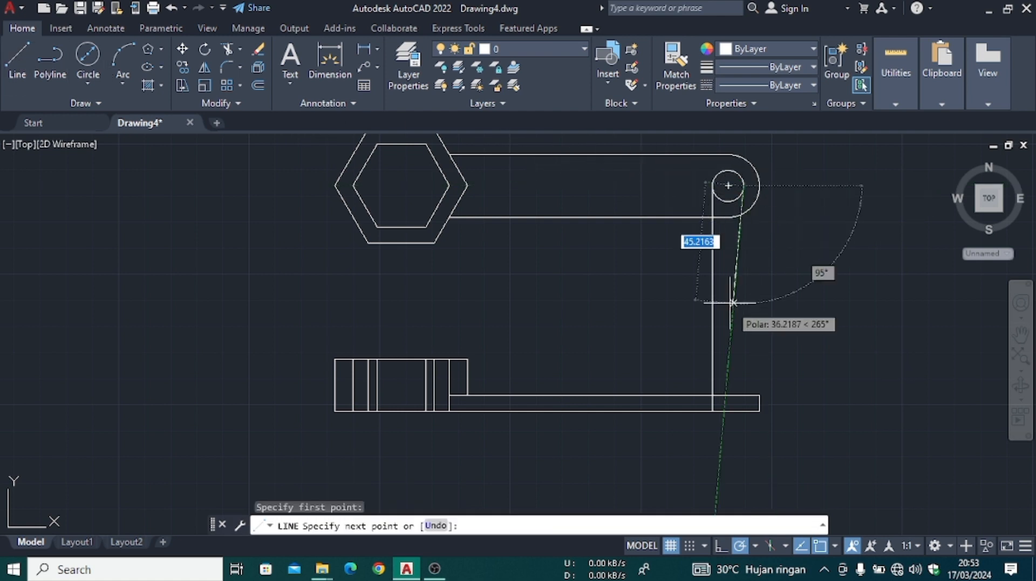
{"action": "left_click", "coordinate": [743, 412]}
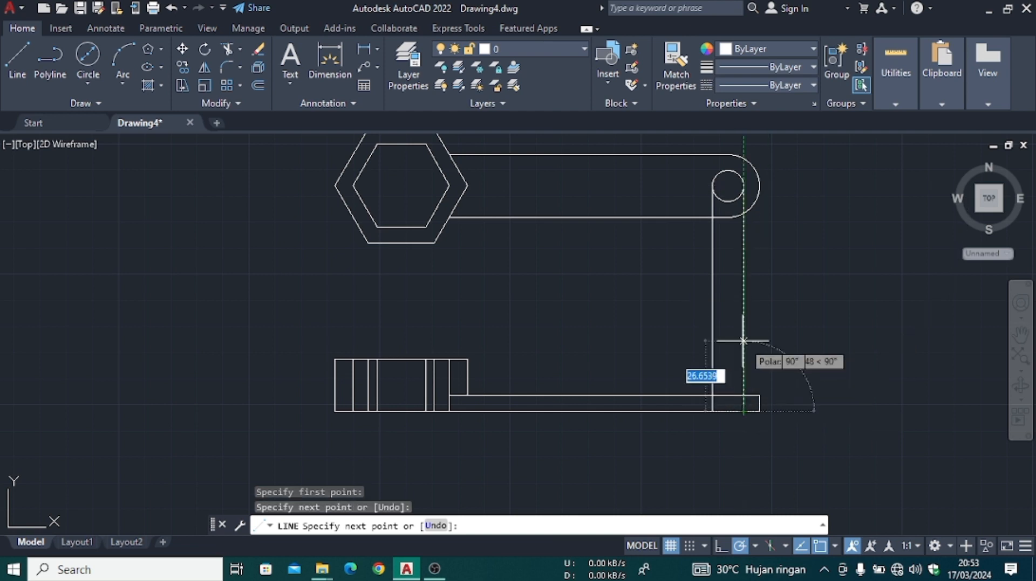
{"action": "key", "text": "Escape"}
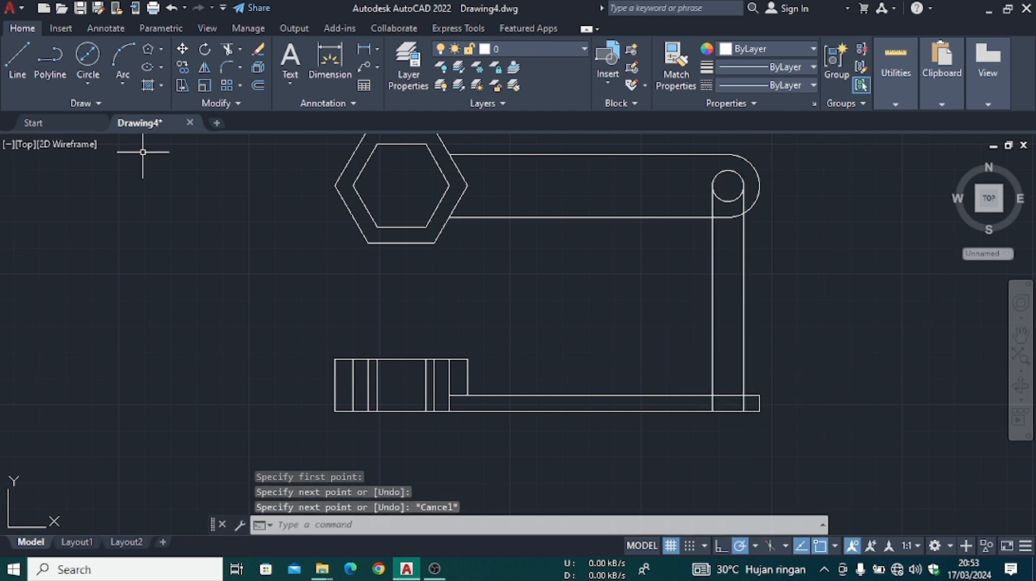
- Trim the circle's projection lines back to the arm's side profile, and remove the head profile's line below the inner hexagon's left vertex
{"action": "left_click", "coordinate": [227, 49]}
{"action": "left_click", "coordinate": [664, 331]}
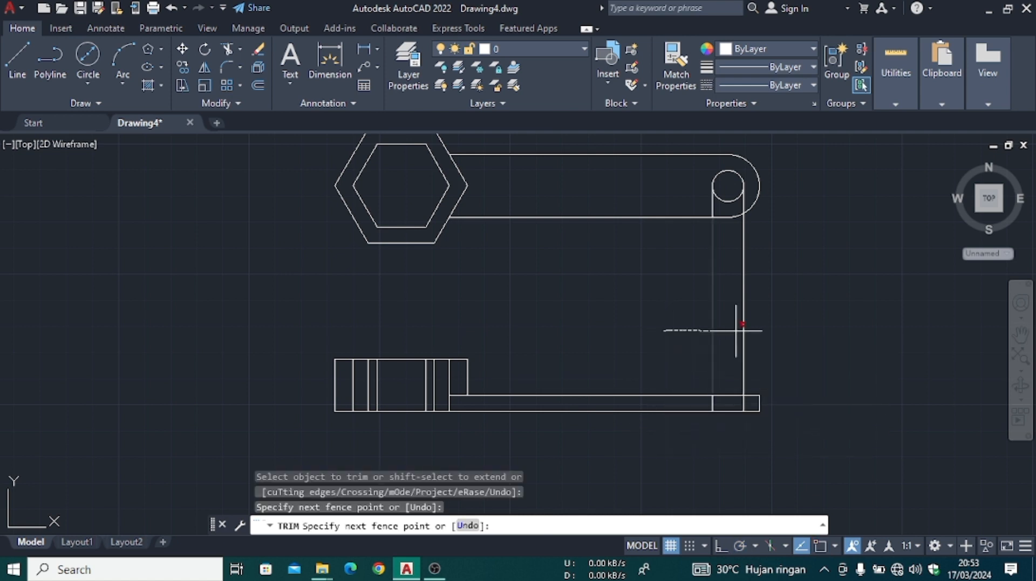
{"action": "left_click", "coordinate": [750, 331]}
{"action": "key", "text": "Return"}
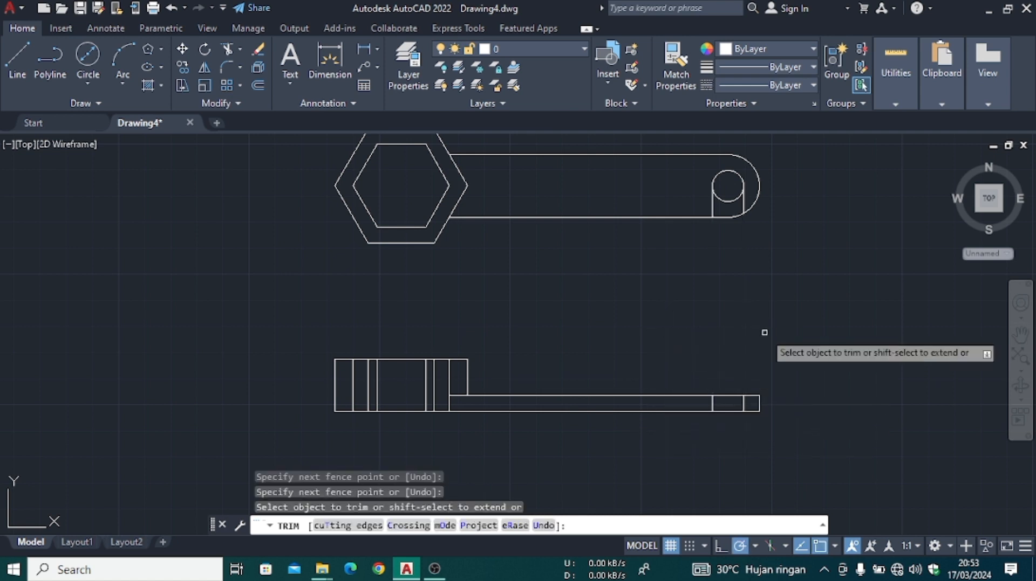
{"action": "left_click", "coordinate": [699, 210]}
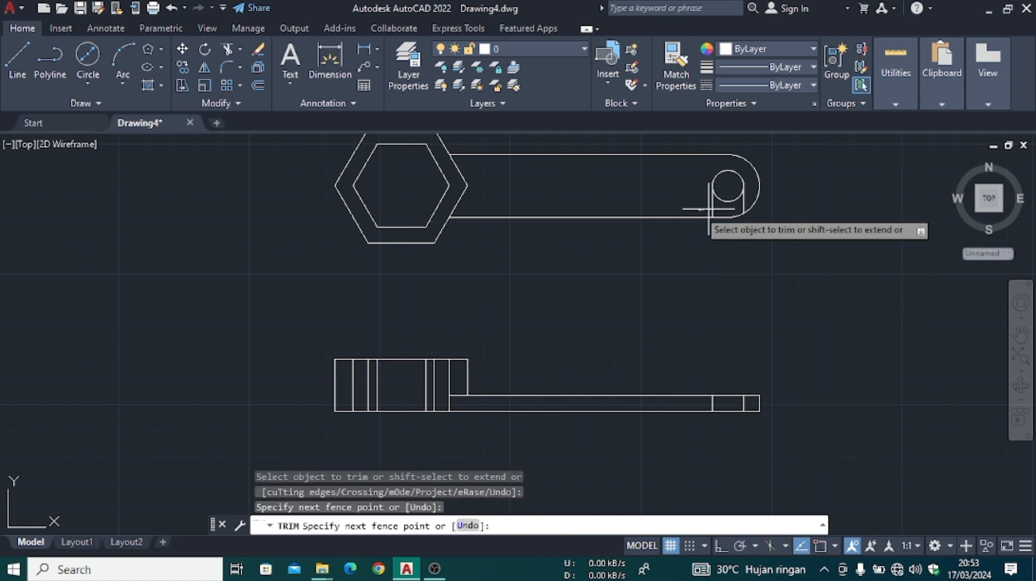
{"action": "left_click", "coordinate": [747, 200]}
{"action": "key", "text": "Return"}
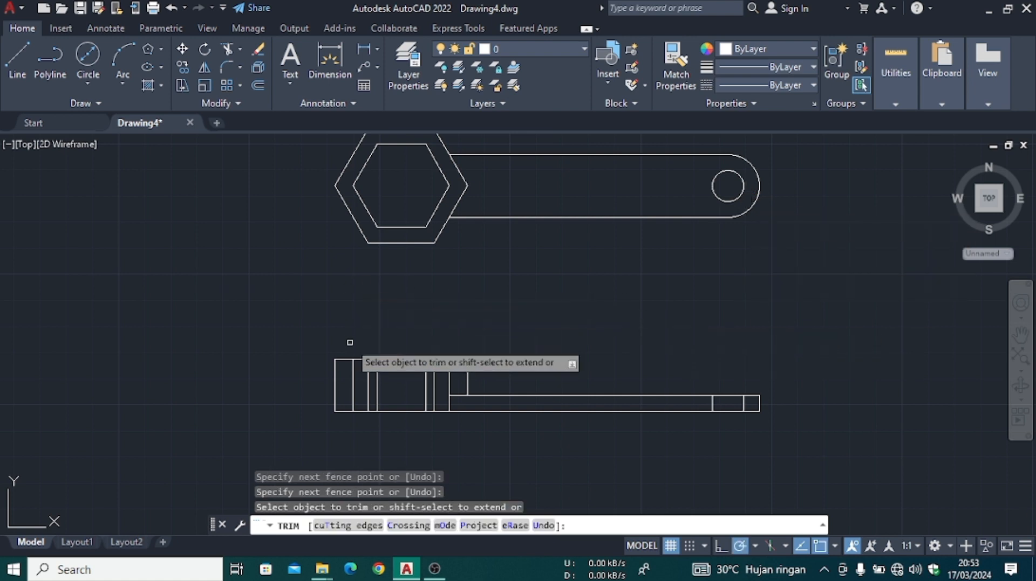
{"action": "left_click", "coordinate": [351, 392]}
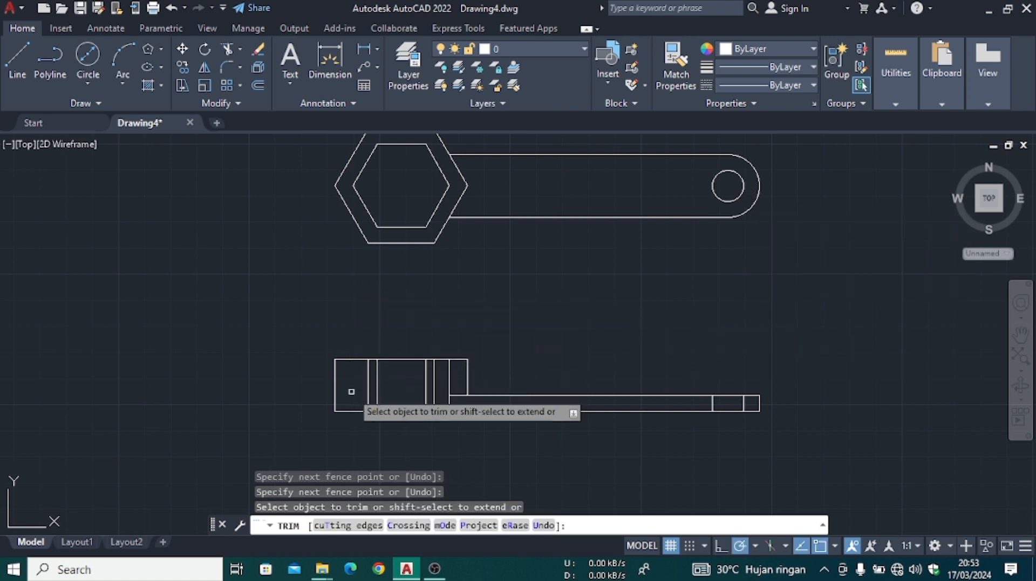
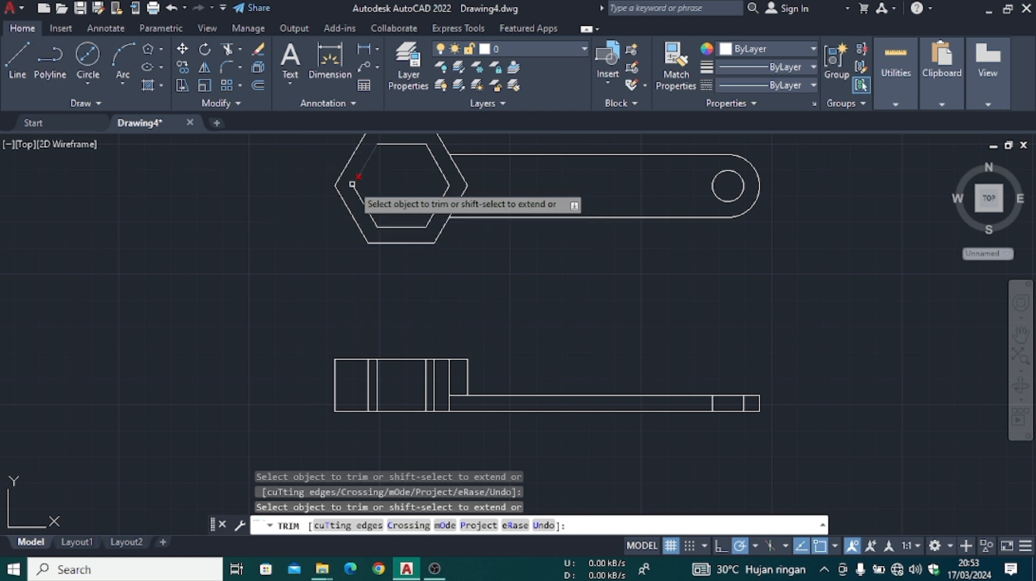
- Draw a full-height vertical line in the head's side profile, aligned with the inner hexagon's left vertex
{"action": "left_click", "coordinate": [10, 55]}
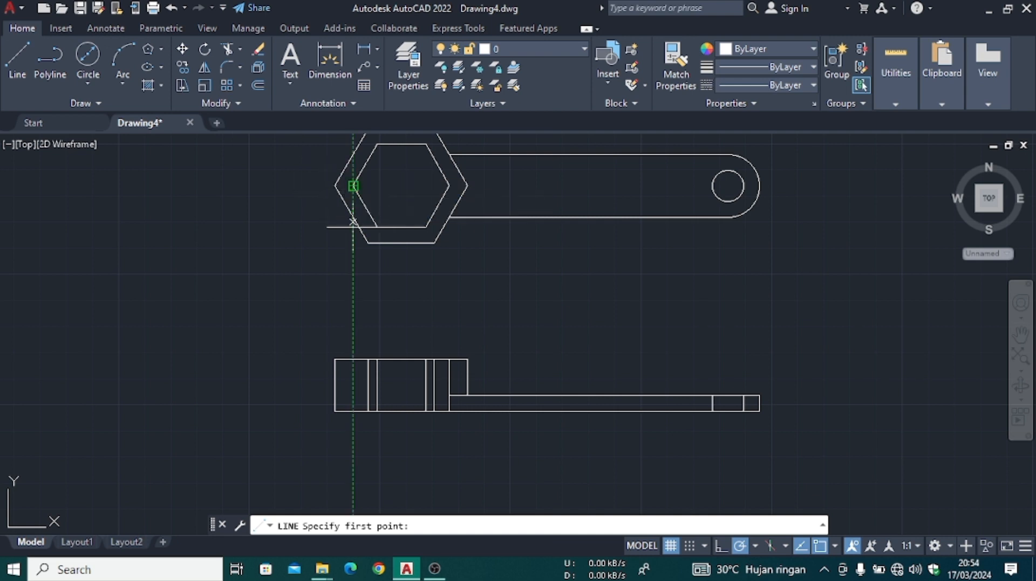
{"action": "left_click", "coordinate": [353, 359]}
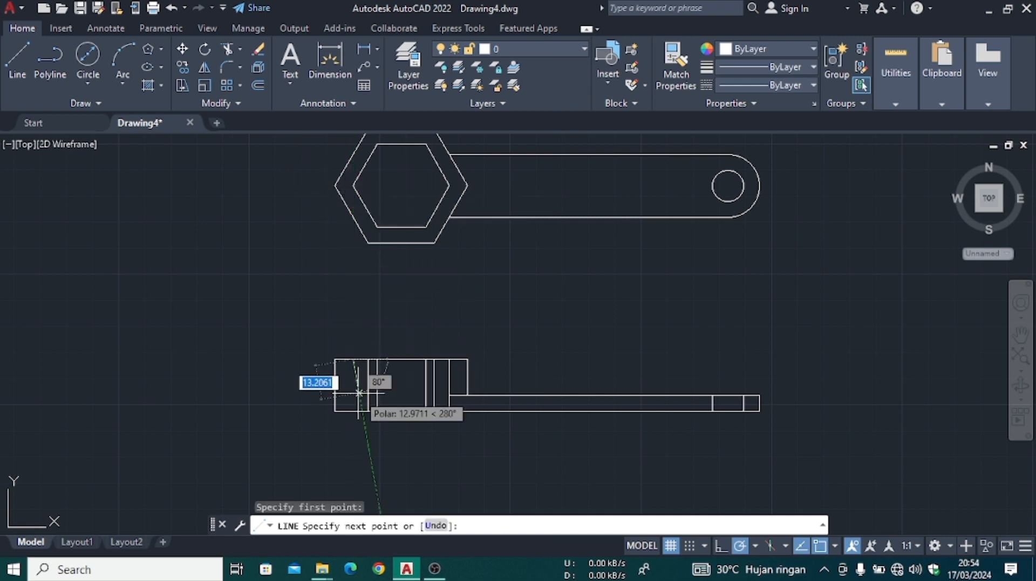
{"action": "left_click", "coordinate": [354, 411]}
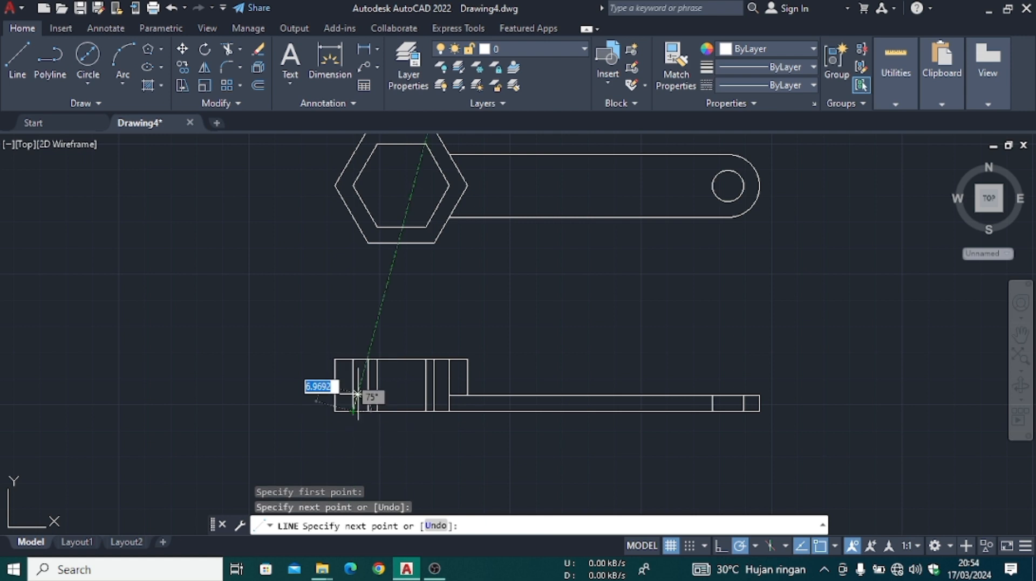
{"action": "key", "text": "Escape"}
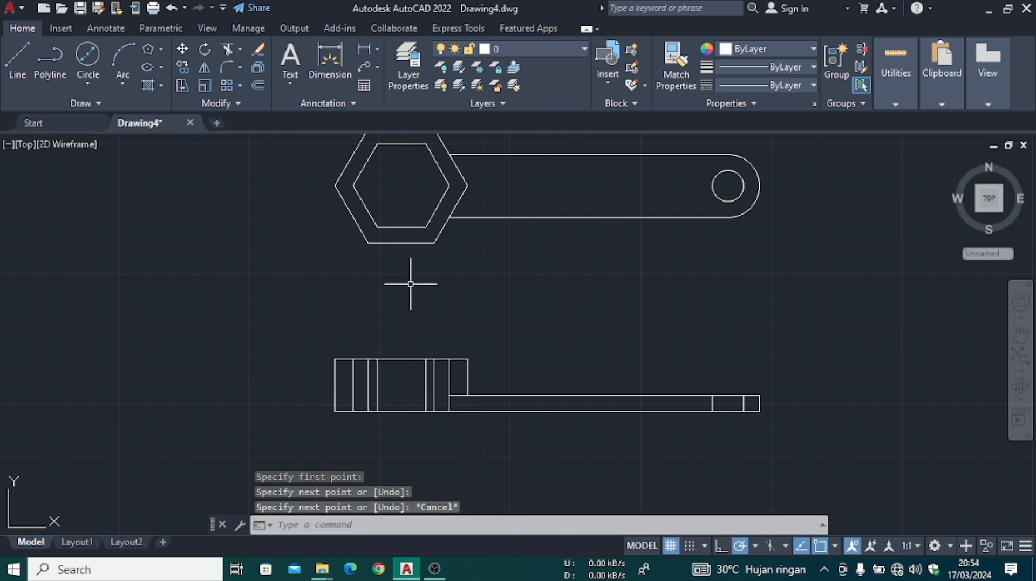
- Set the linetype of the inner hexagon's four projection lines and the small circle's two projection lines to ACAD_ISO03W100
{"action": "left_click", "coordinate": [353, 378]}
{"action": "left_click", "coordinate": [378, 386]}
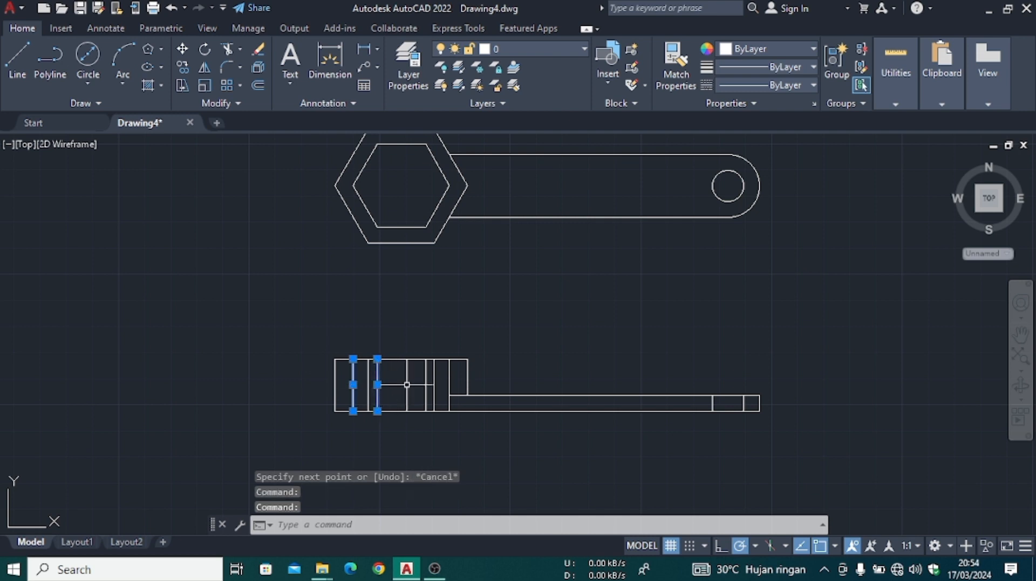
{"action": "left_click", "coordinate": [426, 381]}
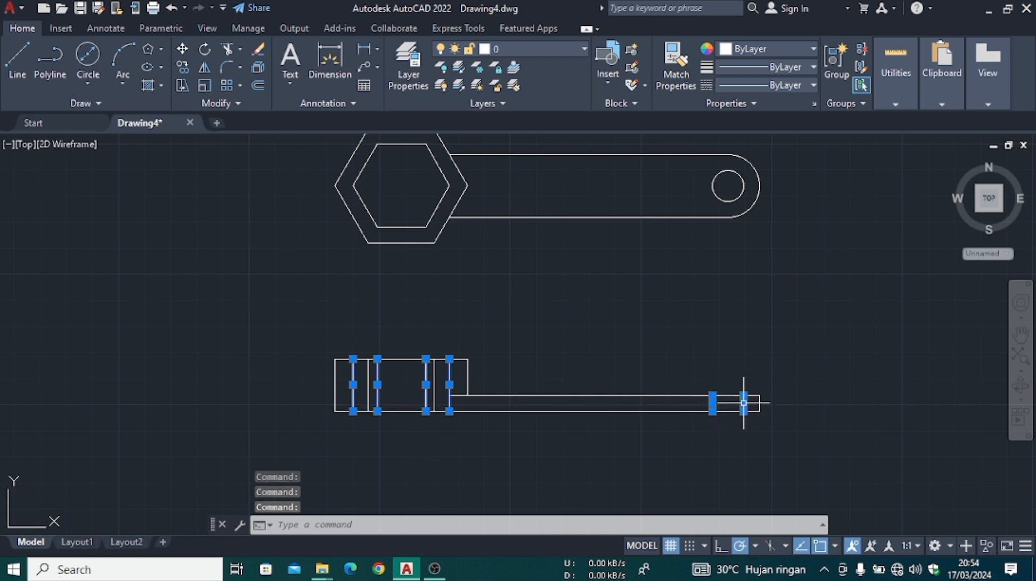
{"action": "right_click", "coordinate": [710, 348]}
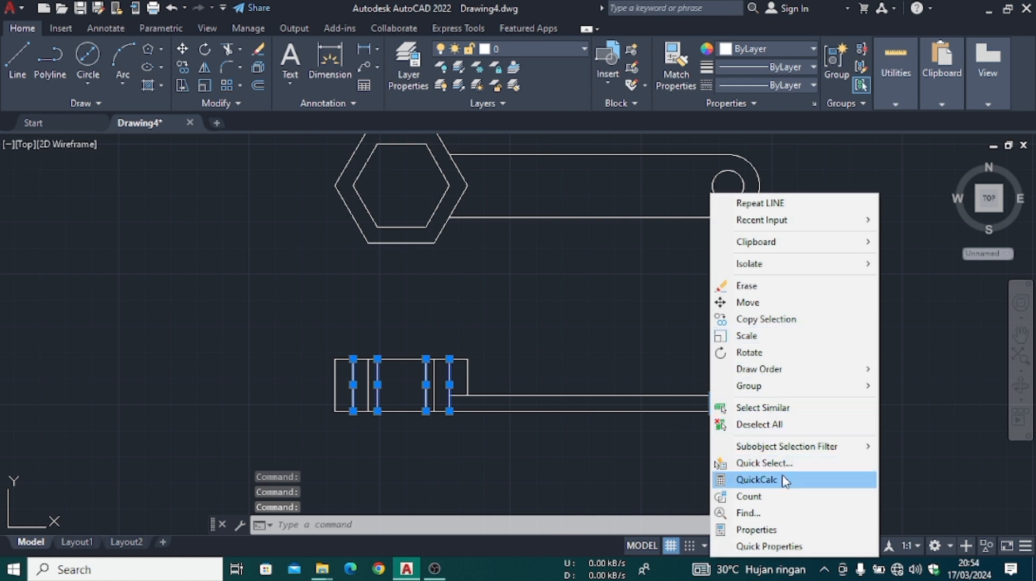
{"action": "left_click", "coordinate": [793, 531]}
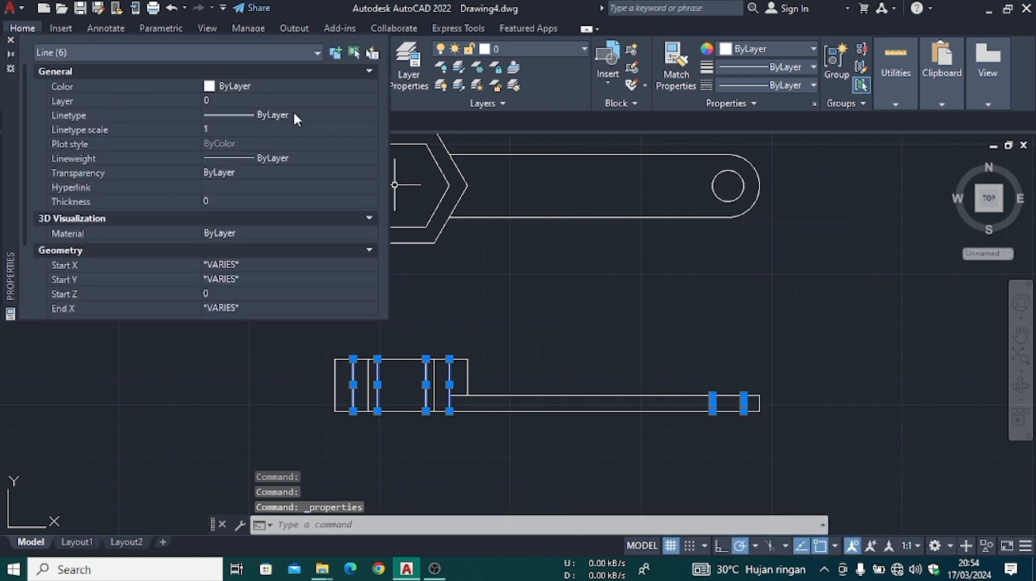
{"action": "left_click", "coordinate": [316, 114]}
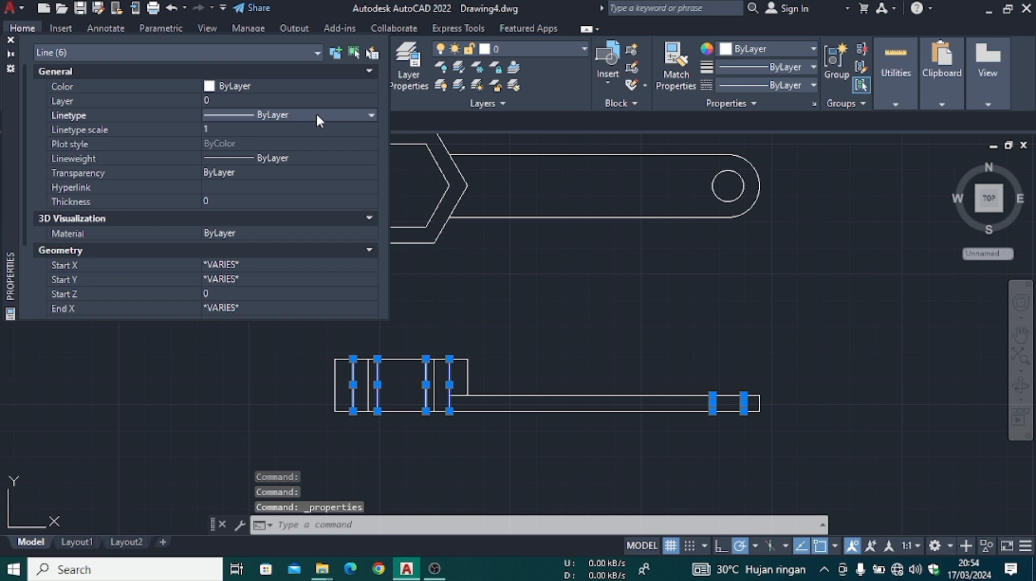
{"action": "left_click", "coordinate": [371, 115]}
{"action": "left_click", "coordinate": [312, 156]}
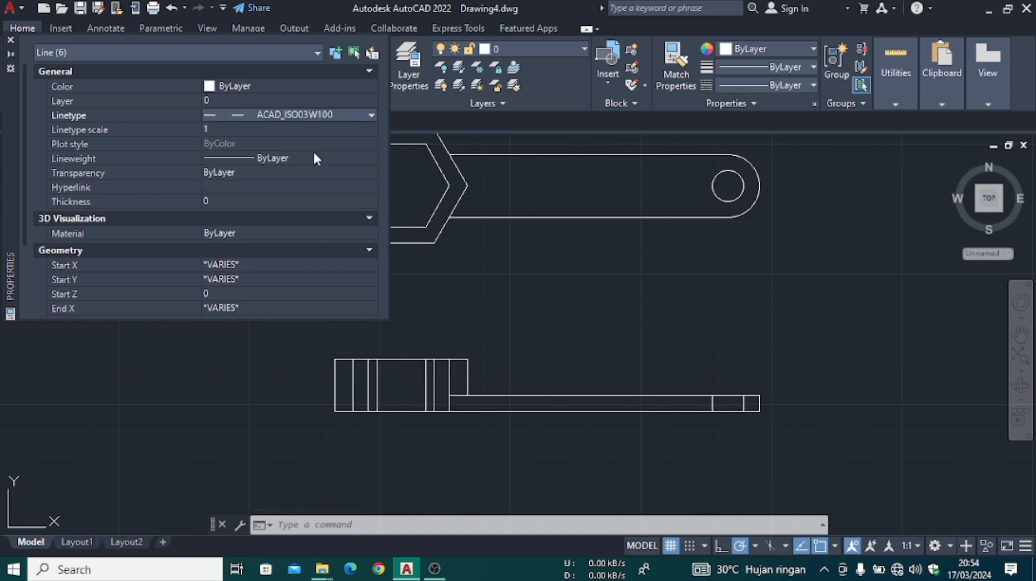
- Set the linetype scale of the six hidden lines in the side view to 0.2 and clear the selection
{"action": "left_click", "coordinate": [273, 129]}
{"action": "type", "text": "0.2"}
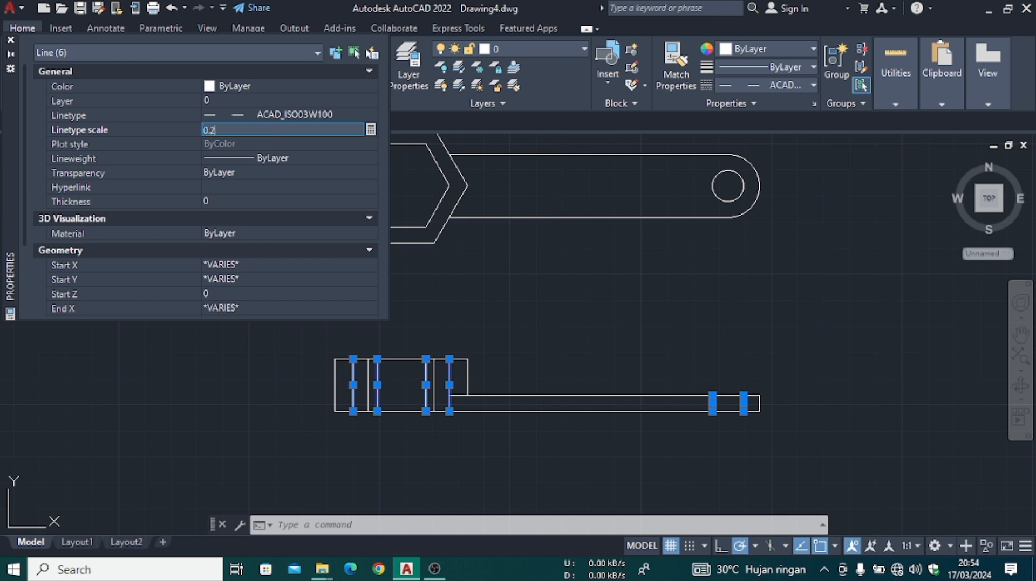
{"action": "key", "text": "Return"}
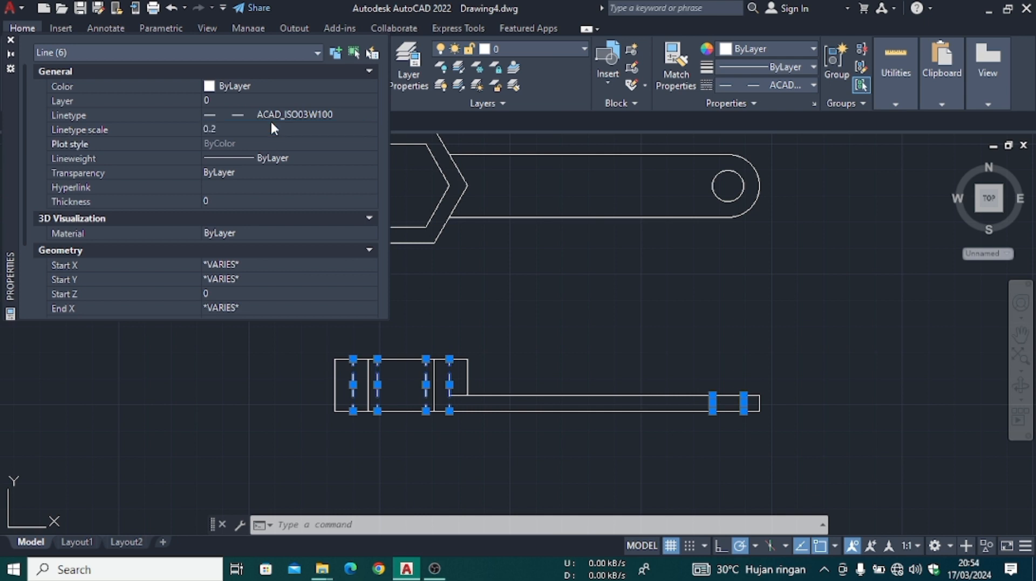
{"action": "left_click", "coordinate": [11, 40]}
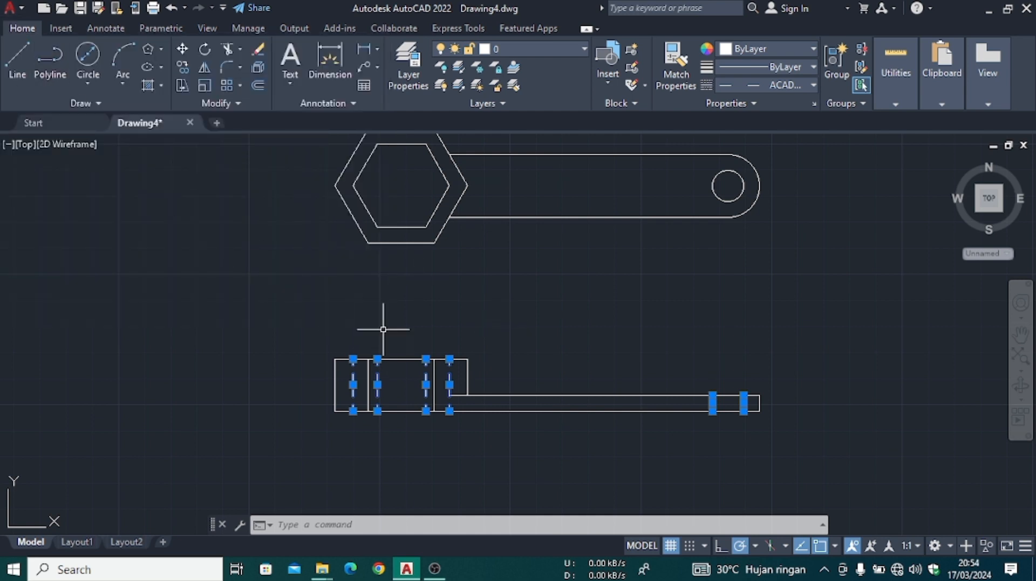
{"action": "left_click", "coordinate": [357, 311]}
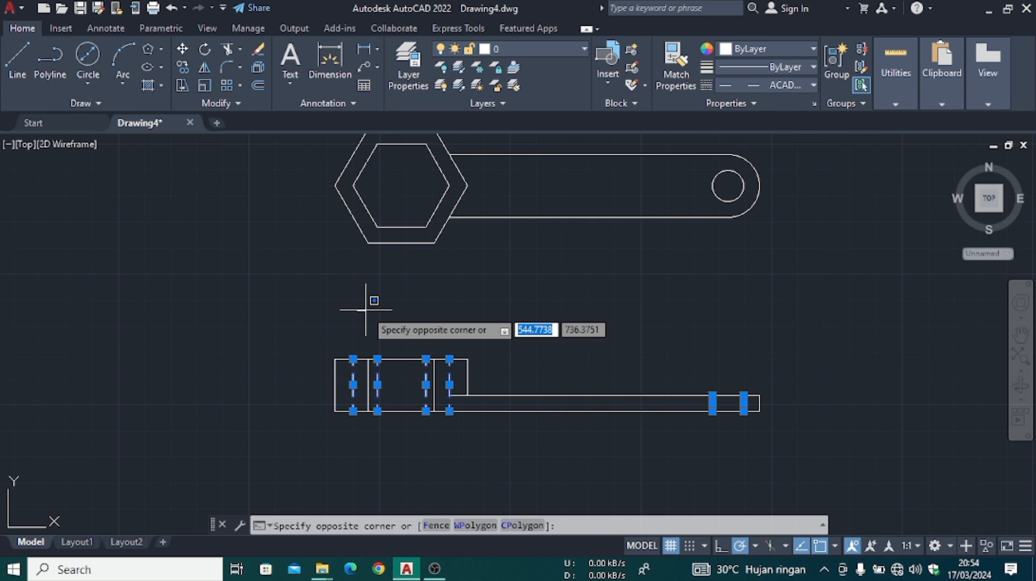
{"action": "key", "text": "Escape"}
{"action": "key", "text": "Escape"}
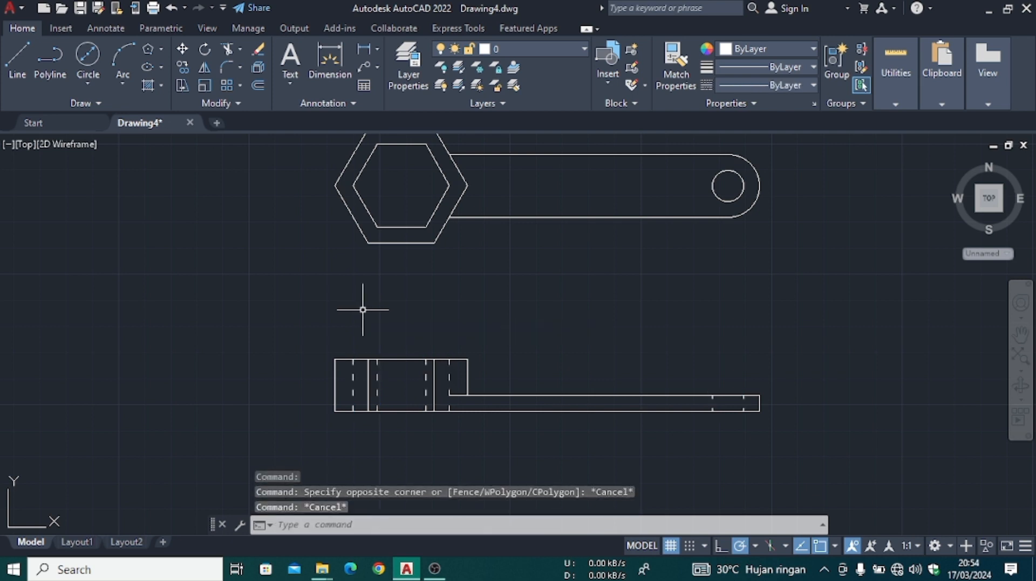
- Draw a vertical centre line about 133 units long through the hexagon's middle, from above the top view to below the side view
{"action": "scroll", "coordinate": [362, 310], "scroll_direction": "down", "scroll_amount": 2}
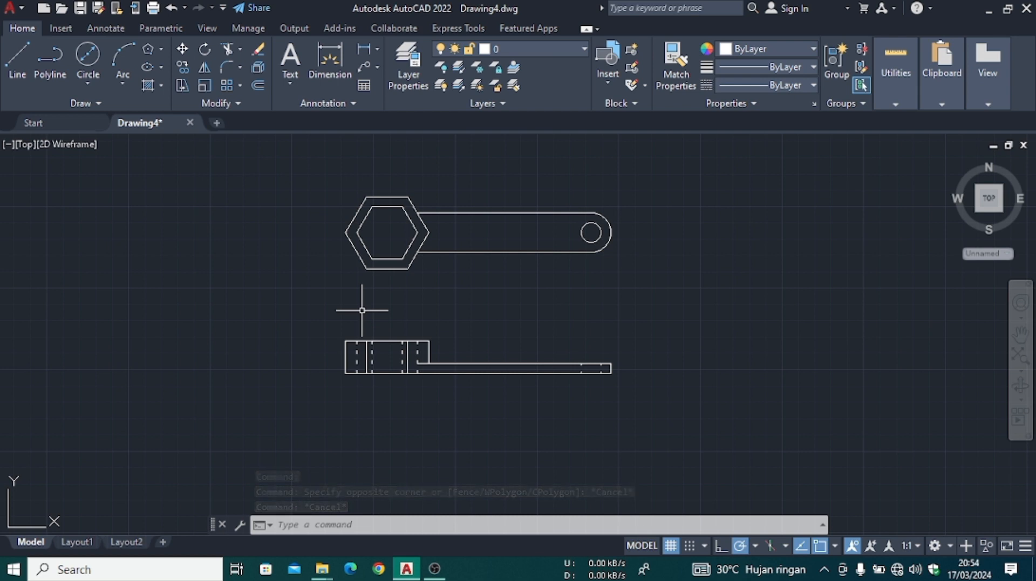
{"action": "left_click", "coordinate": [17, 57]}
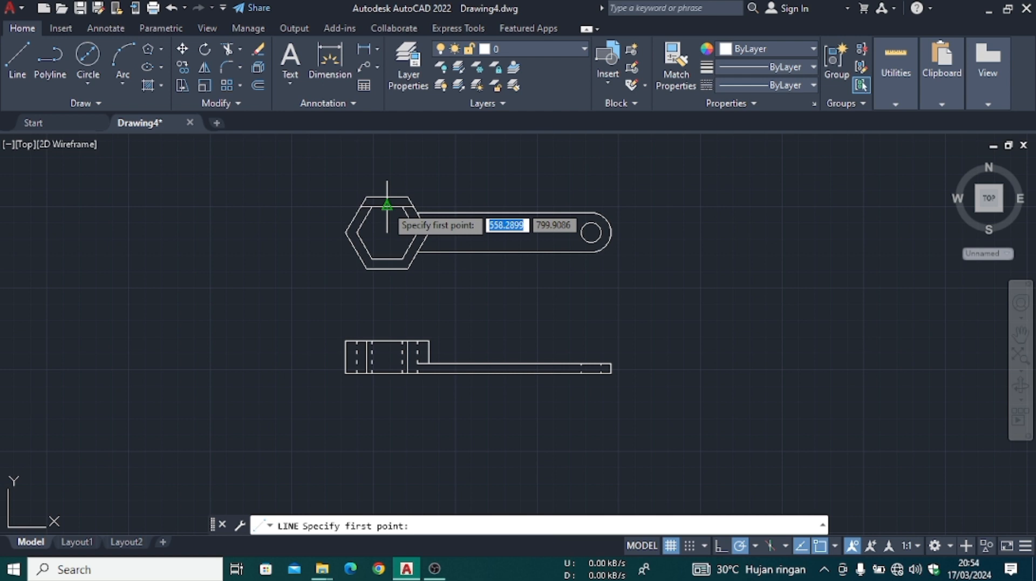
{"action": "left_click", "coordinate": [387, 175]}
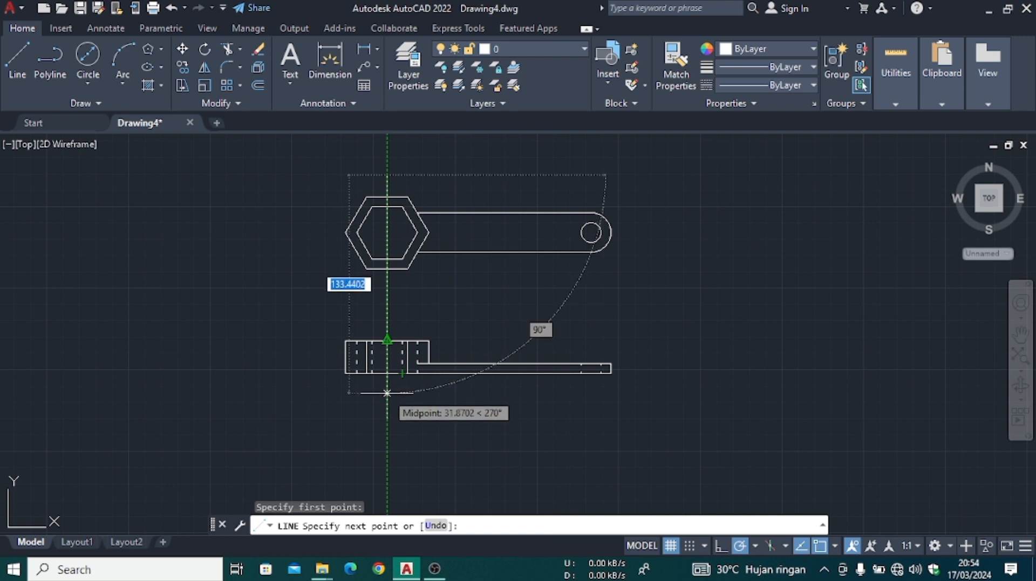
{"action": "left_click", "coordinate": [387, 393]}
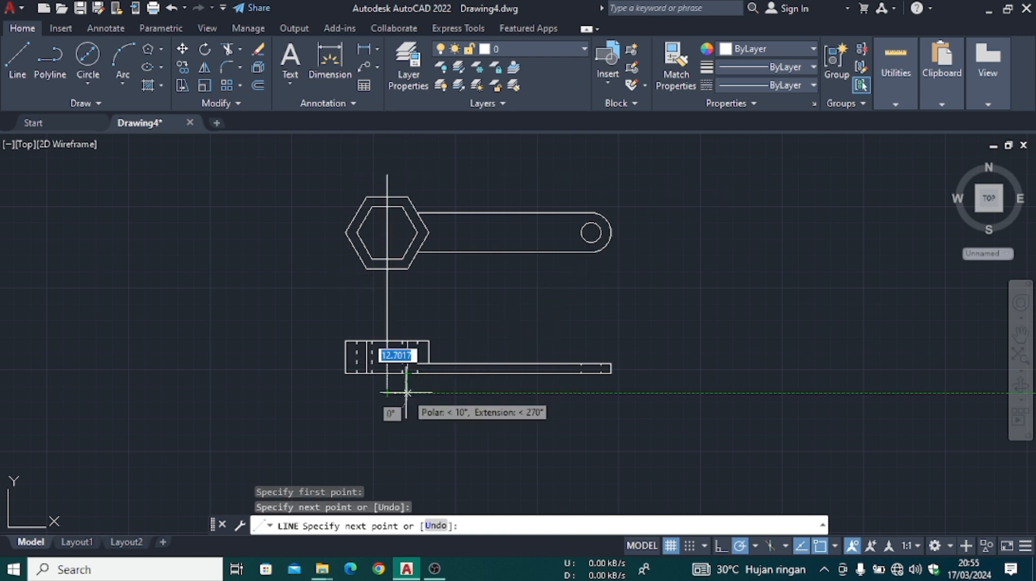
{"action": "key", "text": "Escape"}
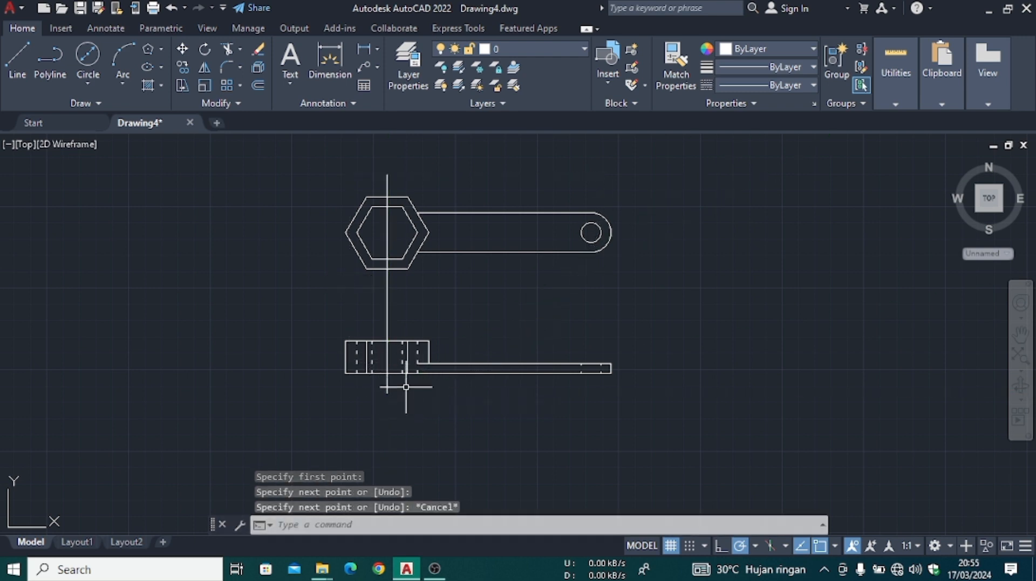
{"action": "left_click", "coordinate": [17, 60]}
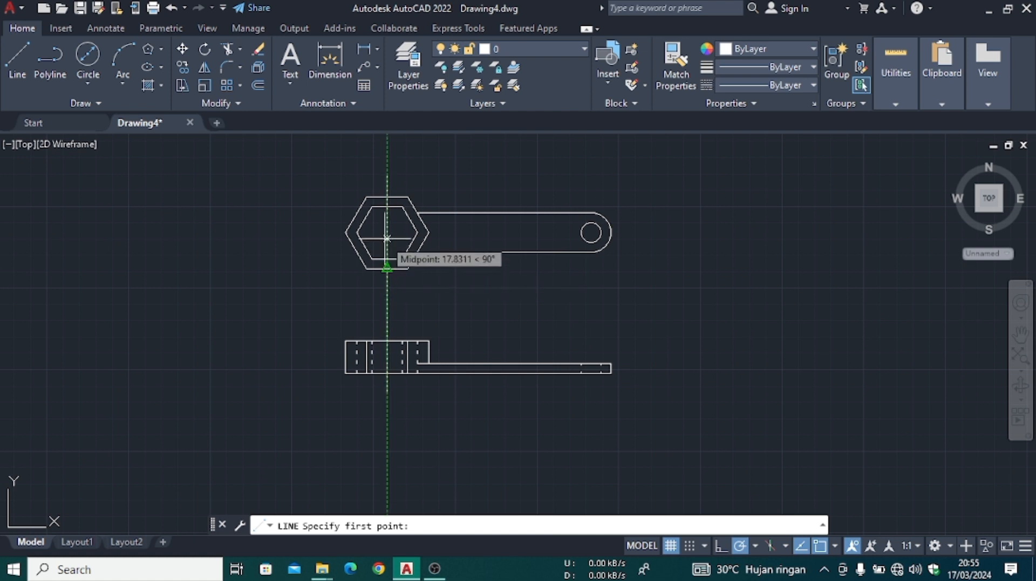
{"action": "left_click", "coordinate": [387, 234]}
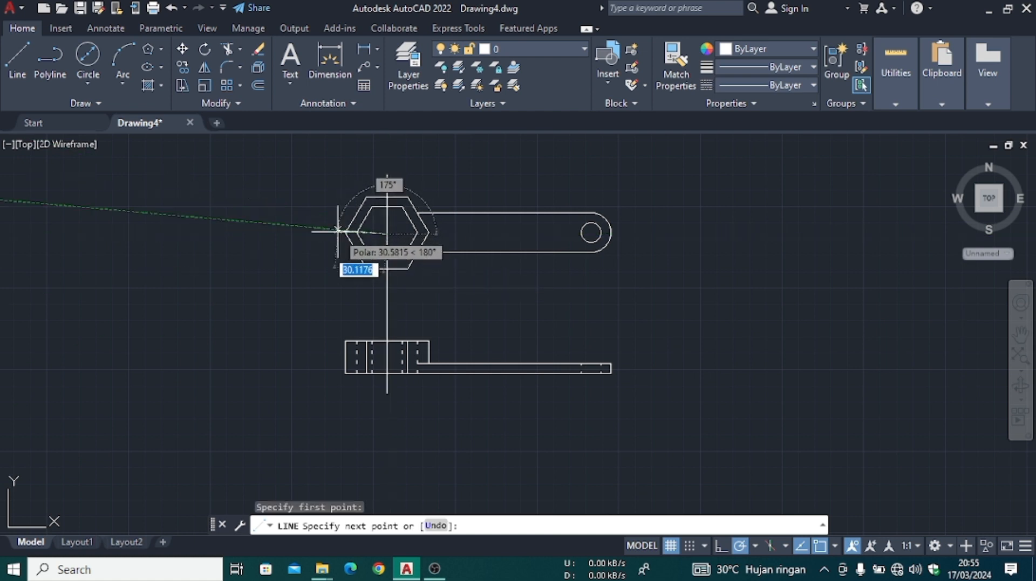
{"action": "key", "text": "Escape"}
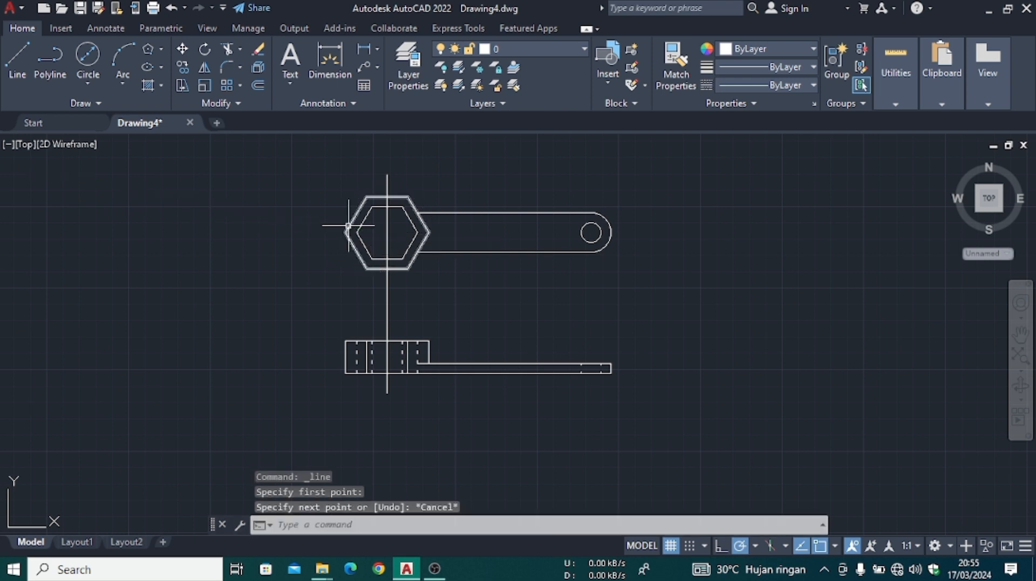
- Draw a horizontal centre line through the top view, extending past the hexagon's left vertex and the arm's rounded end
{"action": "left_click", "coordinate": [7, 60]}
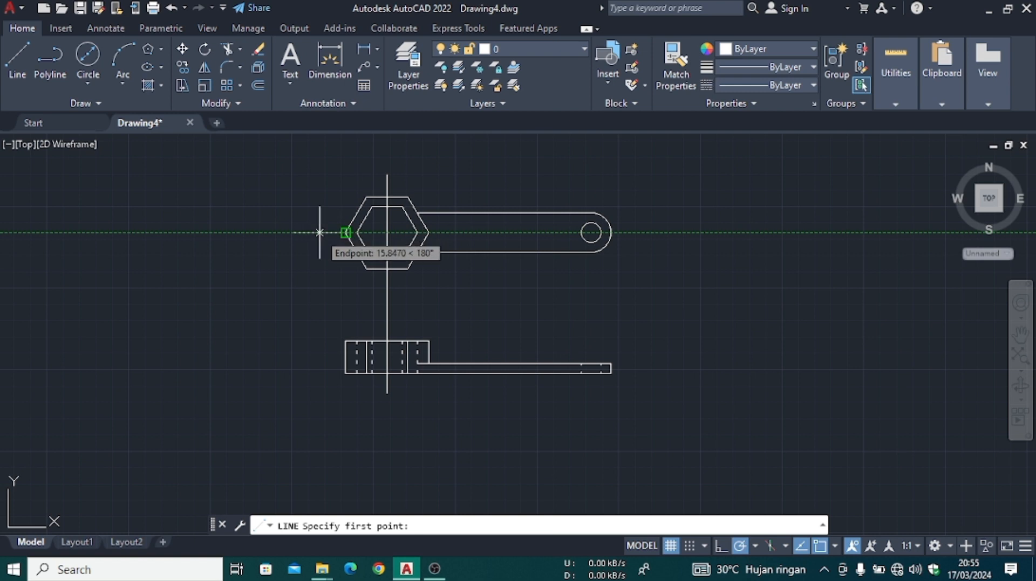
{"action": "left_click", "coordinate": [319, 233]}
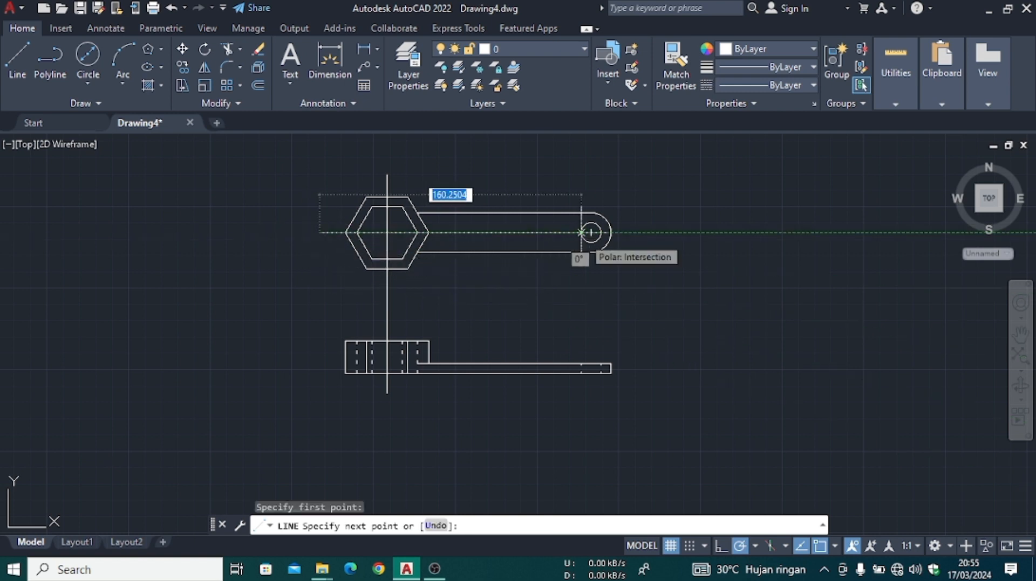
{"action": "left_click", "coordinate": [626, 233]}
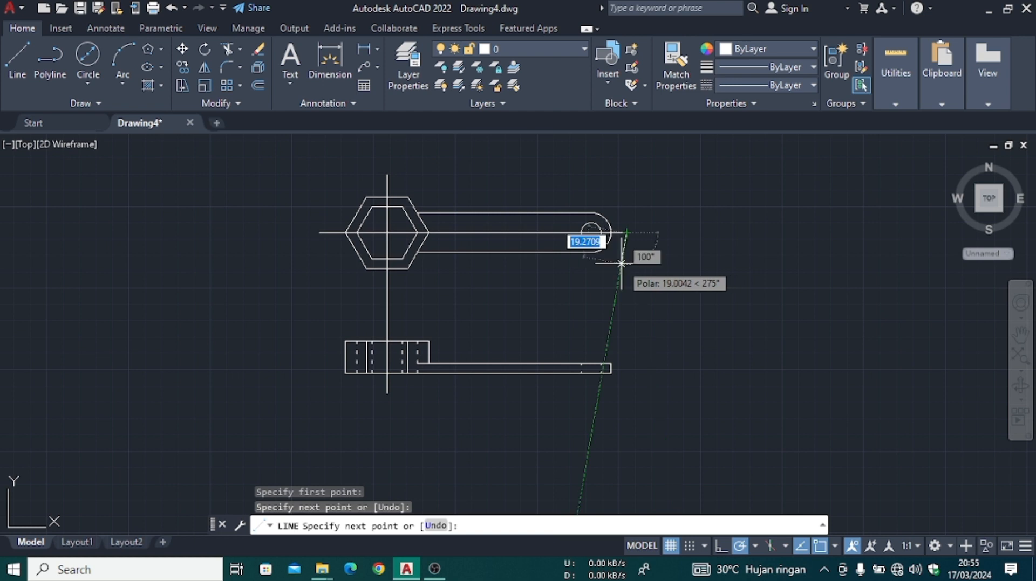
{"action": "key", "text": "Escape"}
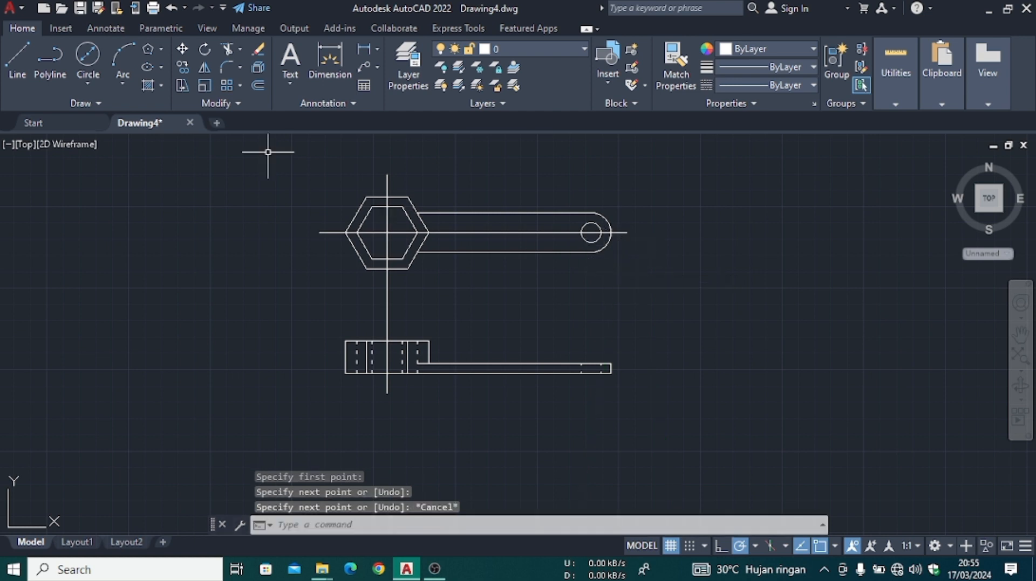
- Draw a vertical centre line about 135 units long through the small circle's centre, extending beyond both views
{"action": "left_click", "coordinate": [21, 49]}
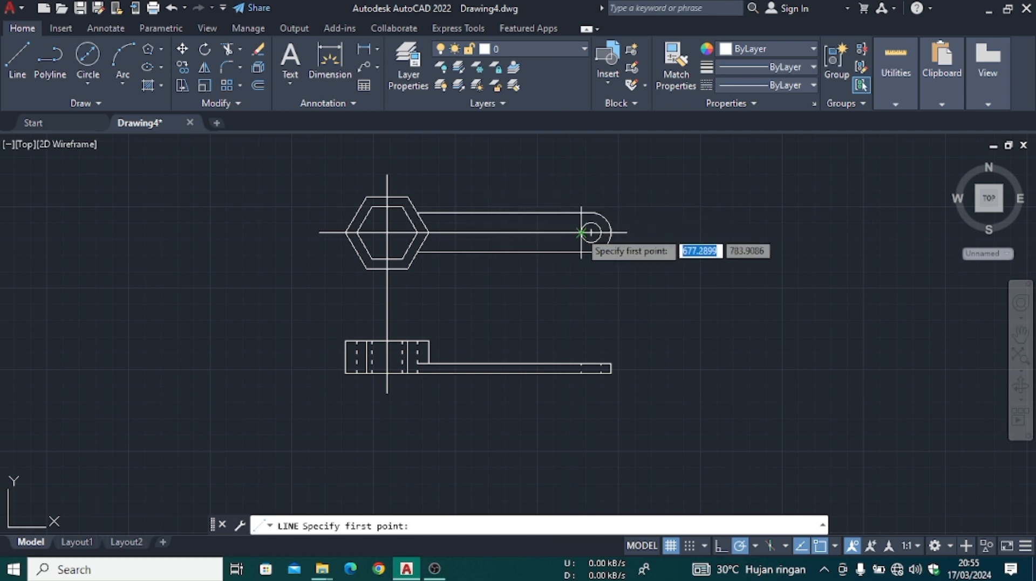
{"action": "left_click", "coordinate": [591, 188]}
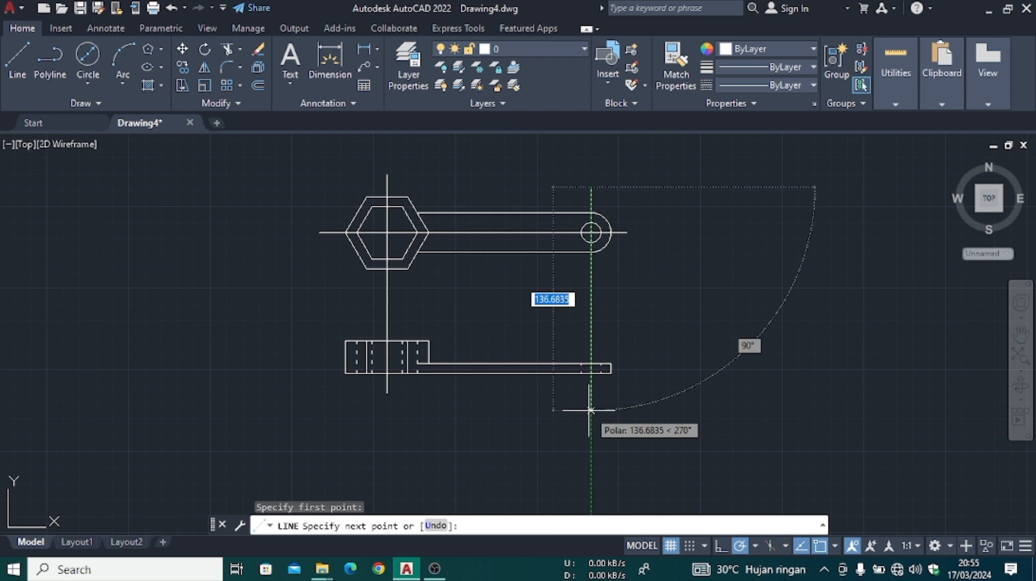
{"action": "left_click", "coordinate": [591, 408]}
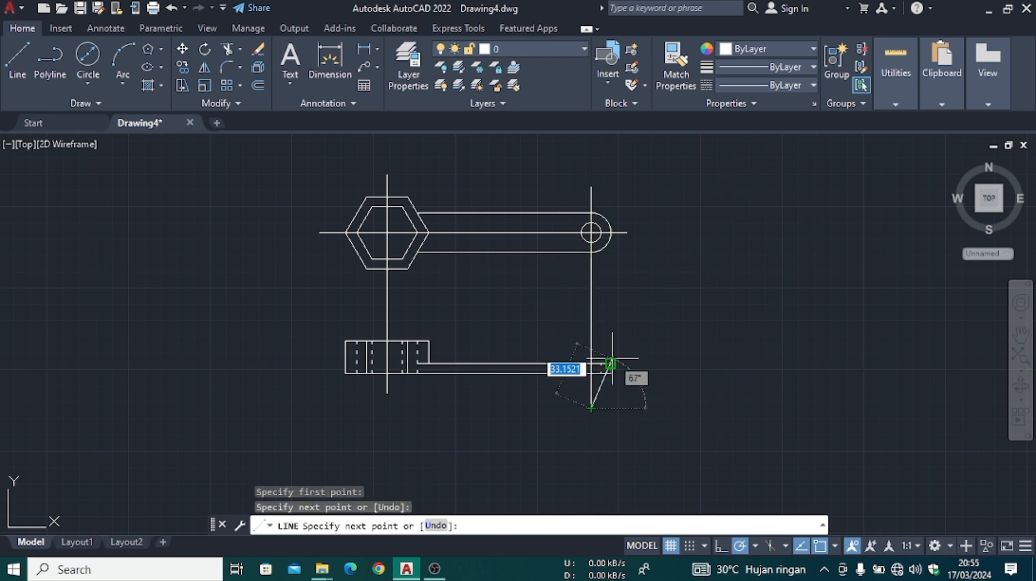
{"action": "key", "text": "Escape"}
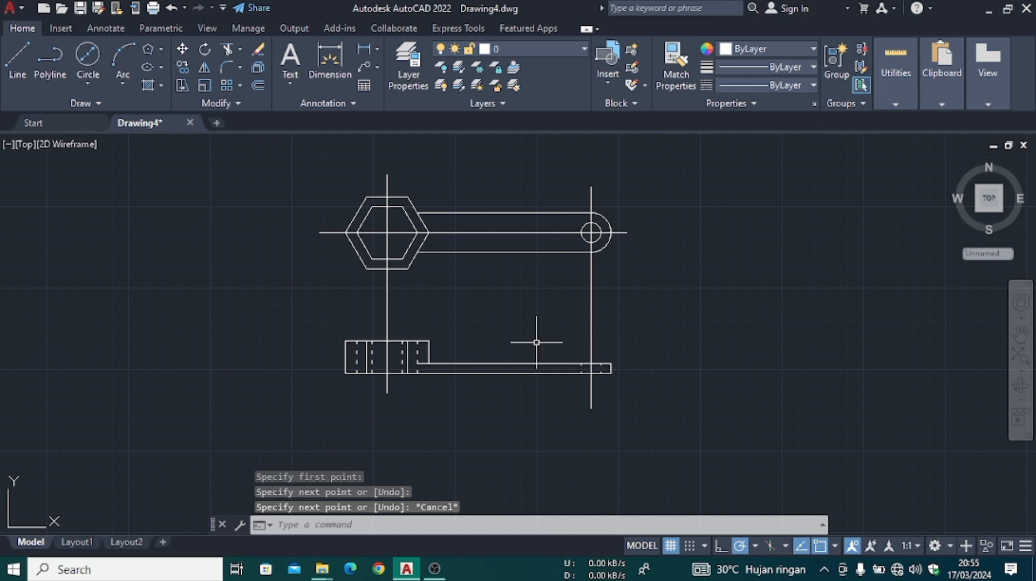
- Change the linetype of the two vertical centre lines and the horizontal centre line to CENTER, and clear the selection
{"action": "left_click", "coordinate": [386, 303]}
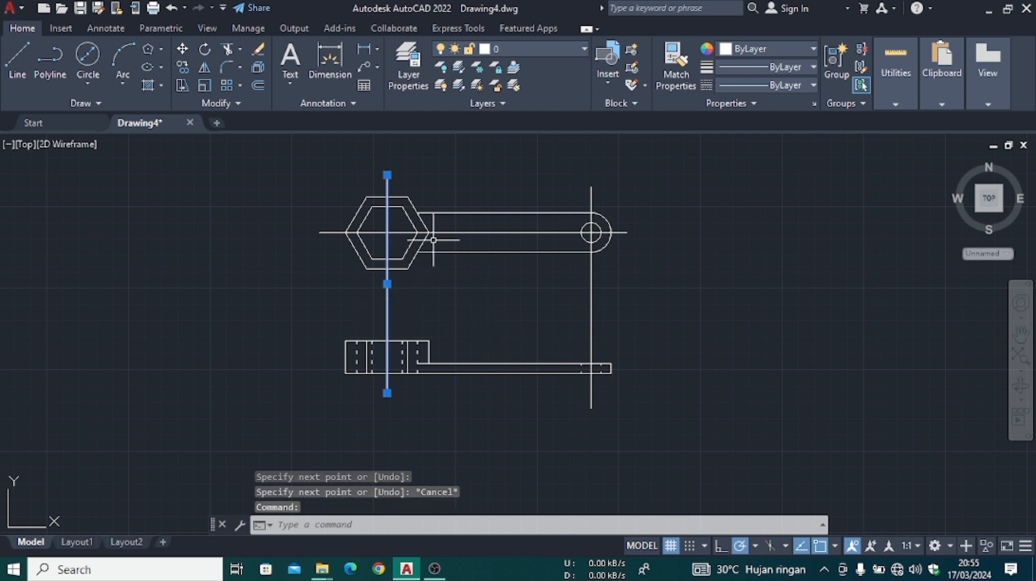
{"action": "left_click", "coordinate": [459, 233]}
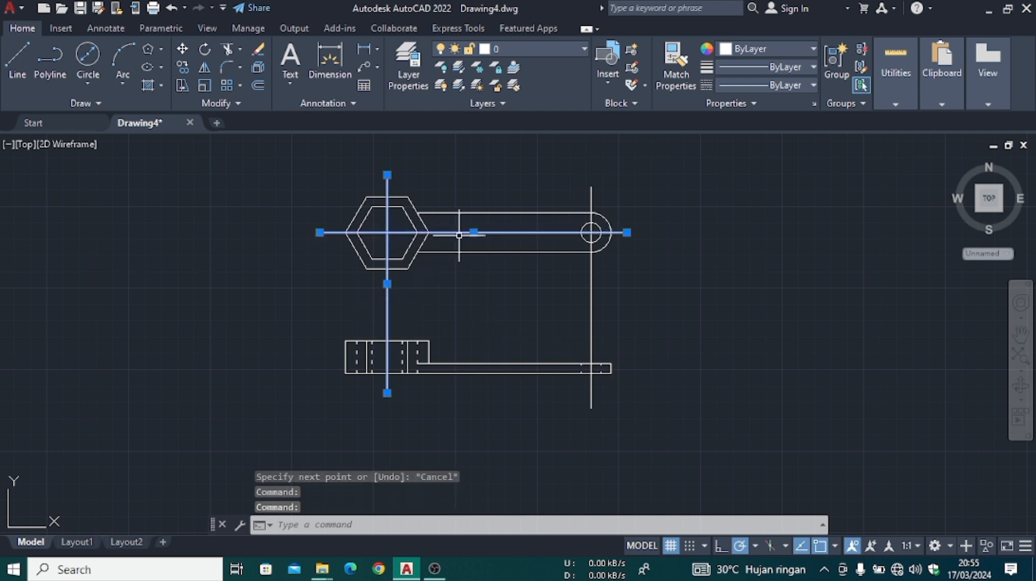
{"action": "left_click", "coordinate": [591, 308]}
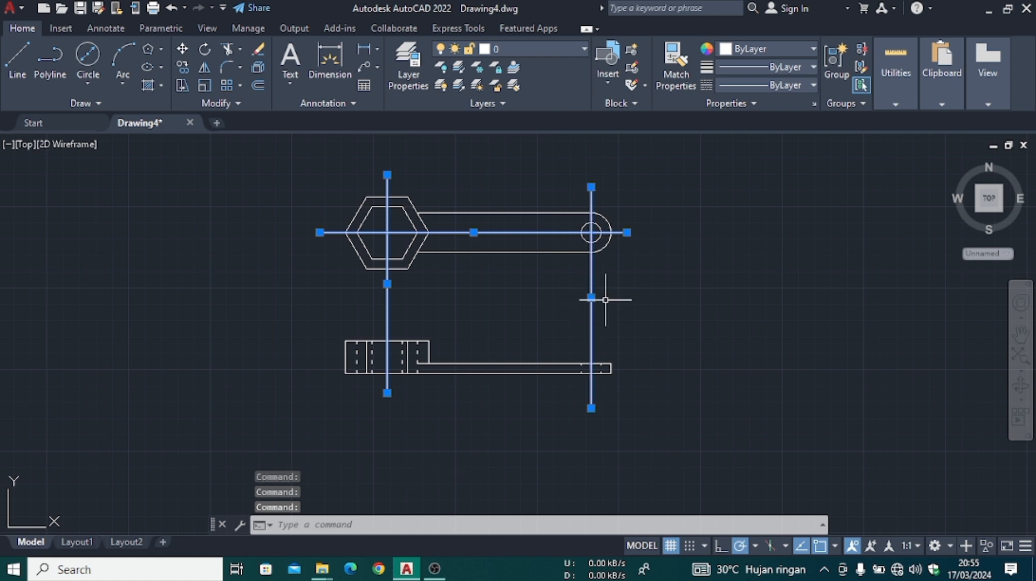
{"action": "right_click", "coordinate": [605, 300]}
{"action": "left_click", "coordinate": [671, 530]}
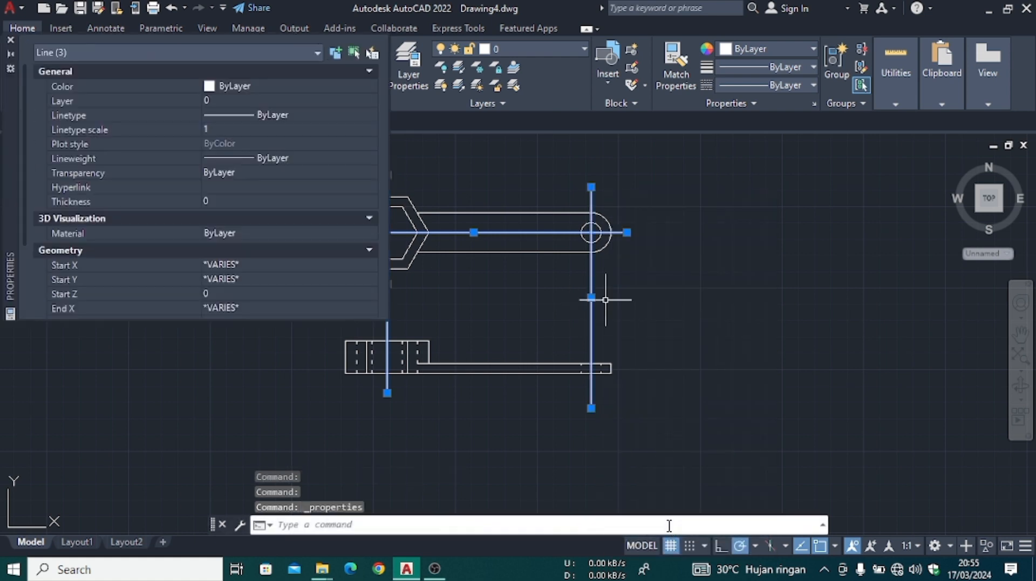
{"action": "left_click", "coordinate": [355, 114]}
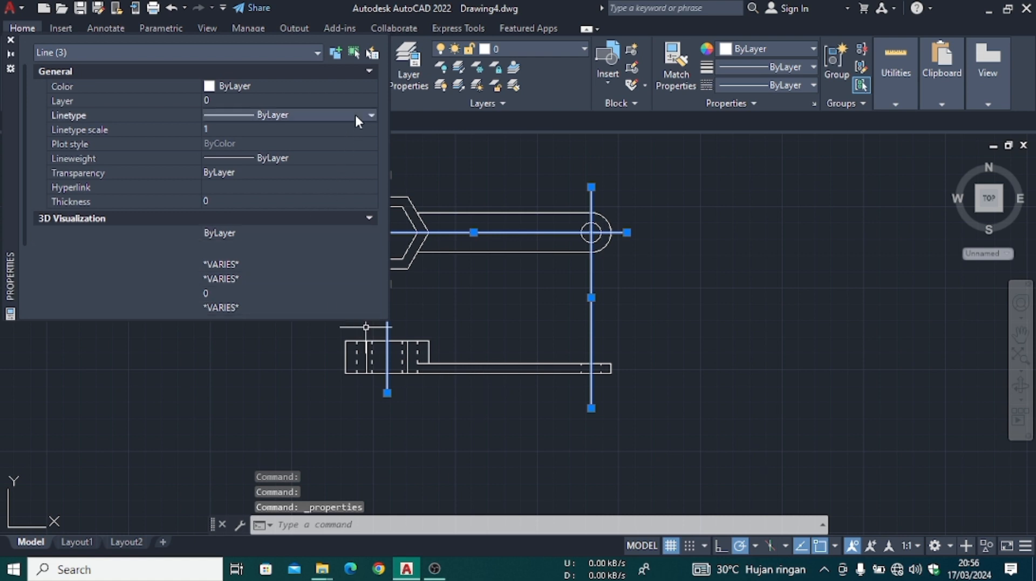
{"action": "left_click", "coordinate": [371, 114]}
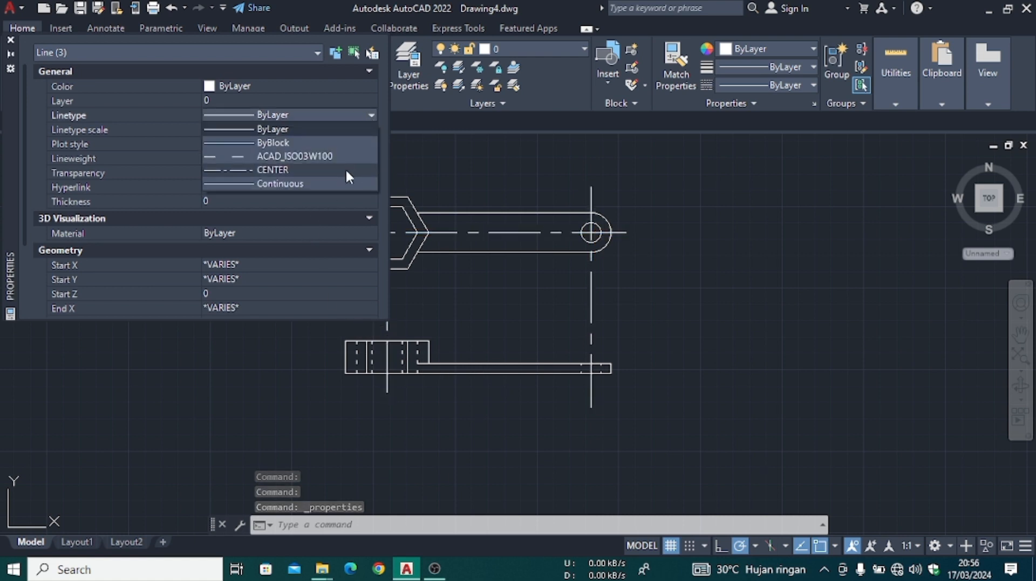
{"action": "left_click", "coordinate": [345, 168]}
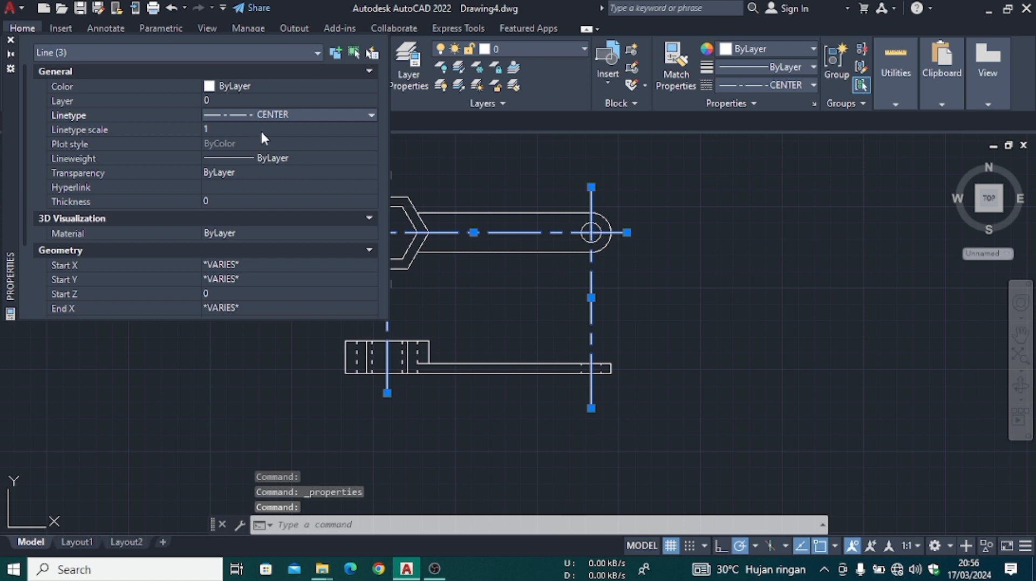
{"action": "left_click", "coordinate": [11, 38]}
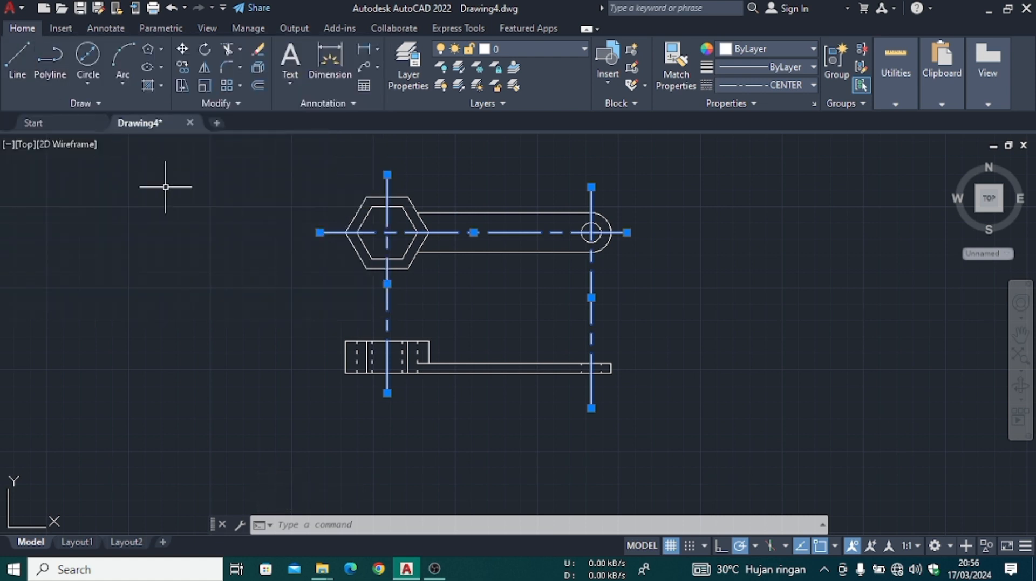
{"action": "key", "text": "Escape"}
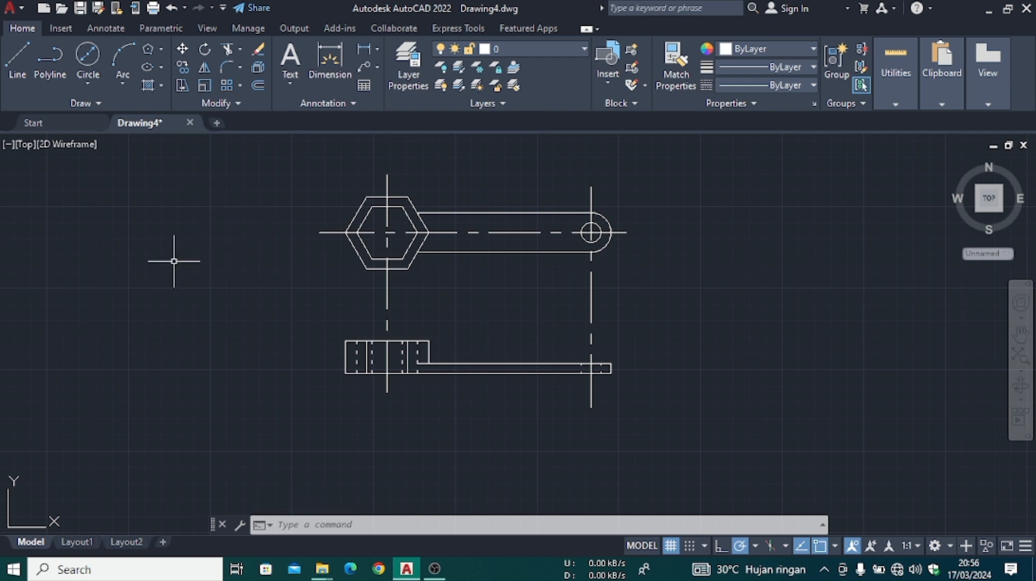
- Dimension the vertical gap between the upper edges of the outer and inner hexagons, placing it left of the head
{"action": "left_click", "coordinate": [332, 62]}
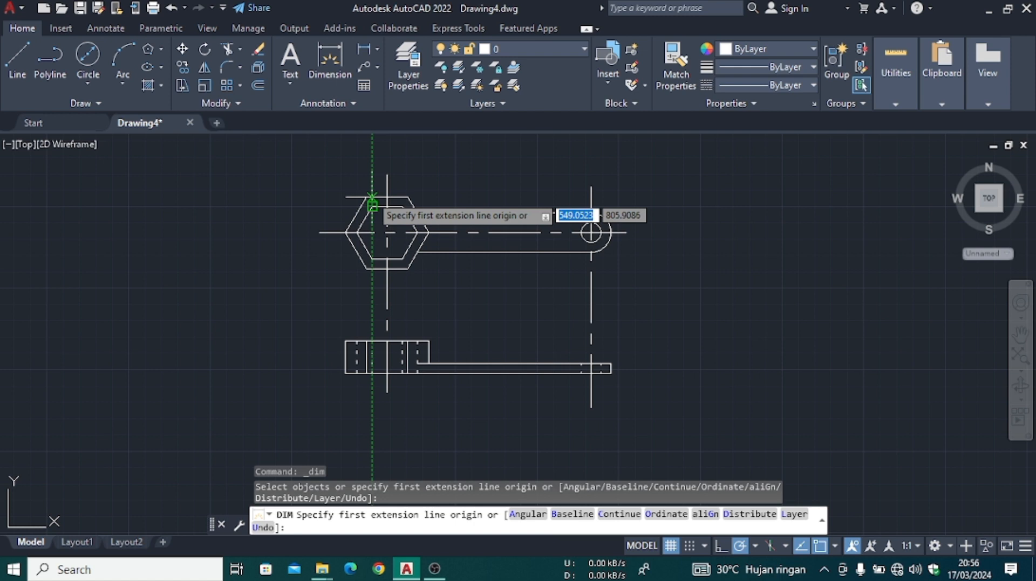
{"action": "left_click", "coordinate": [372, 203]}
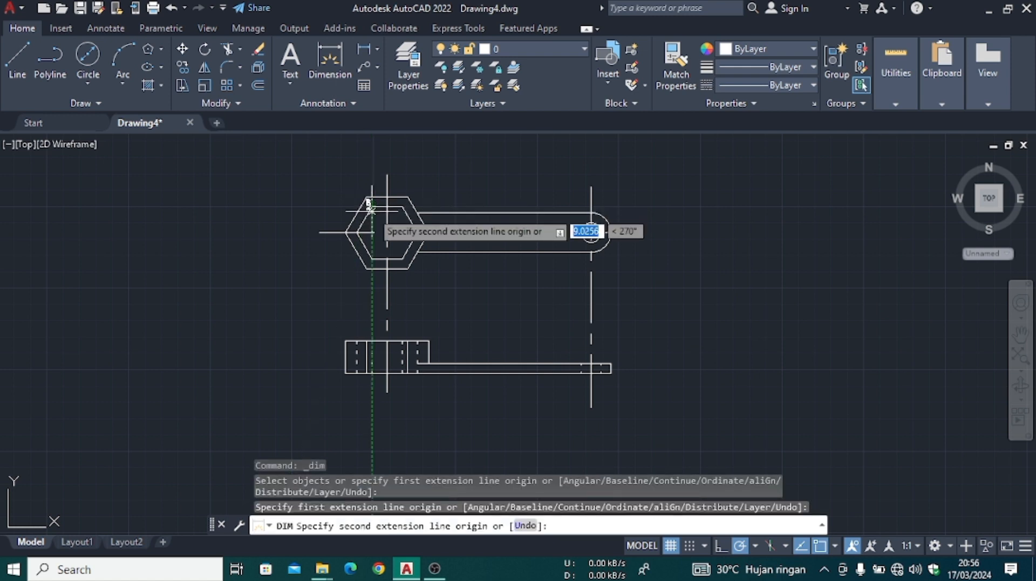
{"action": "left_click", "coordinate": [372, 206]}
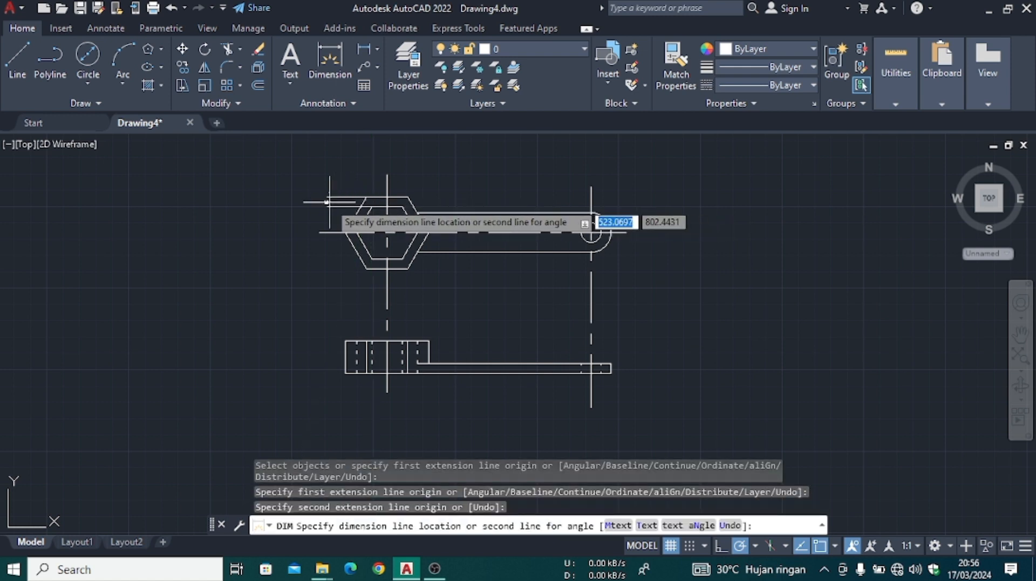
{"action": "left_click", "coordinate": [303, 202]}
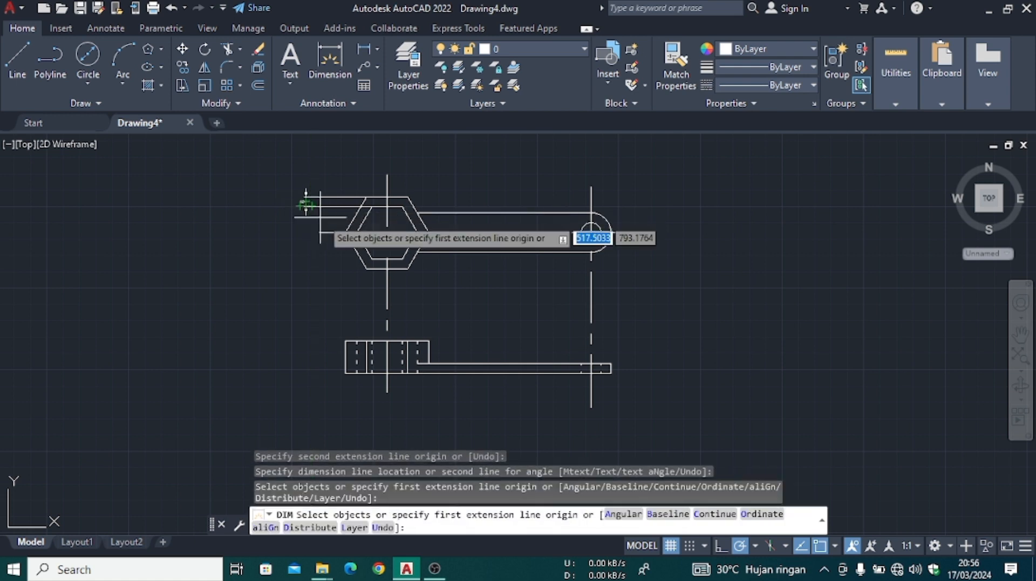
- Dimension the inner hexagon's height and the gap between the hexagons' lower edges, in line with the upper gap dimension
{"action": "left_click", "coordinate": [371, 206]}
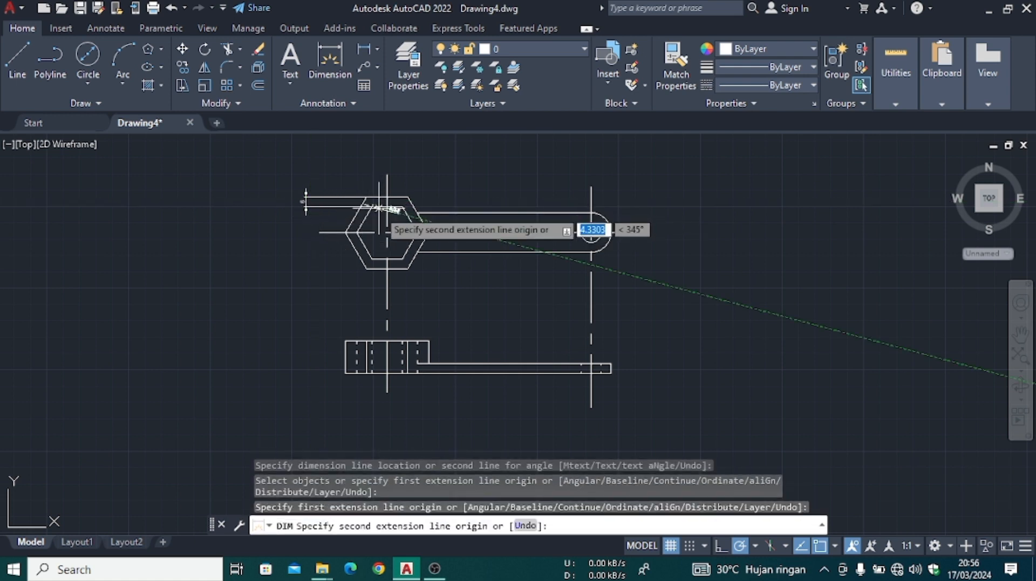
{"action": "left_click", "coordinate": [372, 259]}
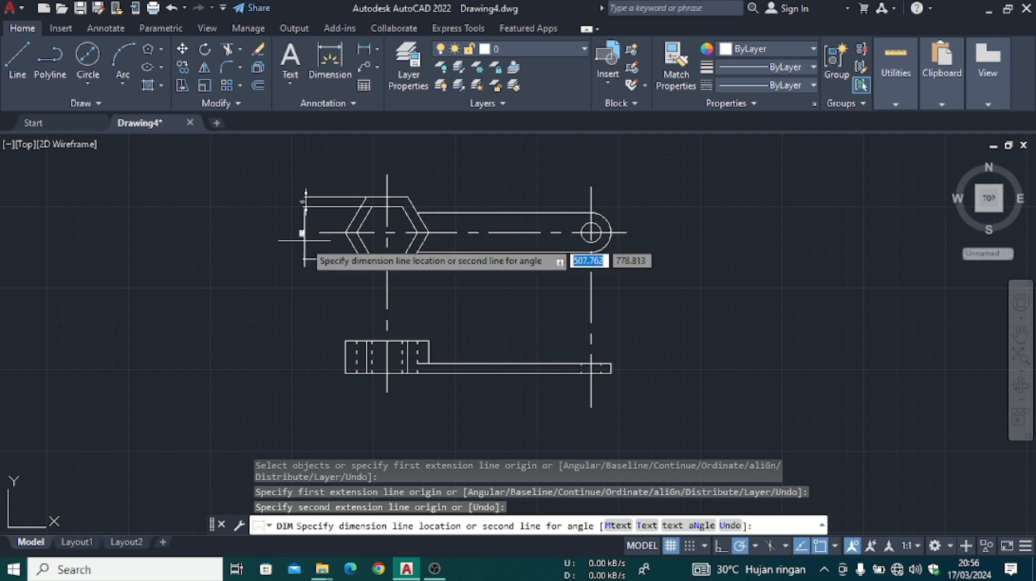
{"action": "left_click", "coordinate": [306, 241]}
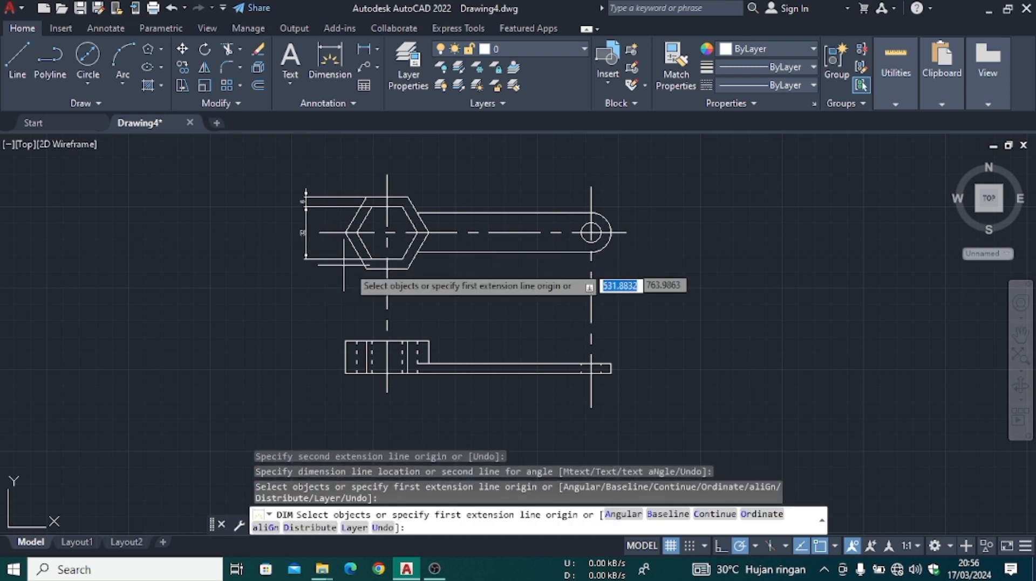
{"action": "left_click", "coordinate": [372, 260]}
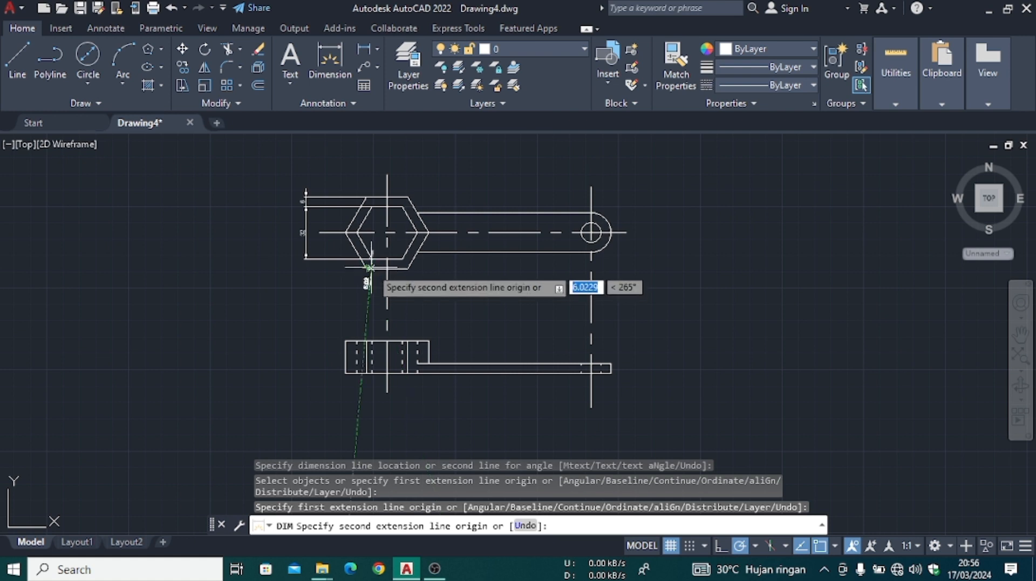
{"action": "left_click", "coordinate": [369, 268]}
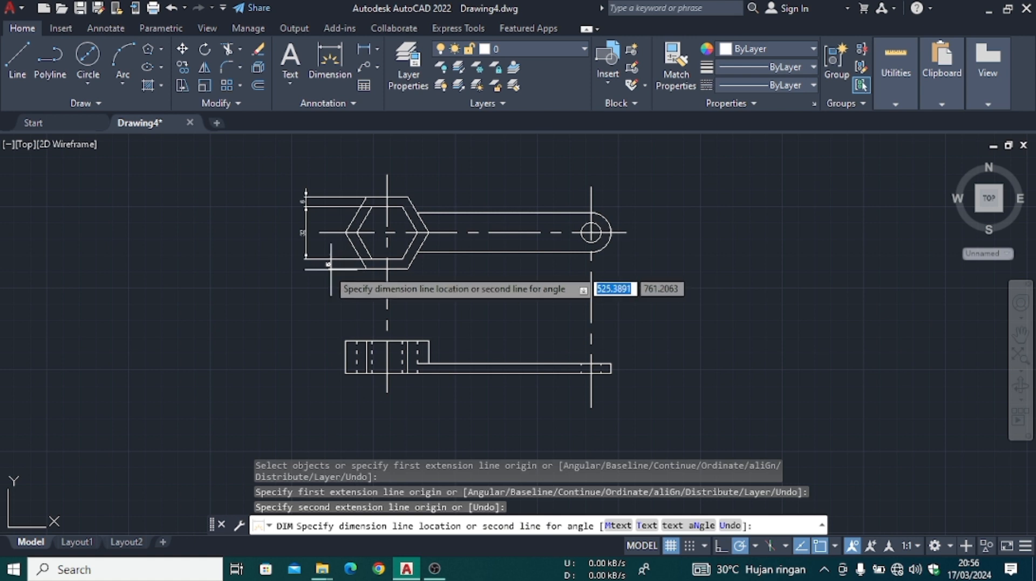
{"action": "left_click", "coordinate": [303, 265]}
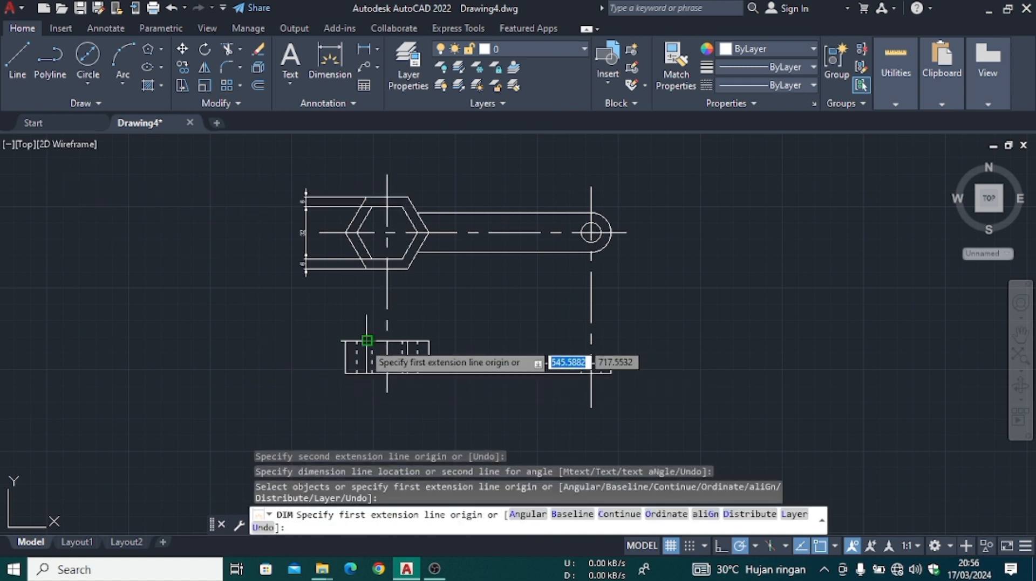
- Dimension the full height of the hexagonal head in the side view, placing it to the left of the head
{"action": "left_click", "coordinate": [367, 341]}
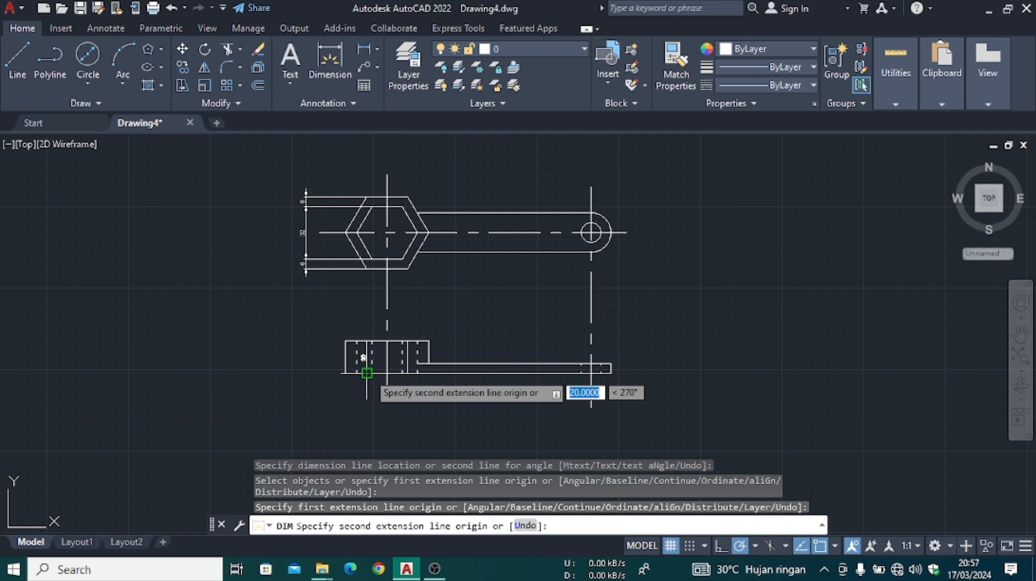
{"action": "left_click", "coordinate": [367, 373]}
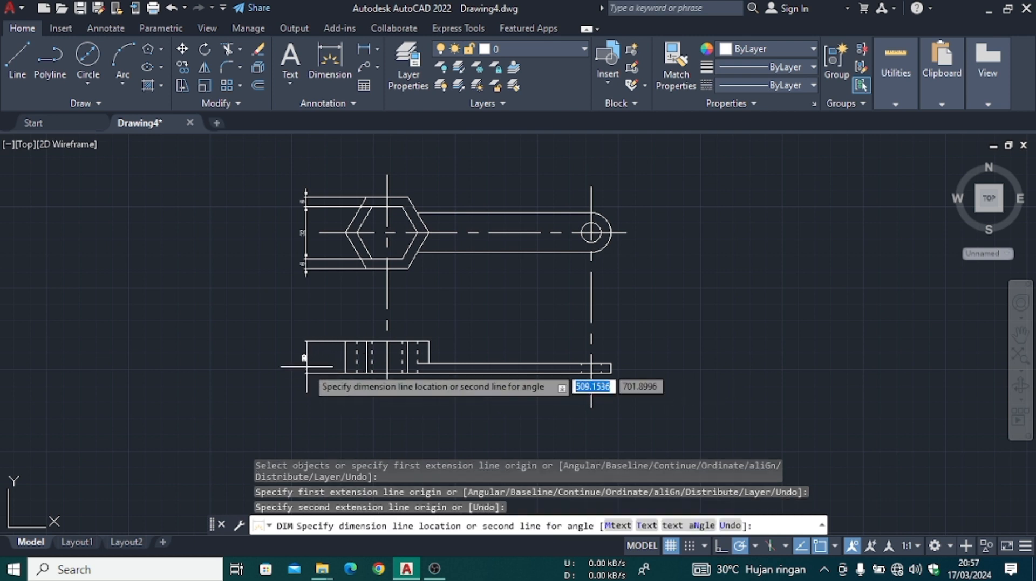
{"action": "left_click", "coordinate": [303, 361]}
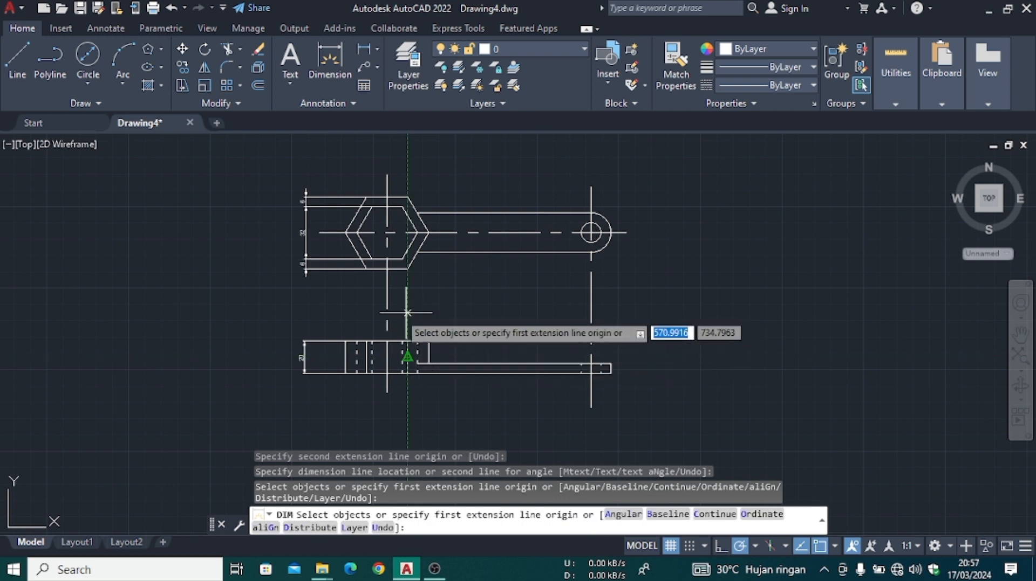
- Dimension the horizontal distance between the two vertical centre lines, placing it between the top and side views
{"action": "key", "text": "Return"}
{"action": "left_click", "coordinate": [385, 303]}
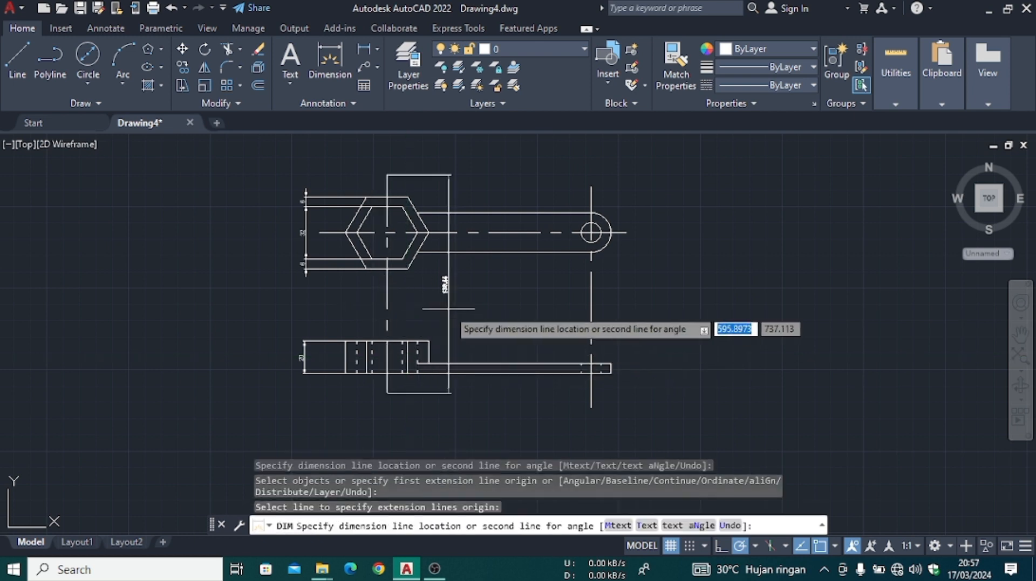
{"action": "left_click", "coordinate": [591, 310]}
{"action": "left_click", "coordinate": [591, 311]}
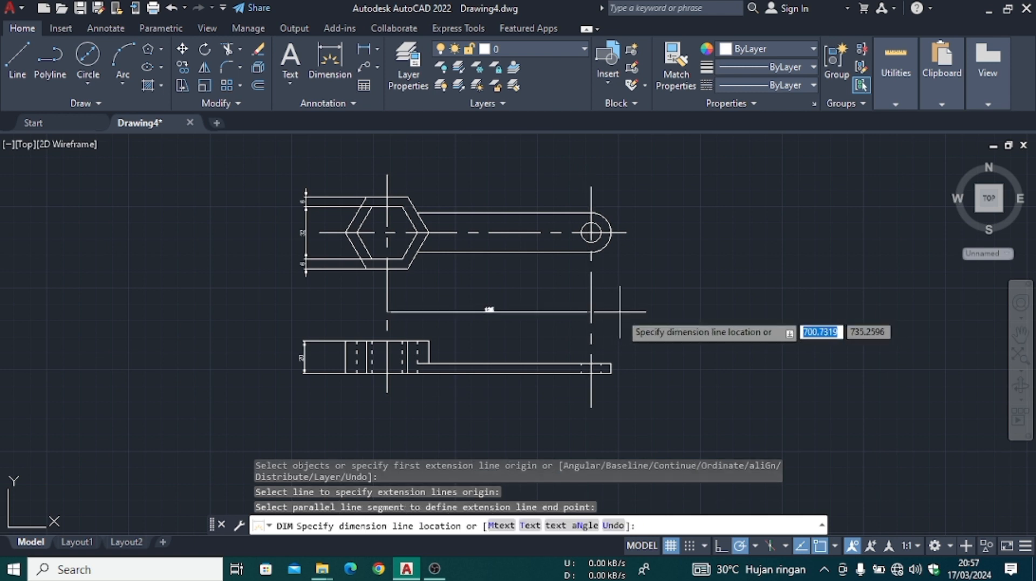
{"action": "left_click", "coordinate": [614, 305]}
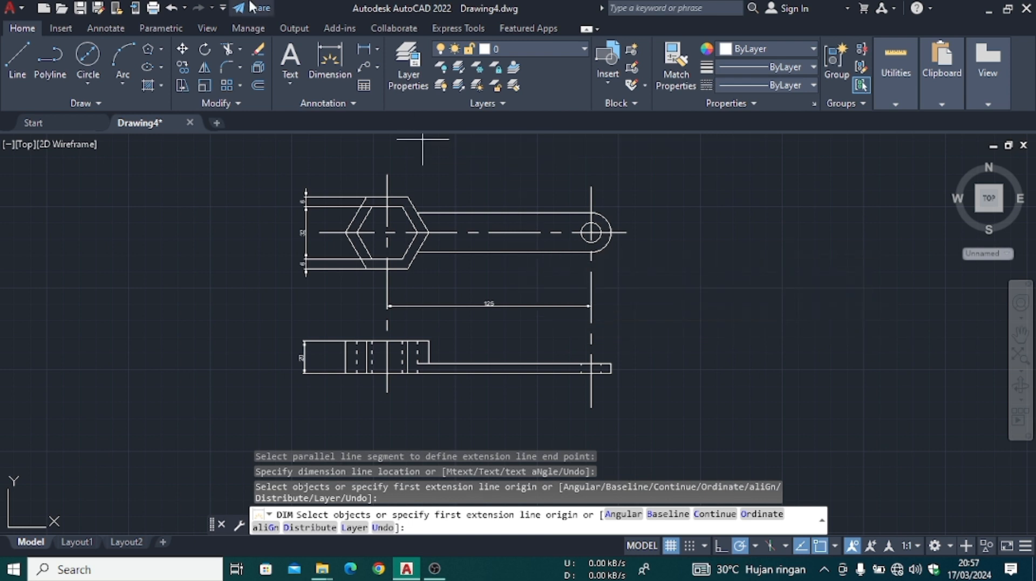
- Add a diameter dimension to the small circle in the arm's rounded end, placing its text outside the arm's upper right
{"action": "left_click", "coordinate": [365, 67]}
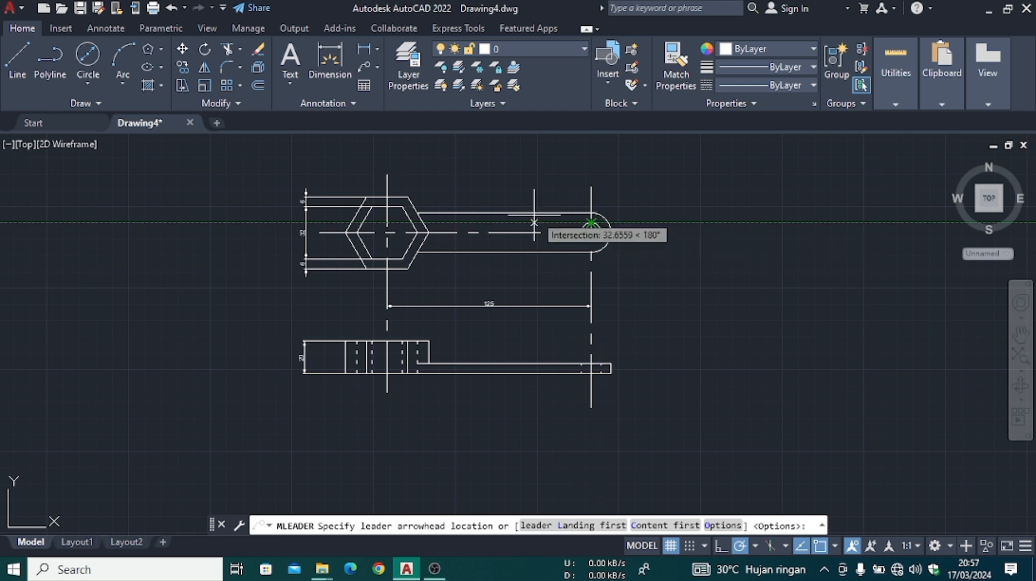
{"action": "scroll", "coordinate": [591, 187], "scroll_direction": "up", "scroll_amount": 5}
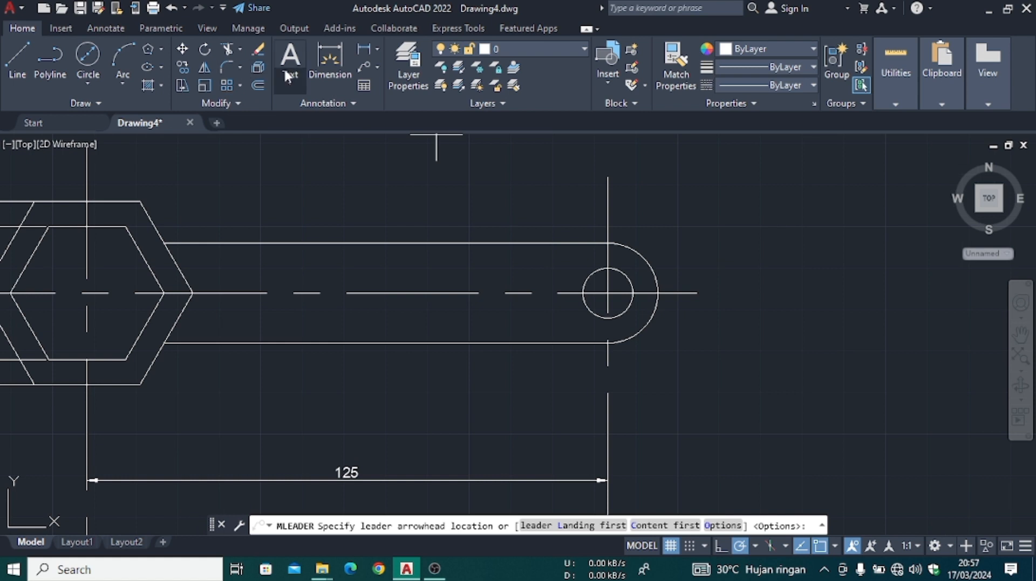
{"action": "left_click", "coordinate": [377, 66]}
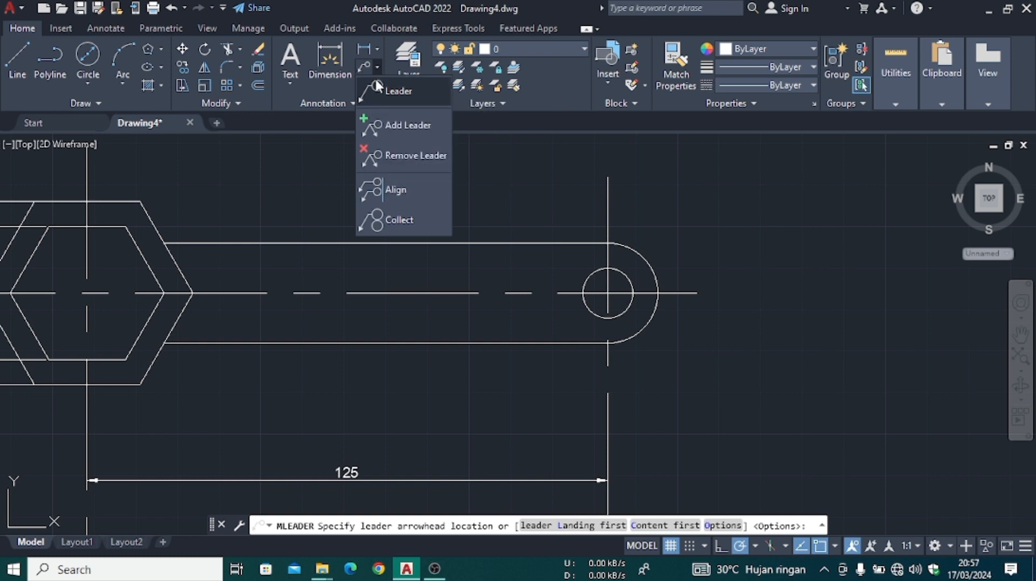
{"action": "left_click", "coordinate": [377, 50]}
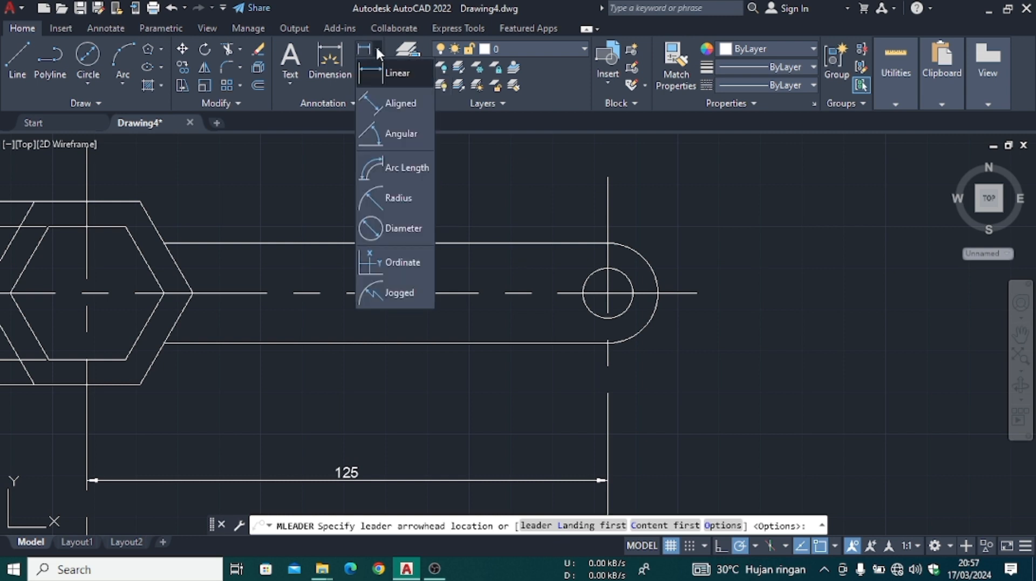
{"action": "left_click", "coordinate": [387, 223]}
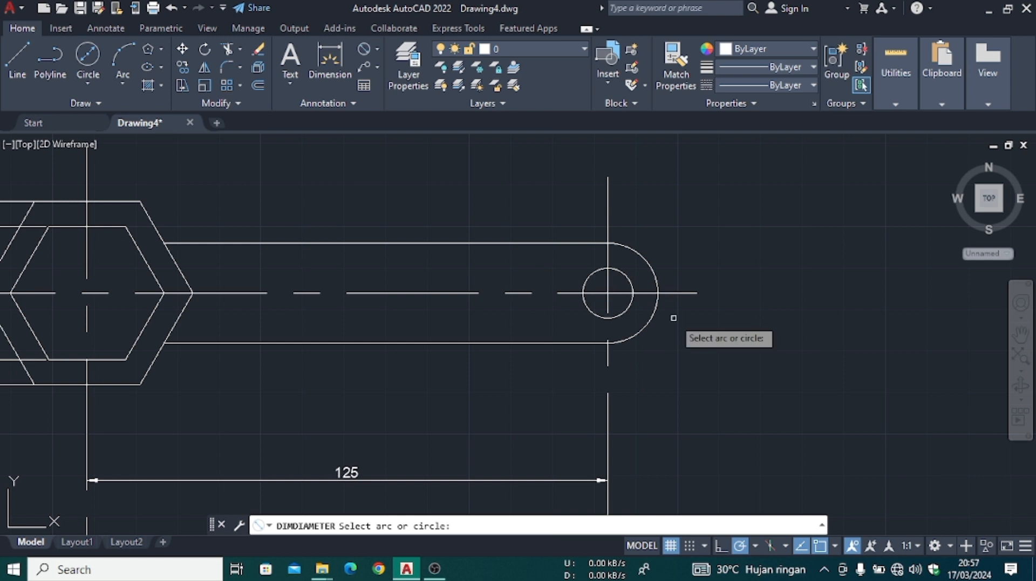
{"action": "left_click", "coordinate": [623, 275]}
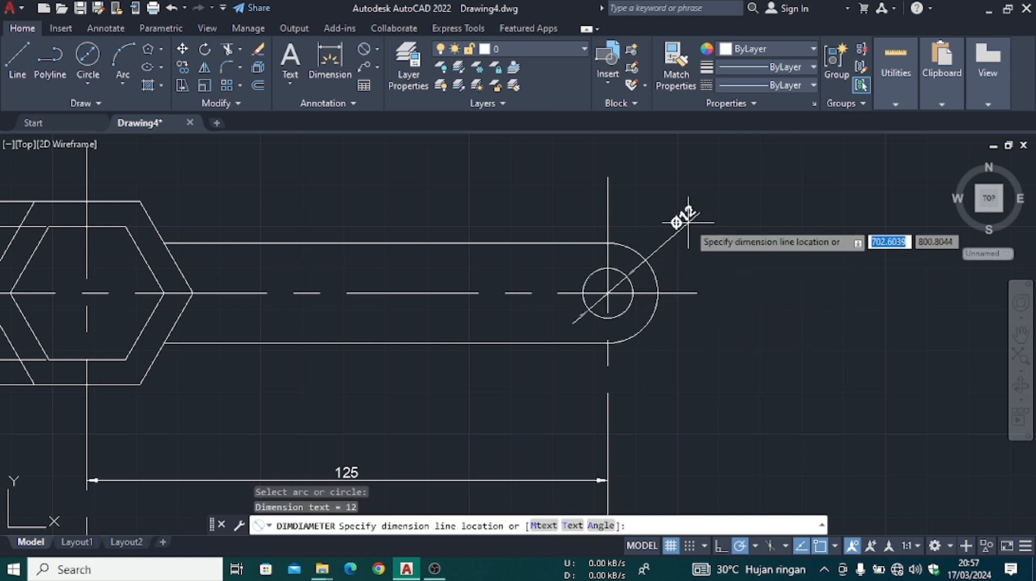
{"action": "left_click", "coordinate": [691, 206]}
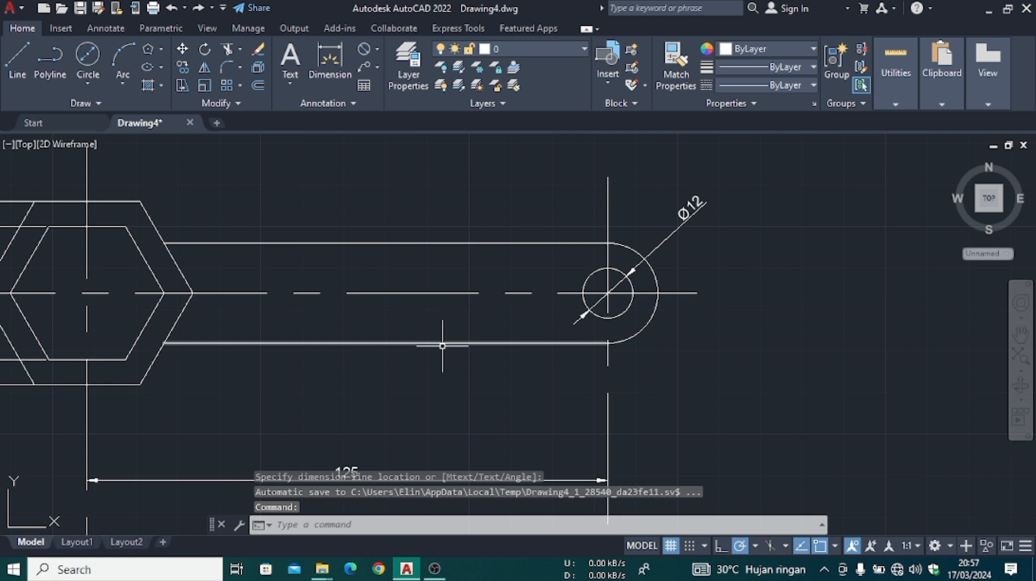
{"action": "scroll", "coordinate": [434, 387], "scroll_direction": "down", "scroll_amount": 5}
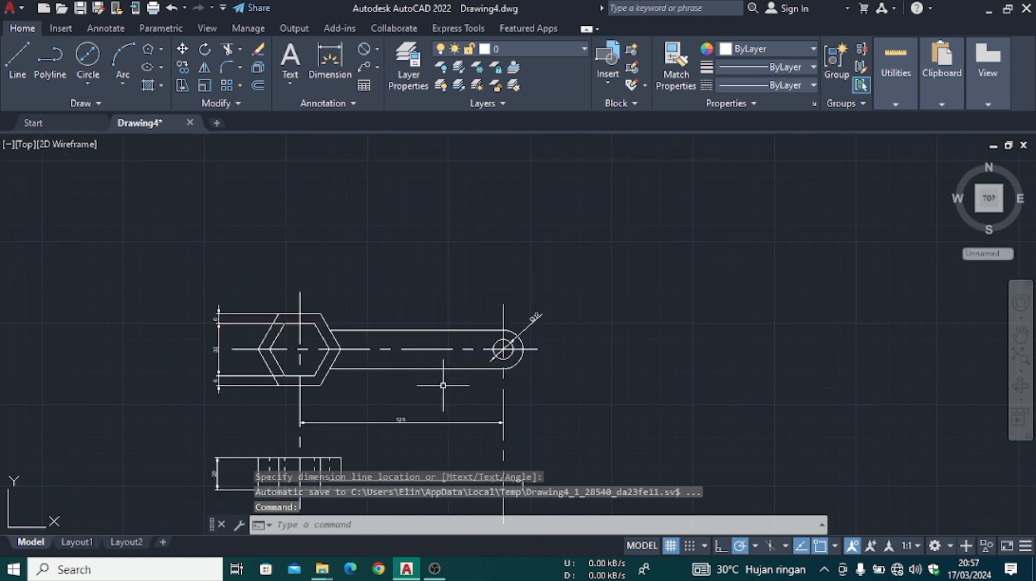
{"action": "middle_click_drag", "start_coordinate": [434, 375], "coordinate": [446, 274]}
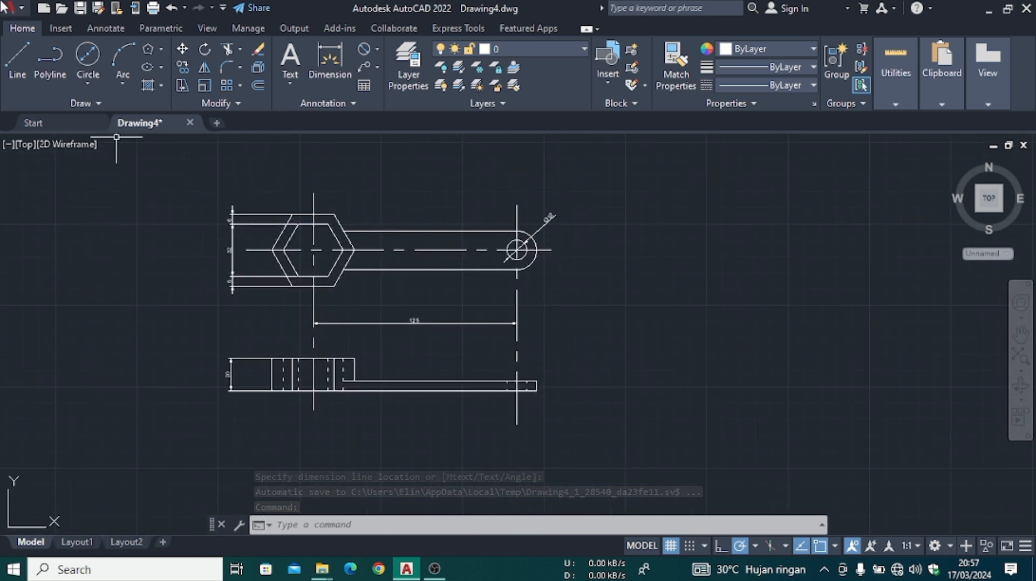
{"action": "left_click", "coordinate": [18, 64]}
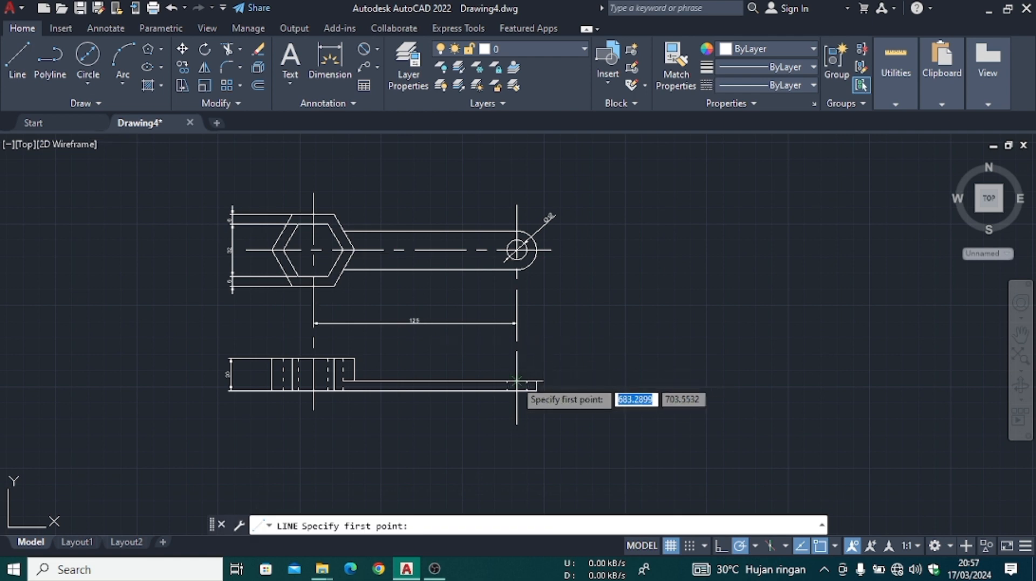
{"action": "left_click", "coordinate": [536, 391]}
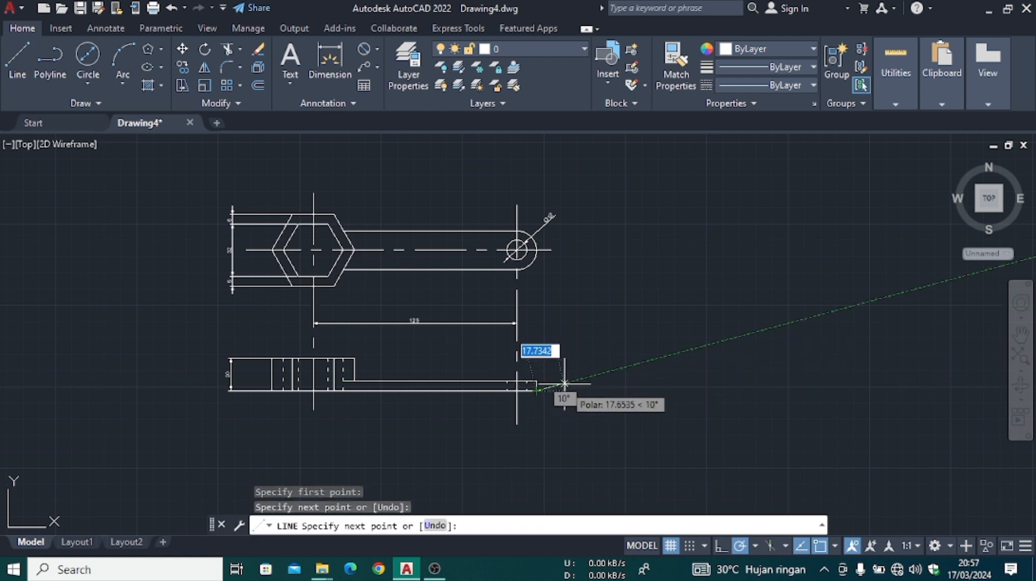
{"action": "key", "text": "Escape"}
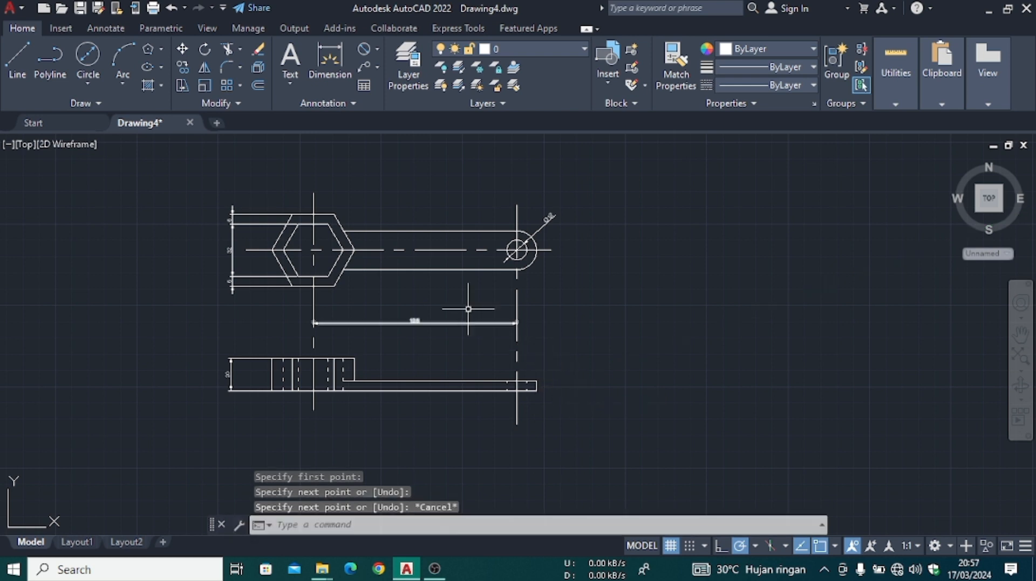
- Dimension the arm's thickness at its free end in the side view, placing it just beyond the arm's right end
{"action": "left_click", "coordinate": [332, 58]}
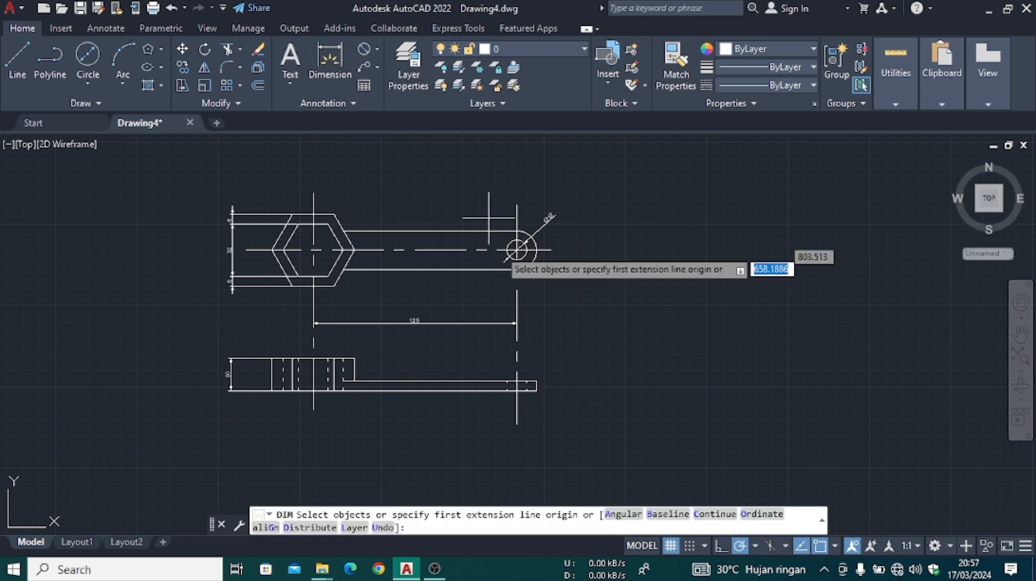
{"action": "left_click", "coordinate": [536, 380]}
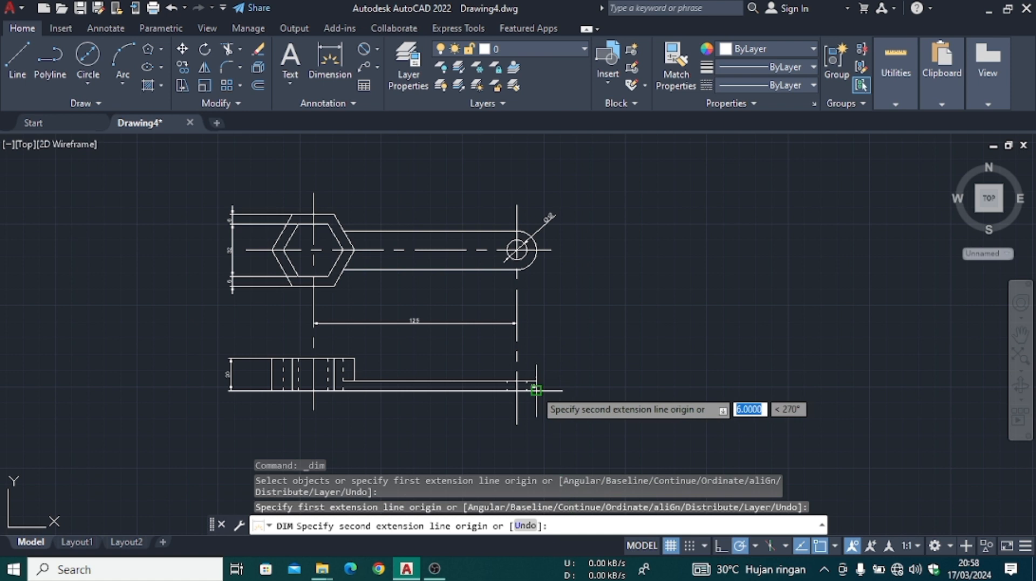
{"action": "left_click", "coordinate": [535, 390]}
{"action": "left_click", "coordinate": [561, 322]}
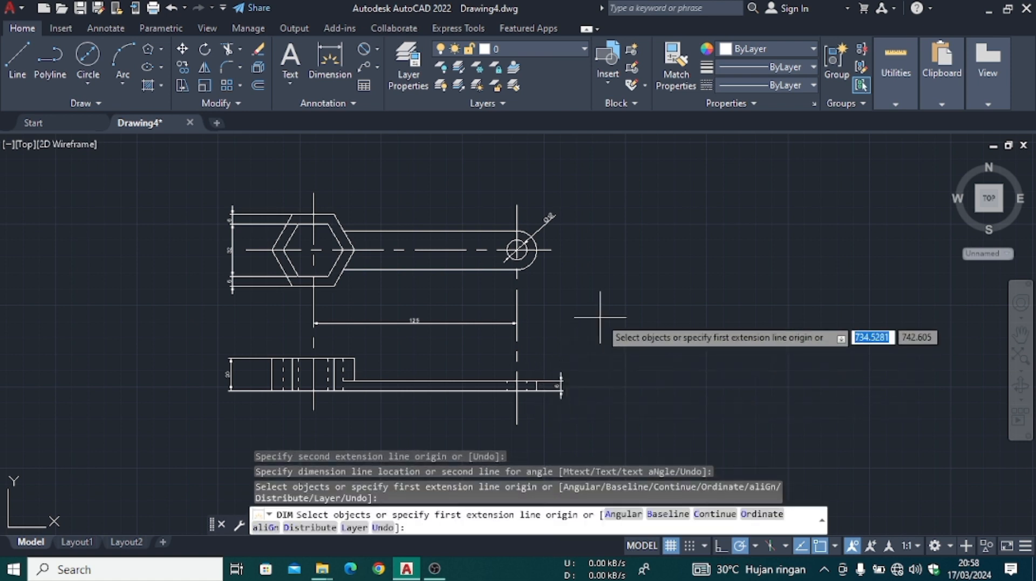